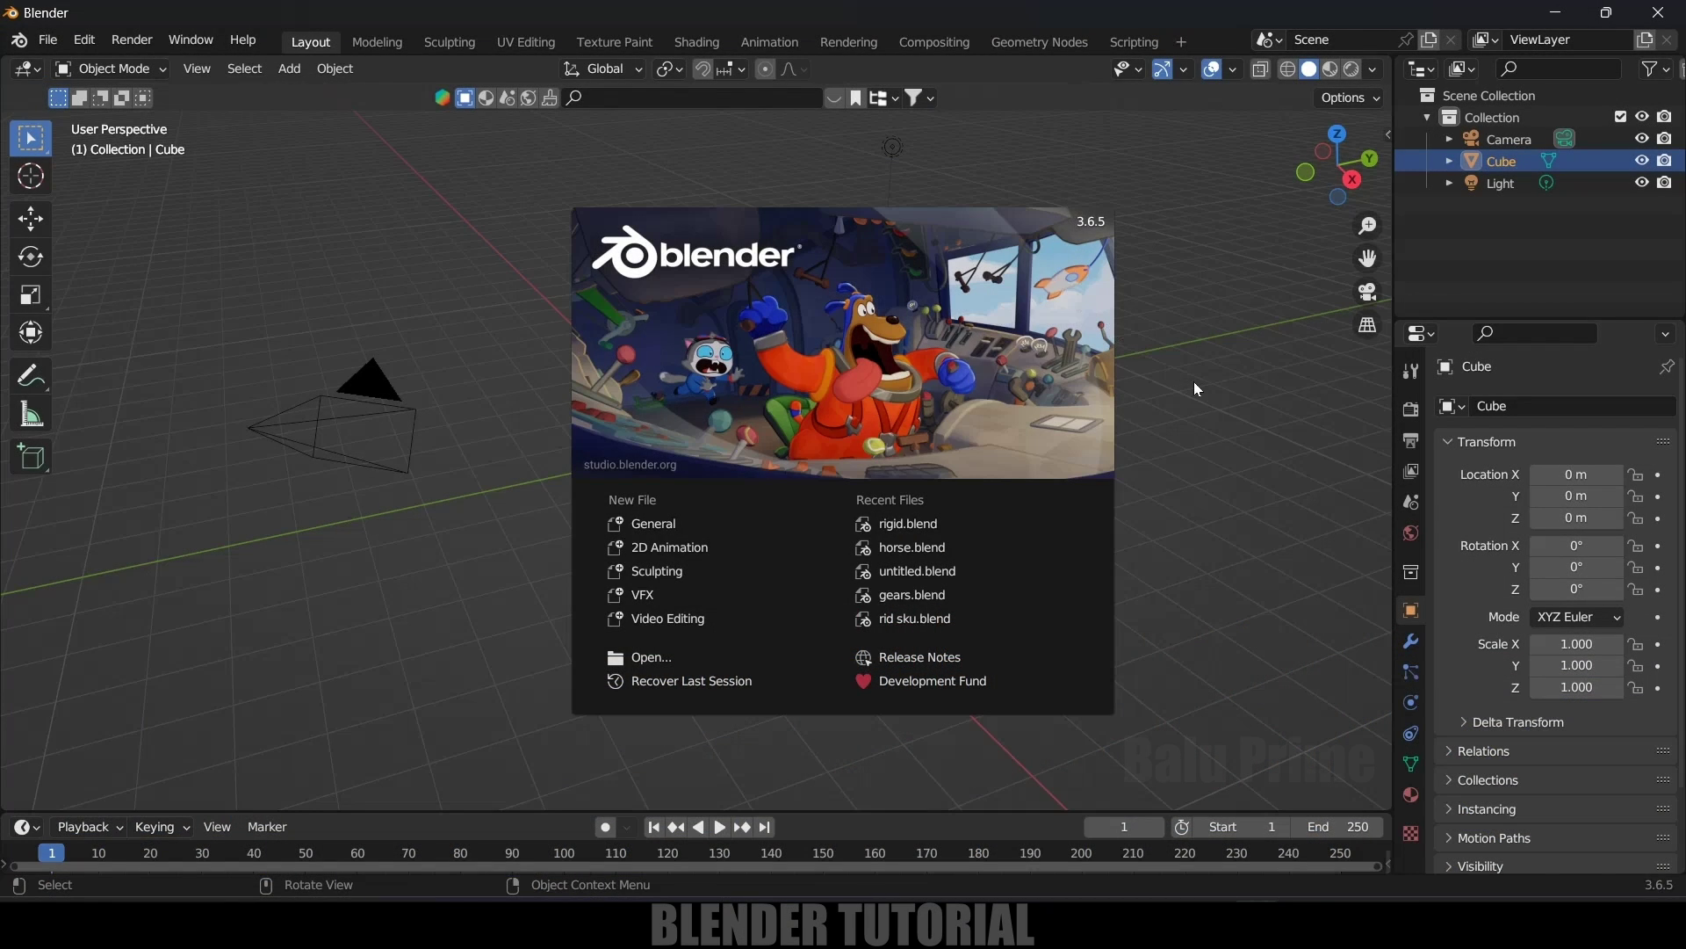
- Close the splash screen and delete the default camera and light
click(1197, 389)
click(383, 388)
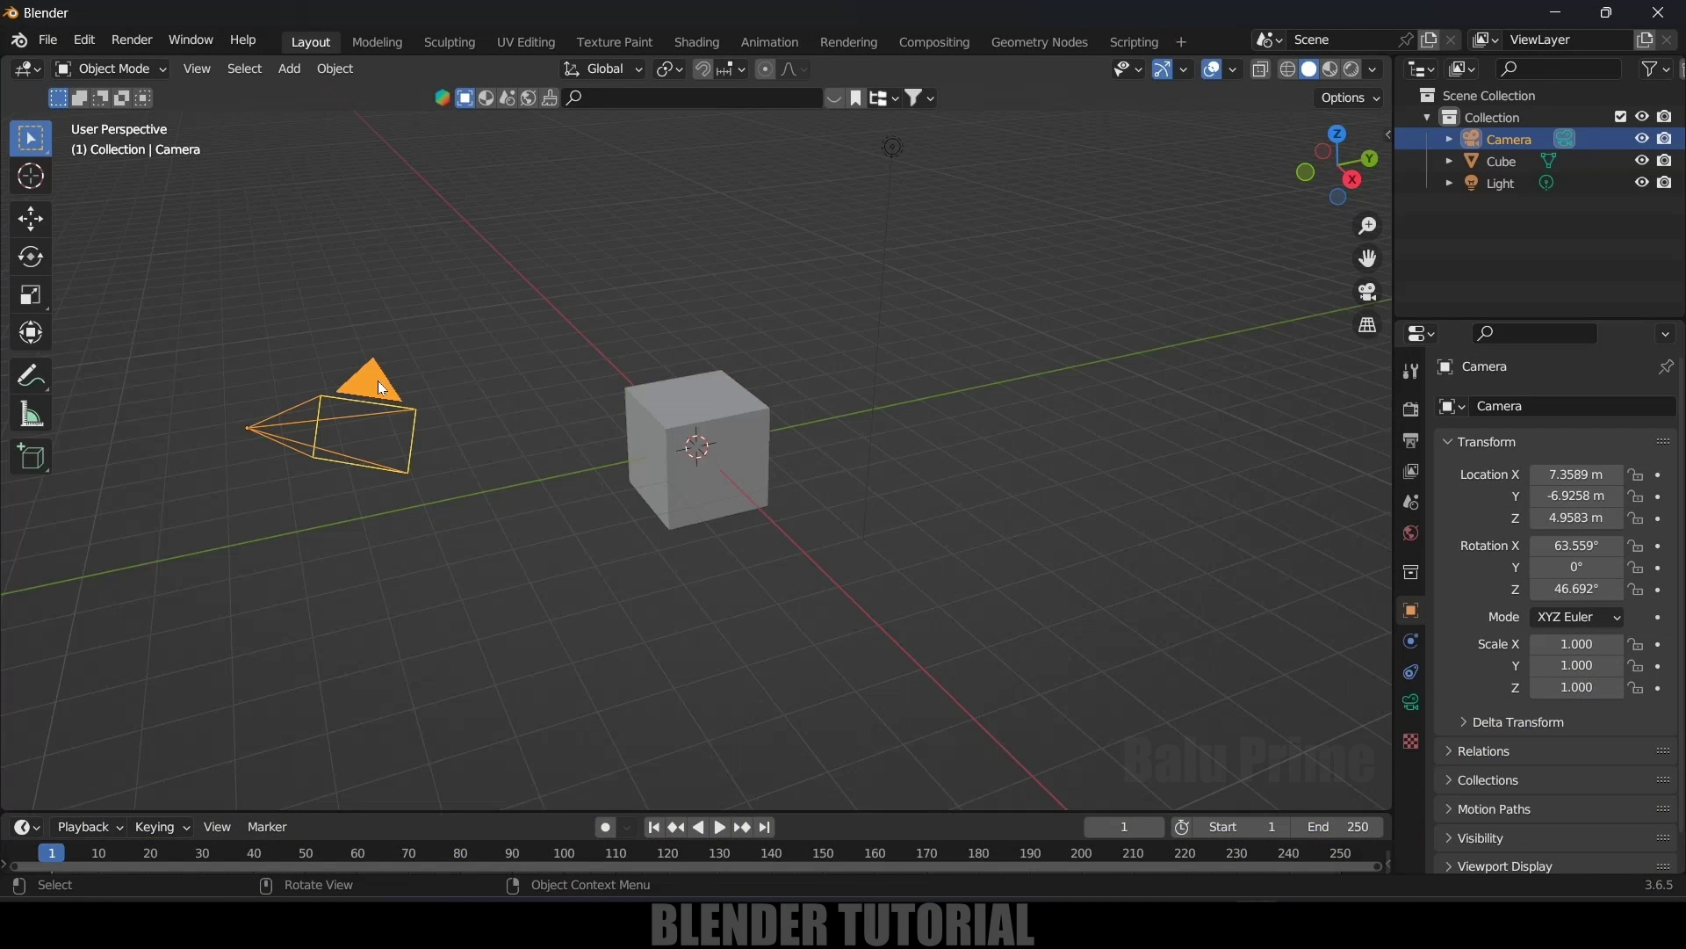
shift+click(909, 174)
key(Delete)
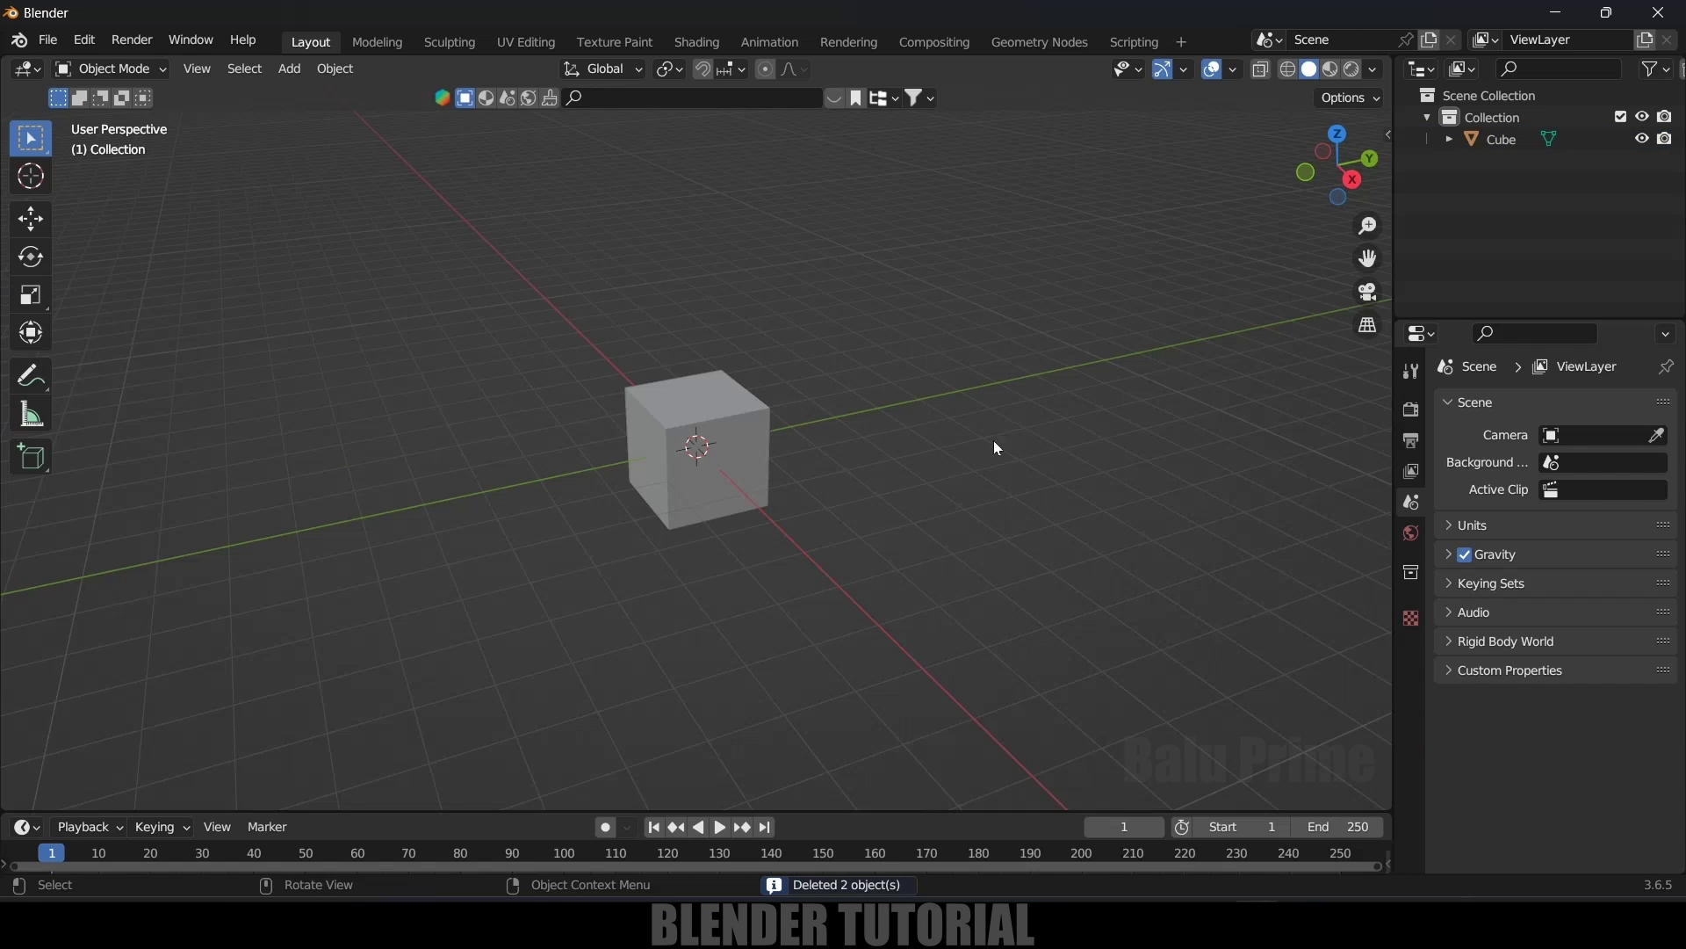
- In front view, widen the cube along X and stretch it taller along Z
click(748, 456)
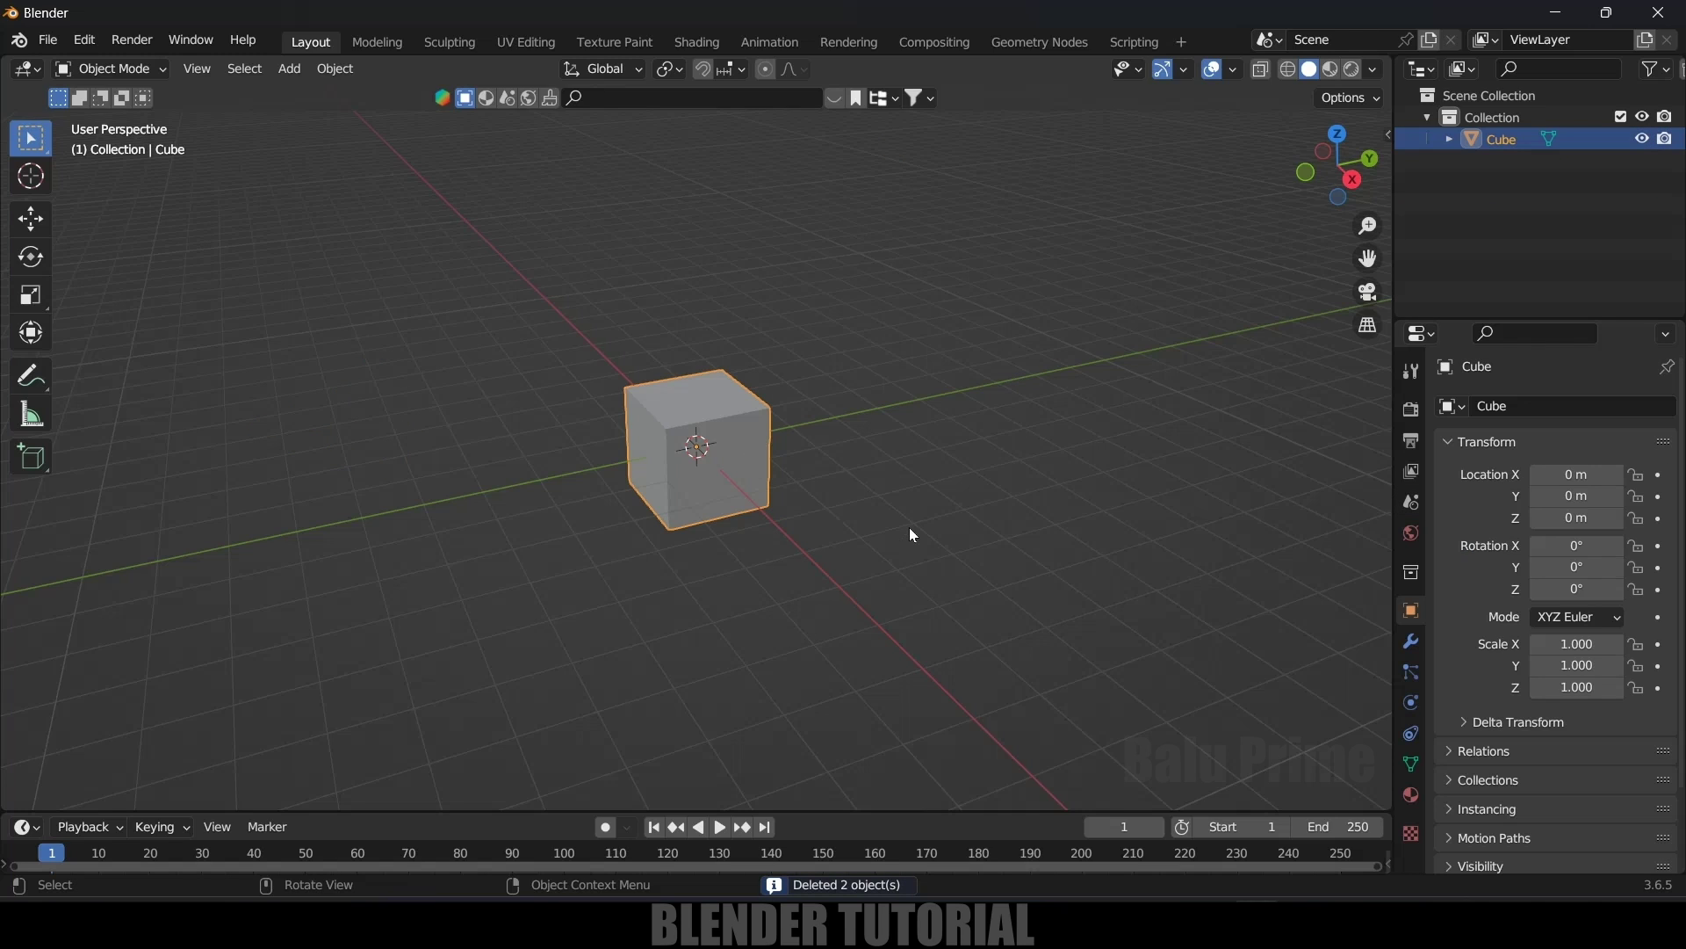
key(KP_1)
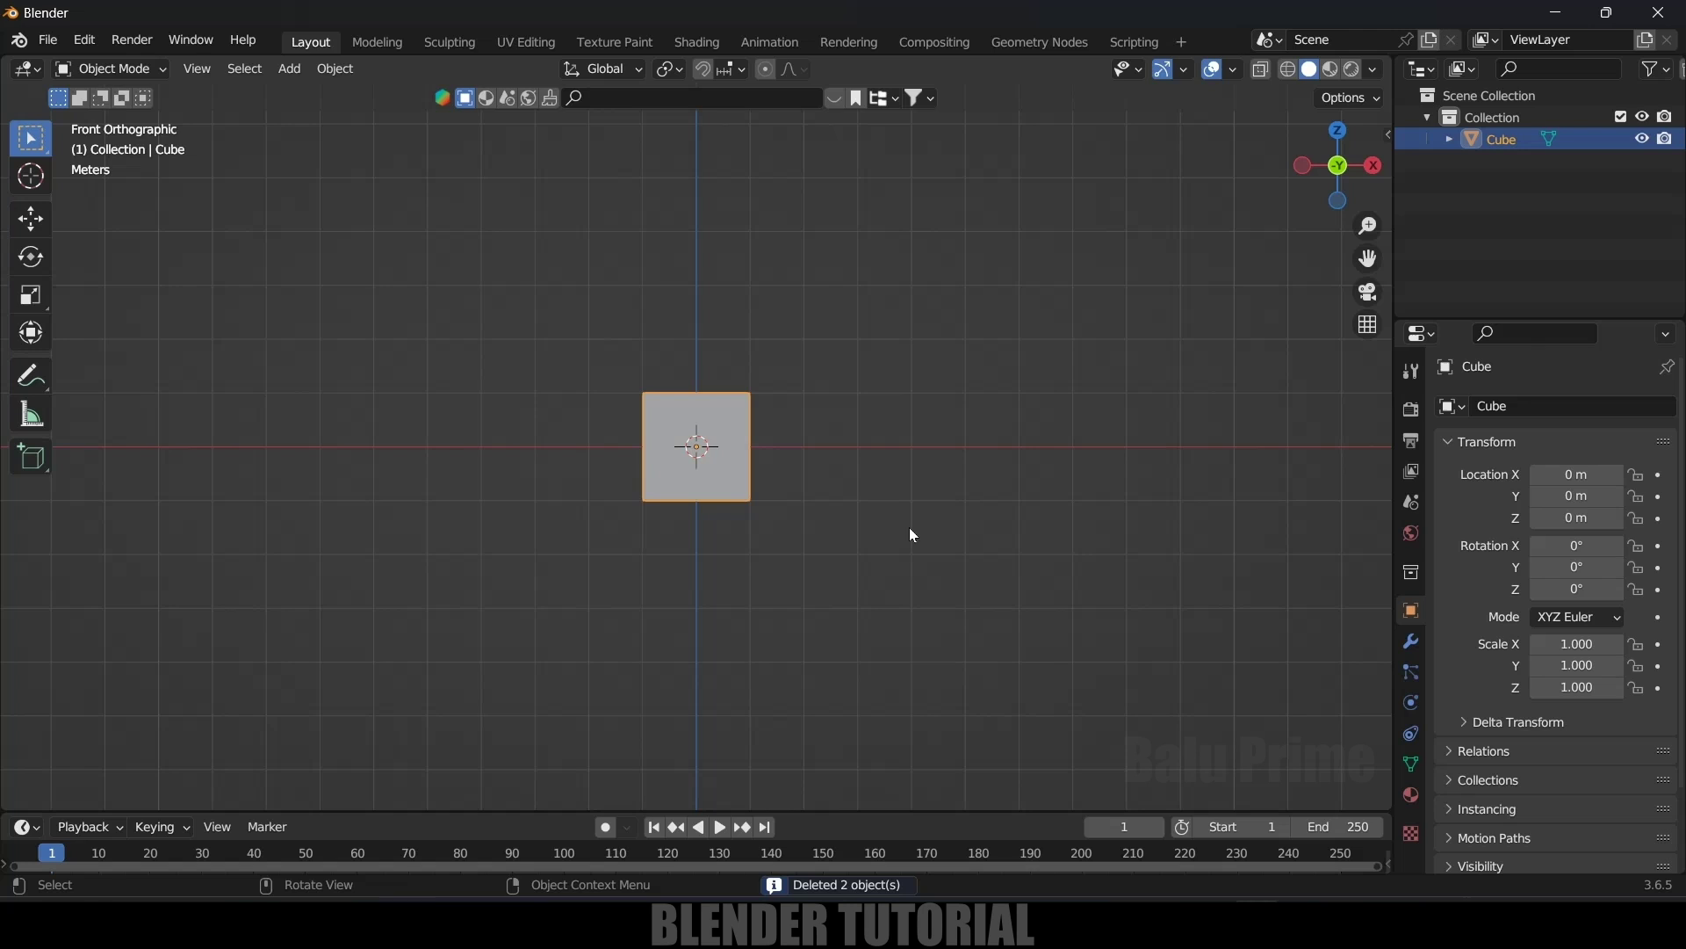
key(s)
key(x)
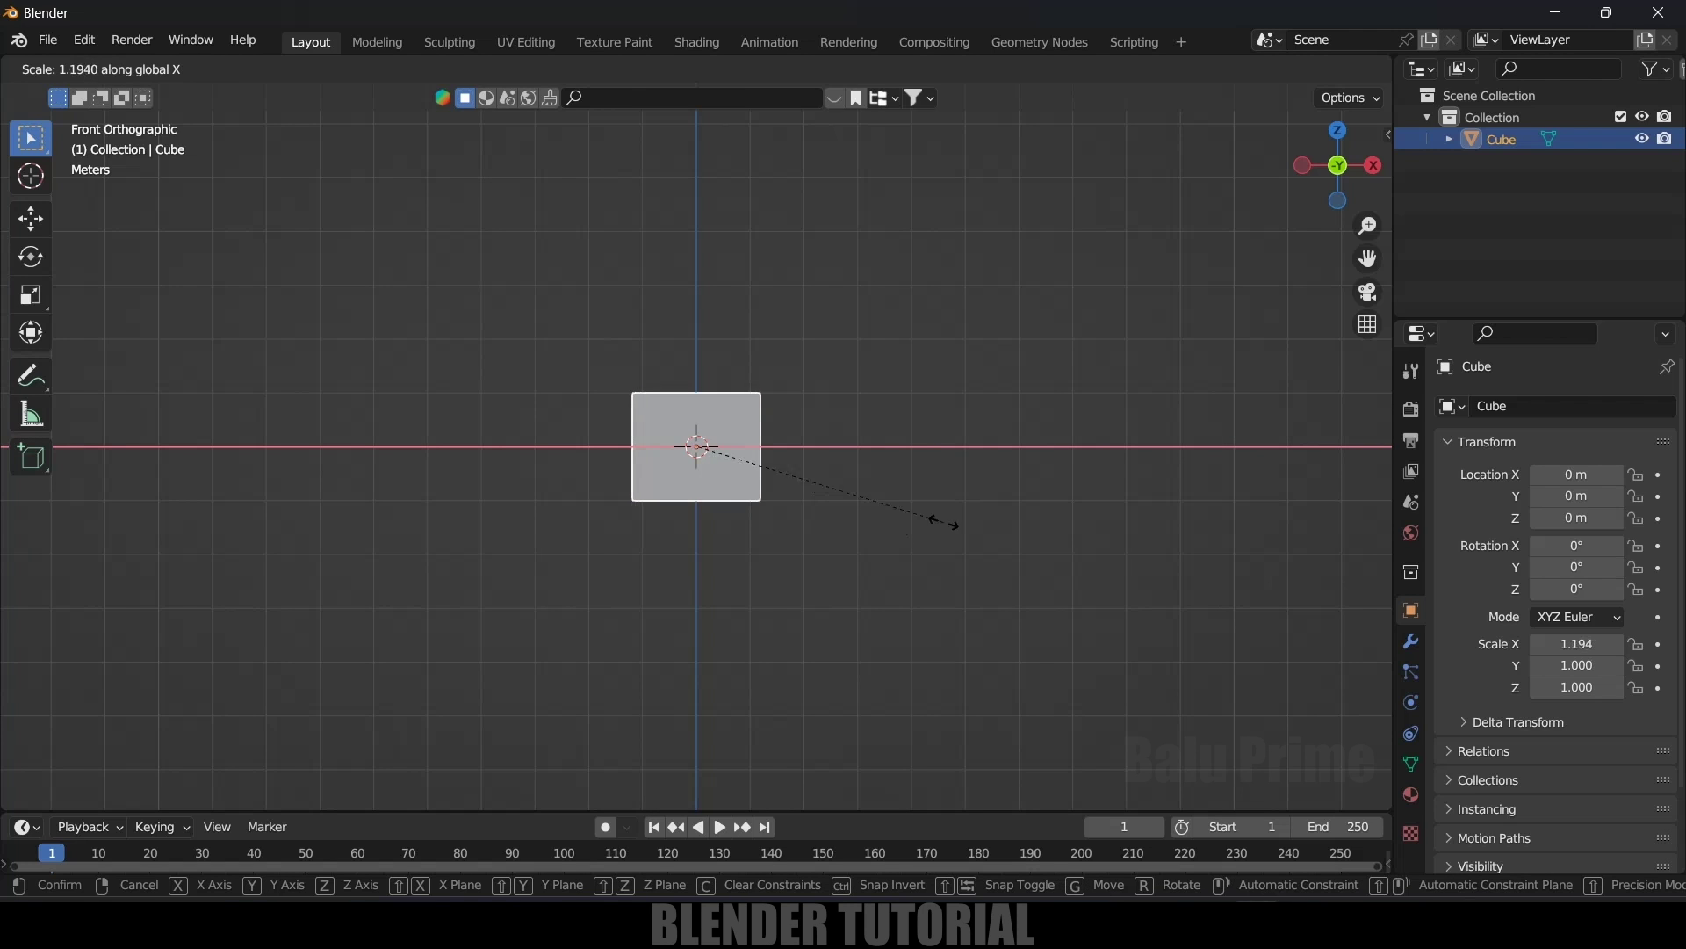
click(1147, 530)
key(s)
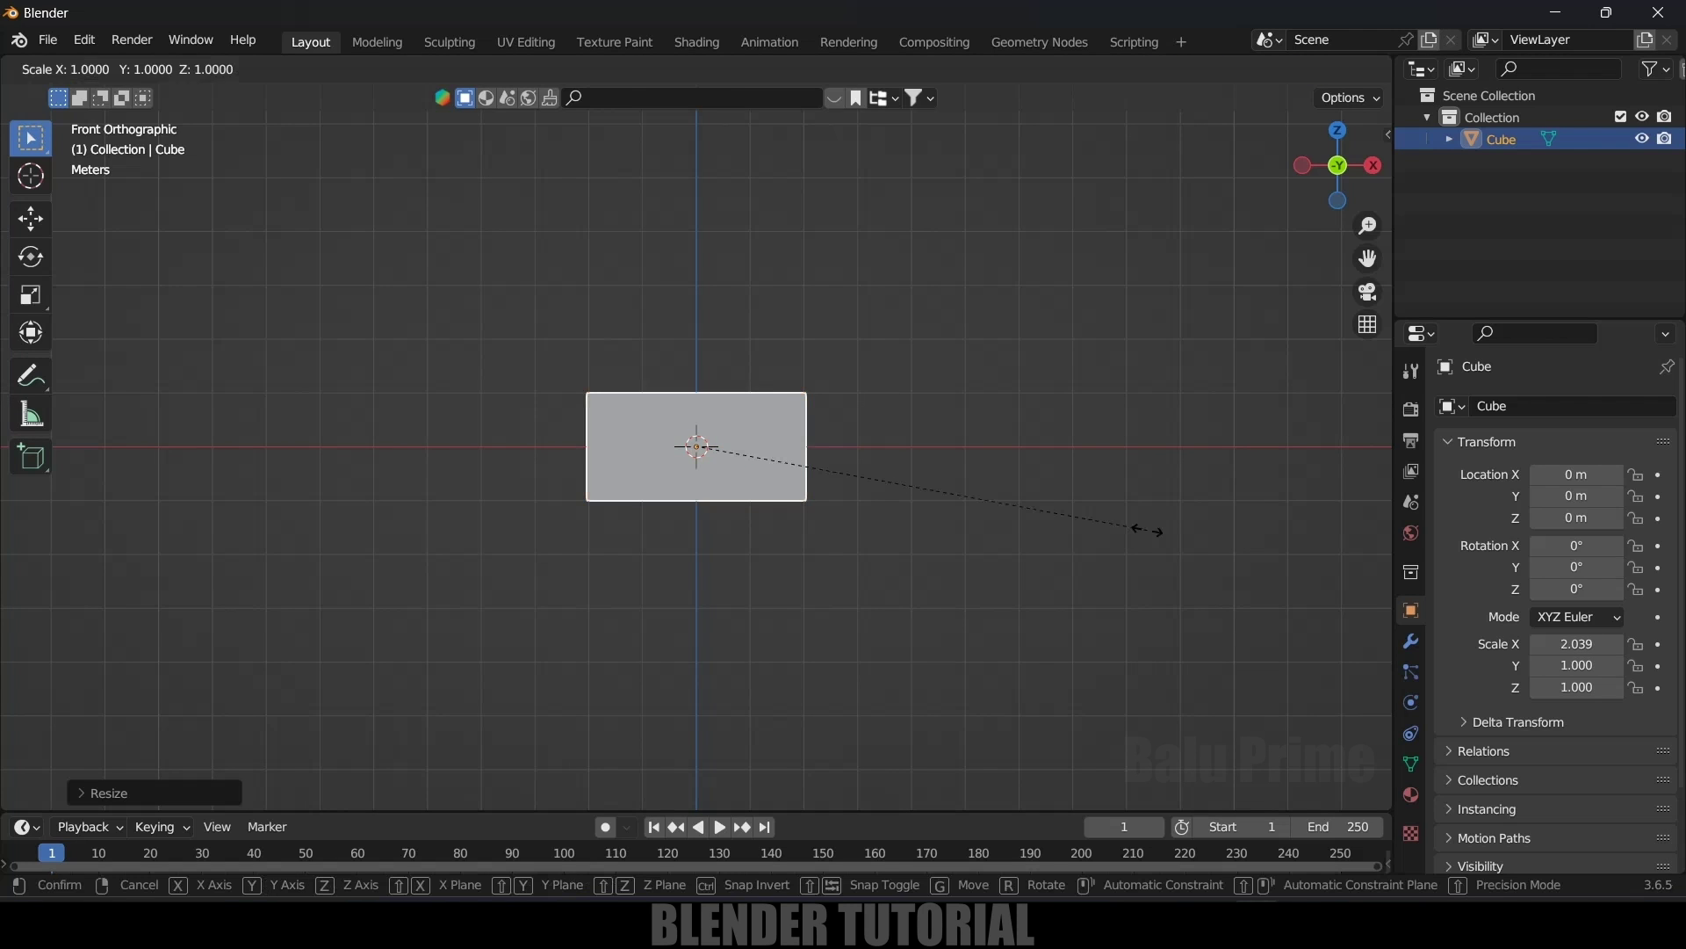
key(z)
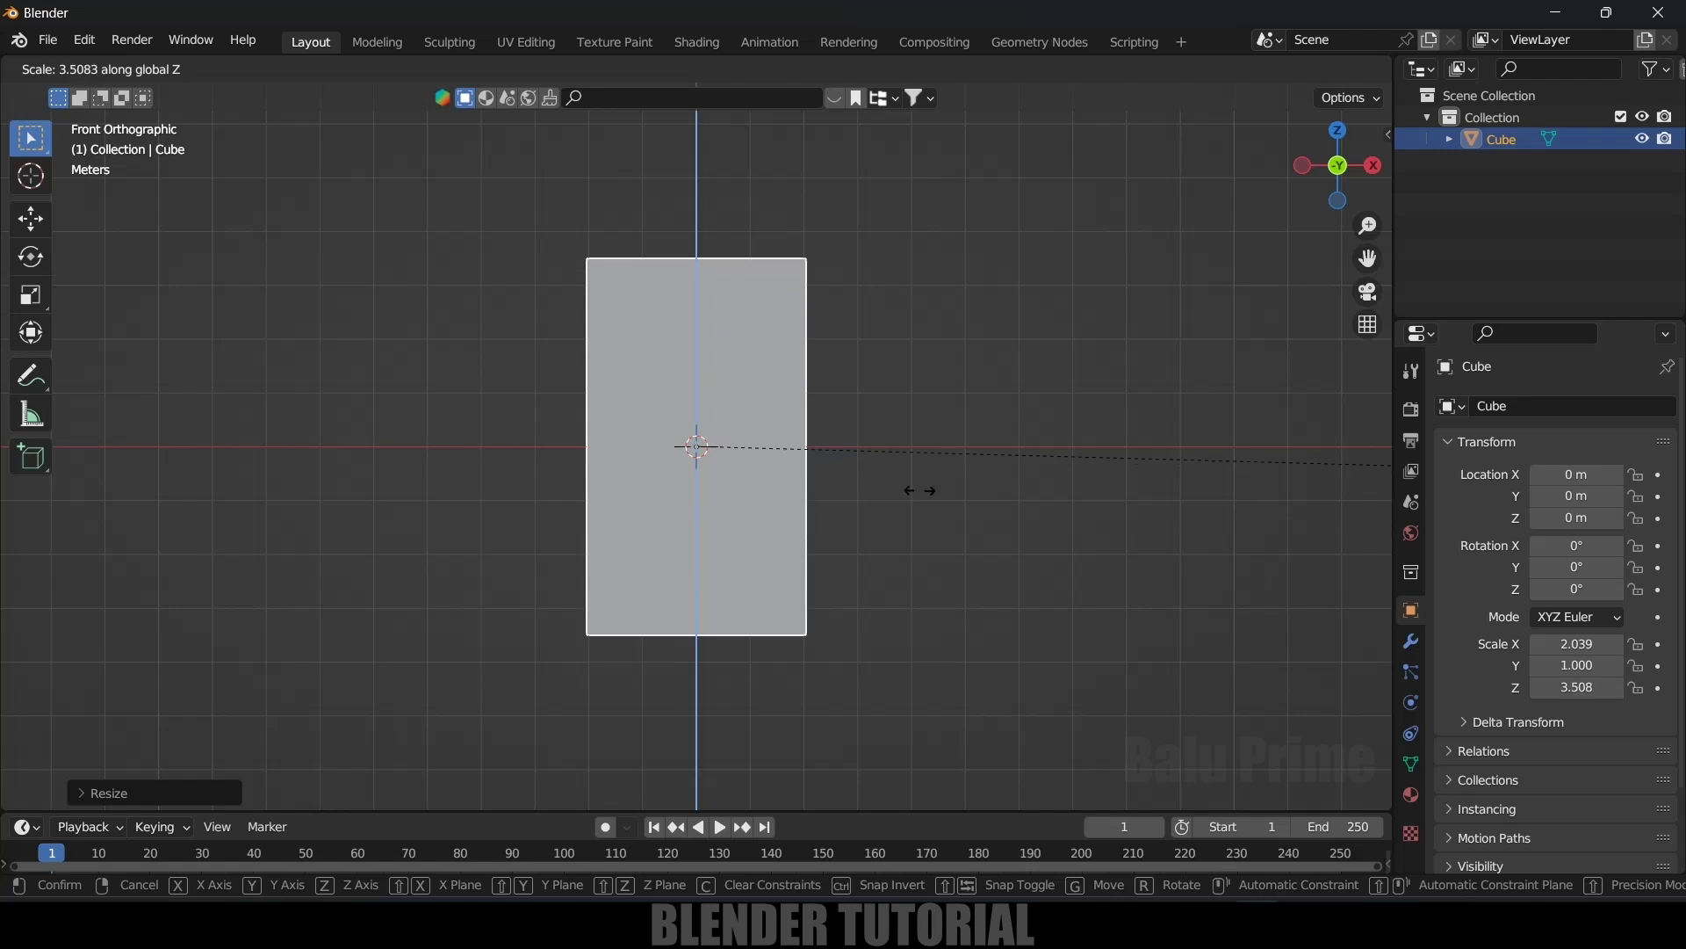
click(1056, 469)
middle_drag(1056, 469, 883, 517)
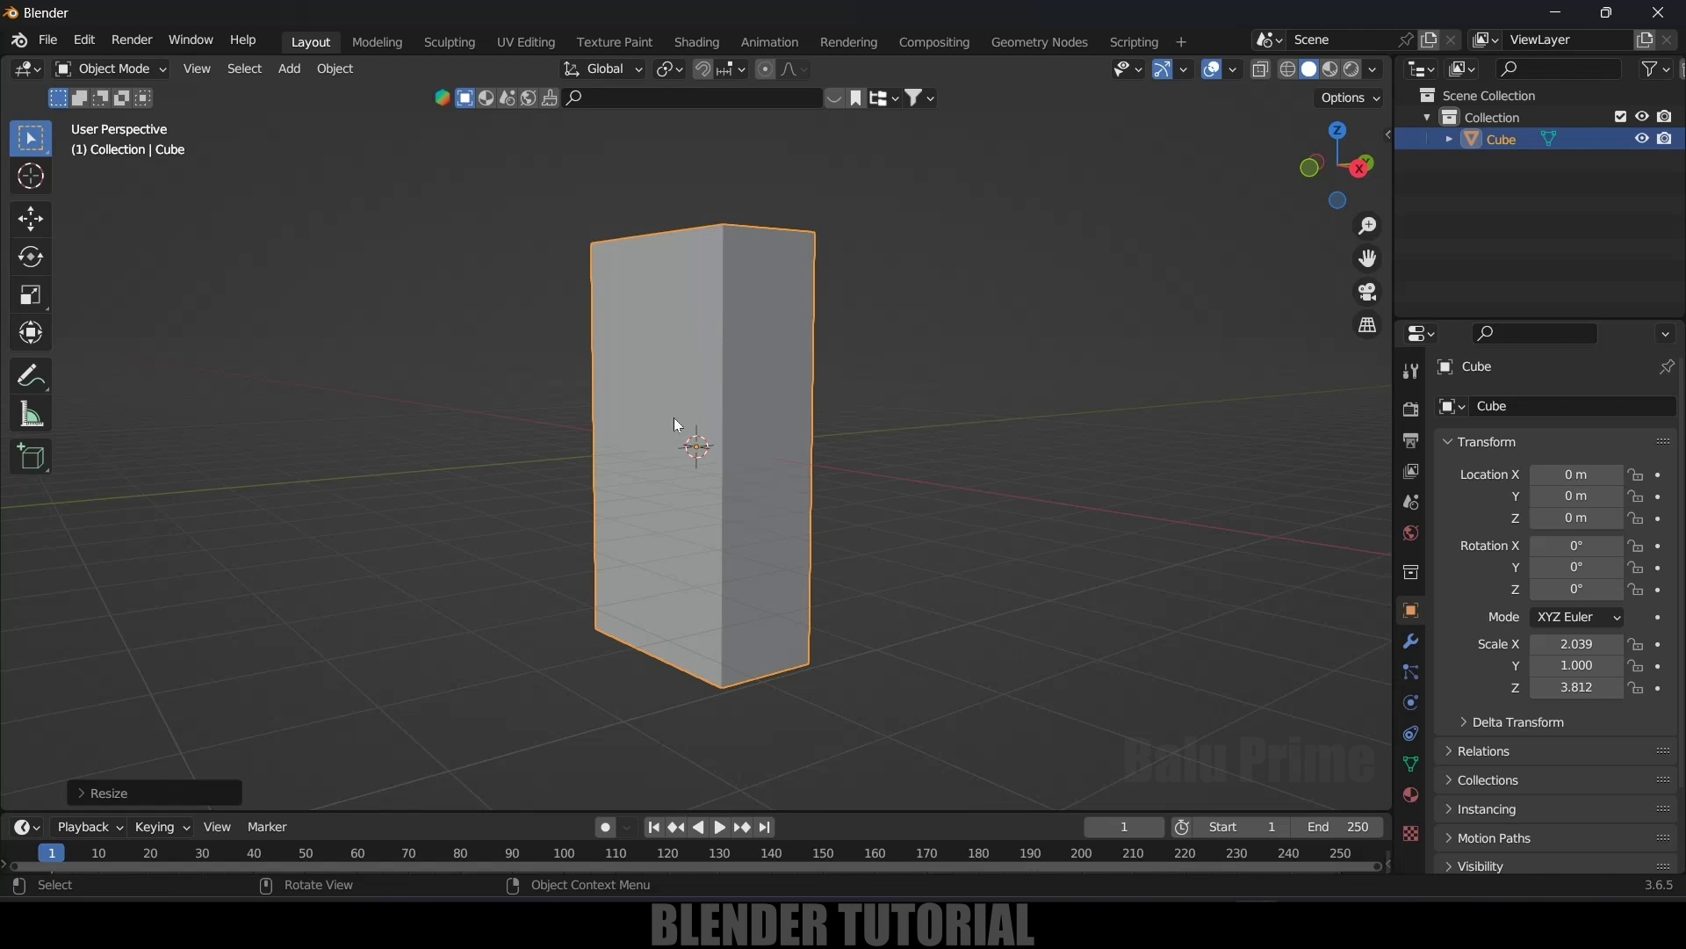
- Thin the slab along Y and raise it to Z 3.8717 m onto the floor
key(s)
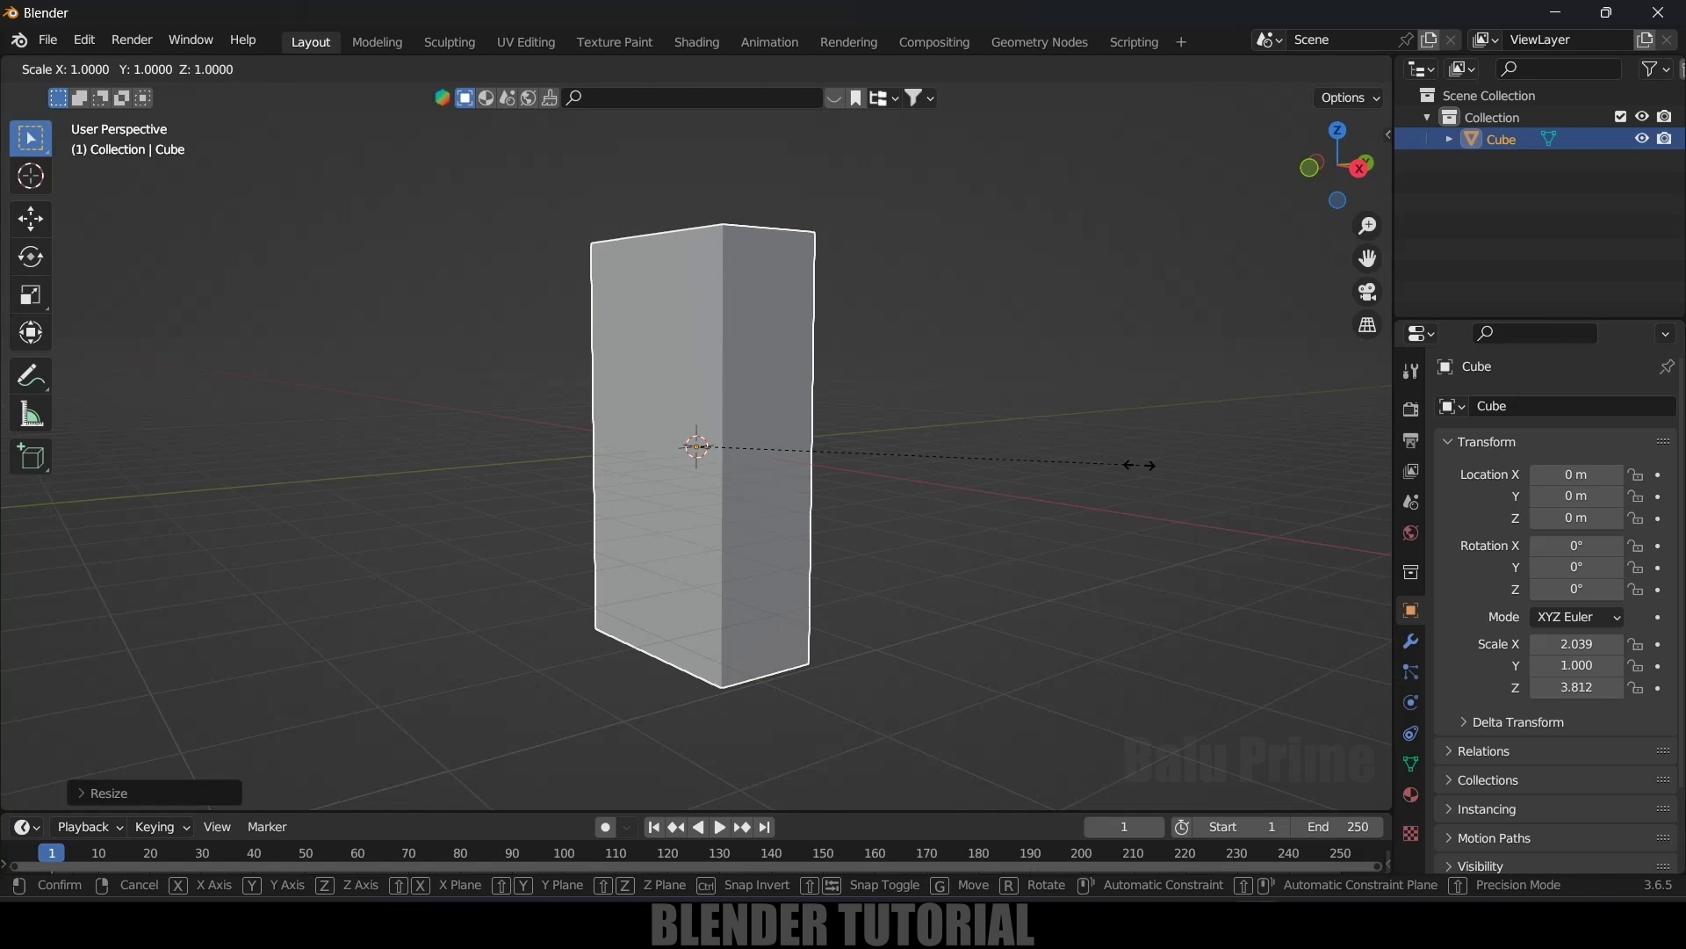
key(y)
click(931, 474)
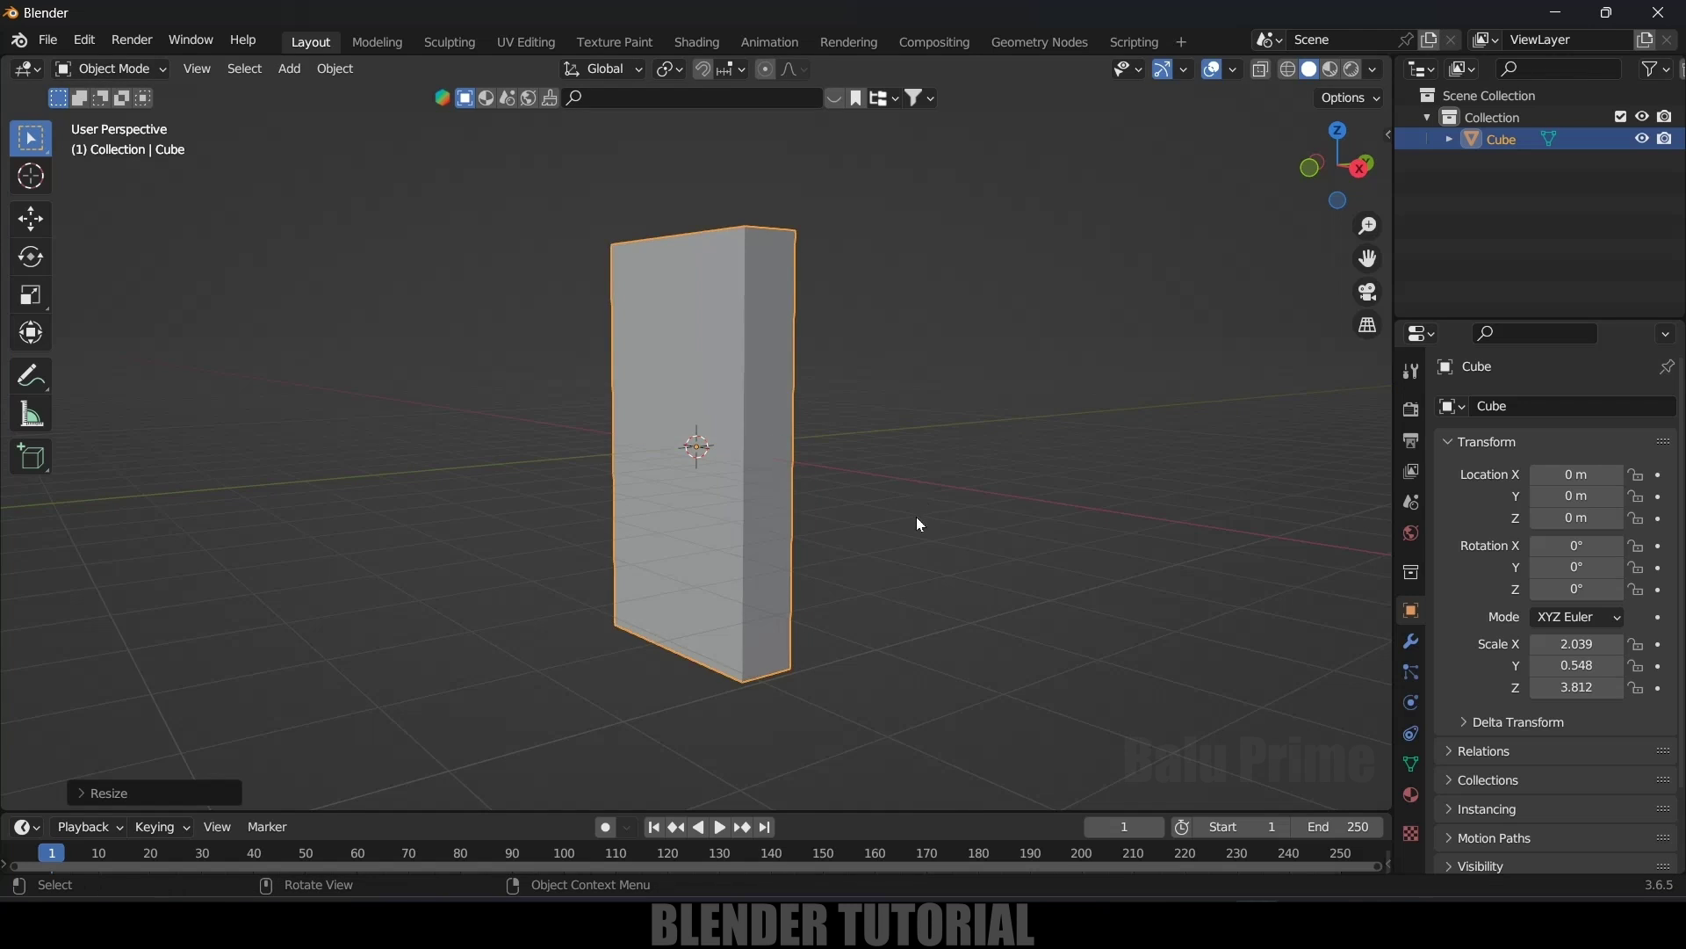
middle_drag(916, 516, 938, 595)
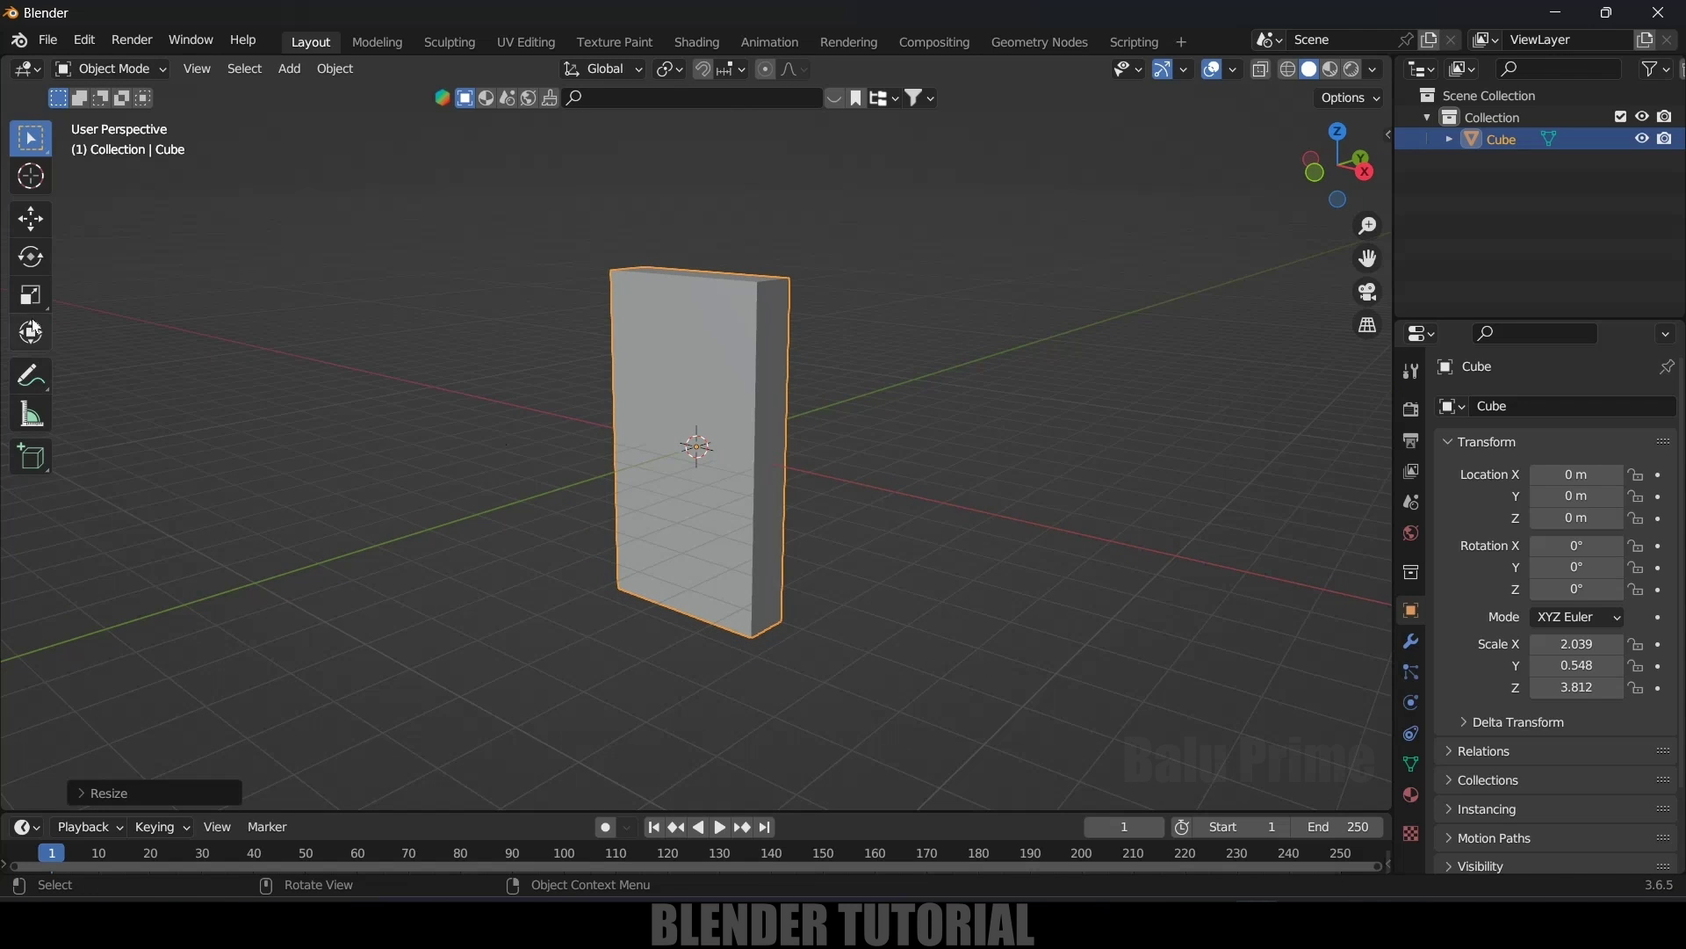
click(31, 218)
drag(701, 361, 700, 174)
middle_drag(700, 174, 795, 296)
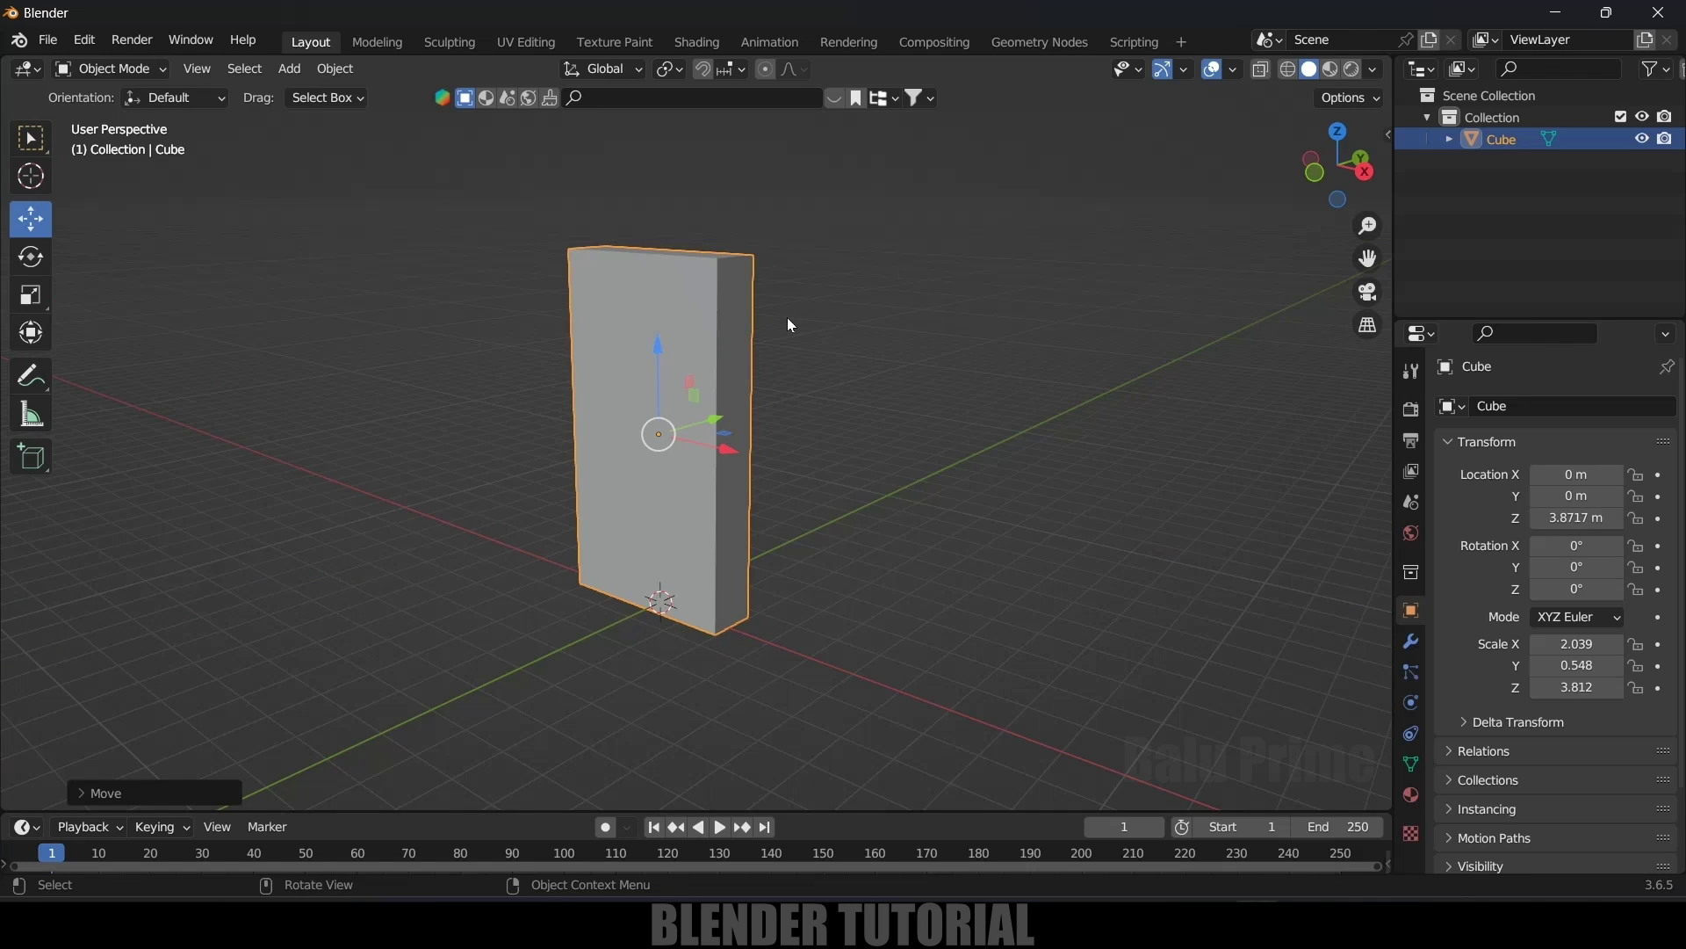
- Apply the domino slab's scale with Object > Apply > Scale
click(338, 70)
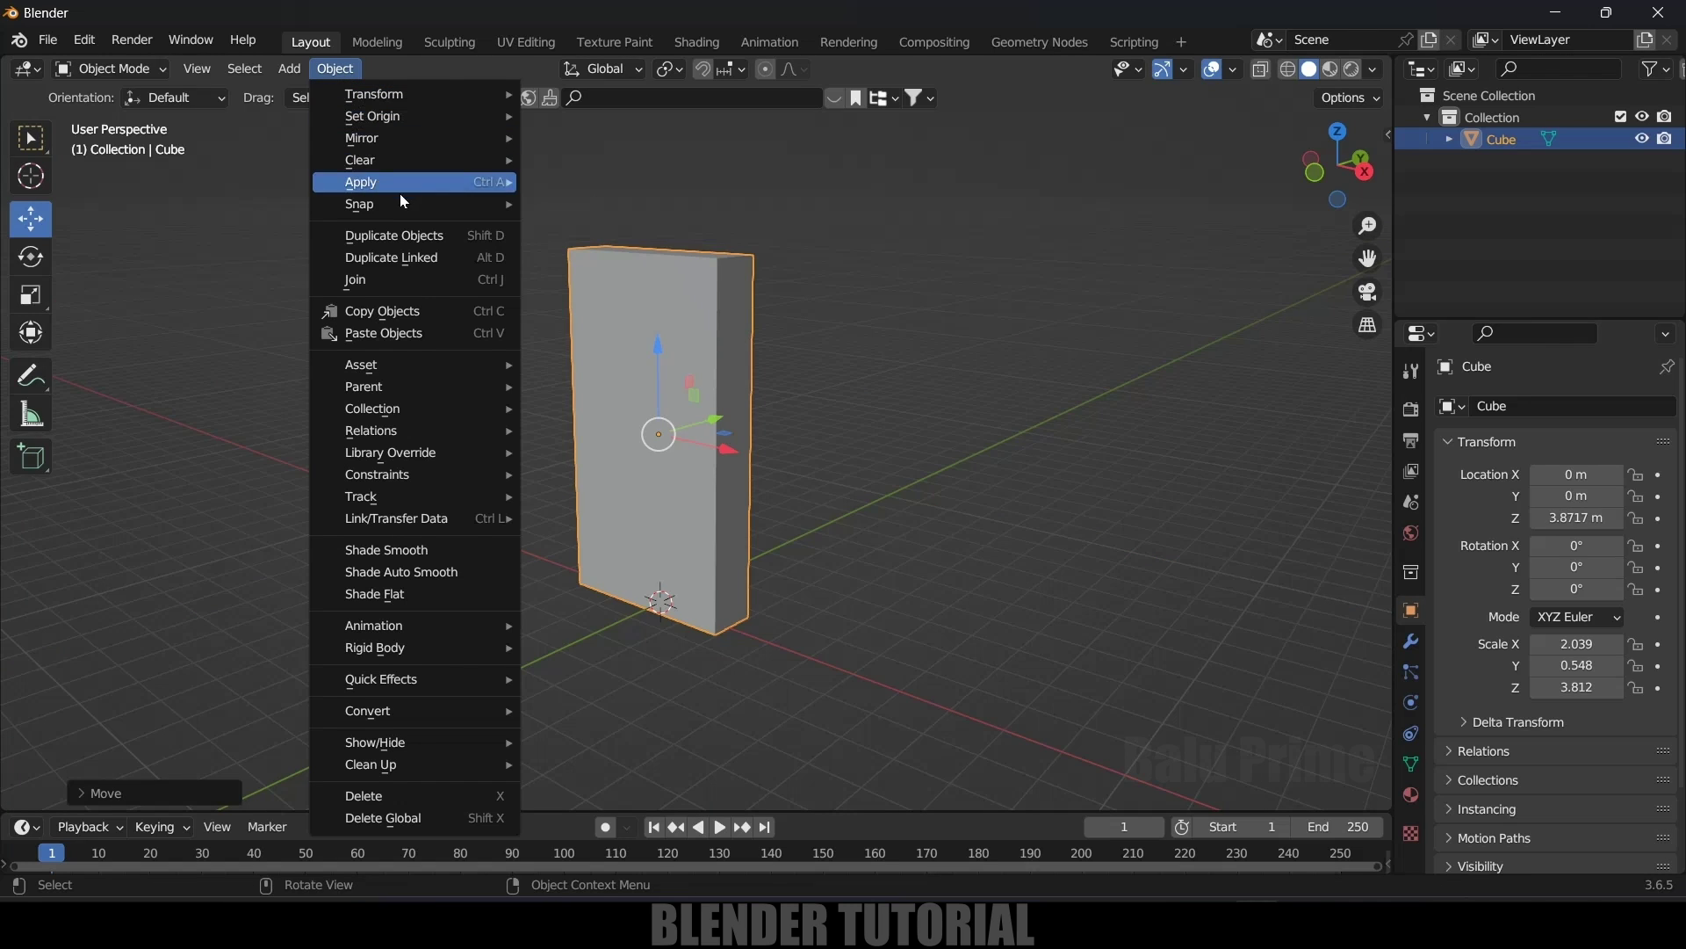
mouse_move(383, 182)
click(601, 226)
click(830, 376)
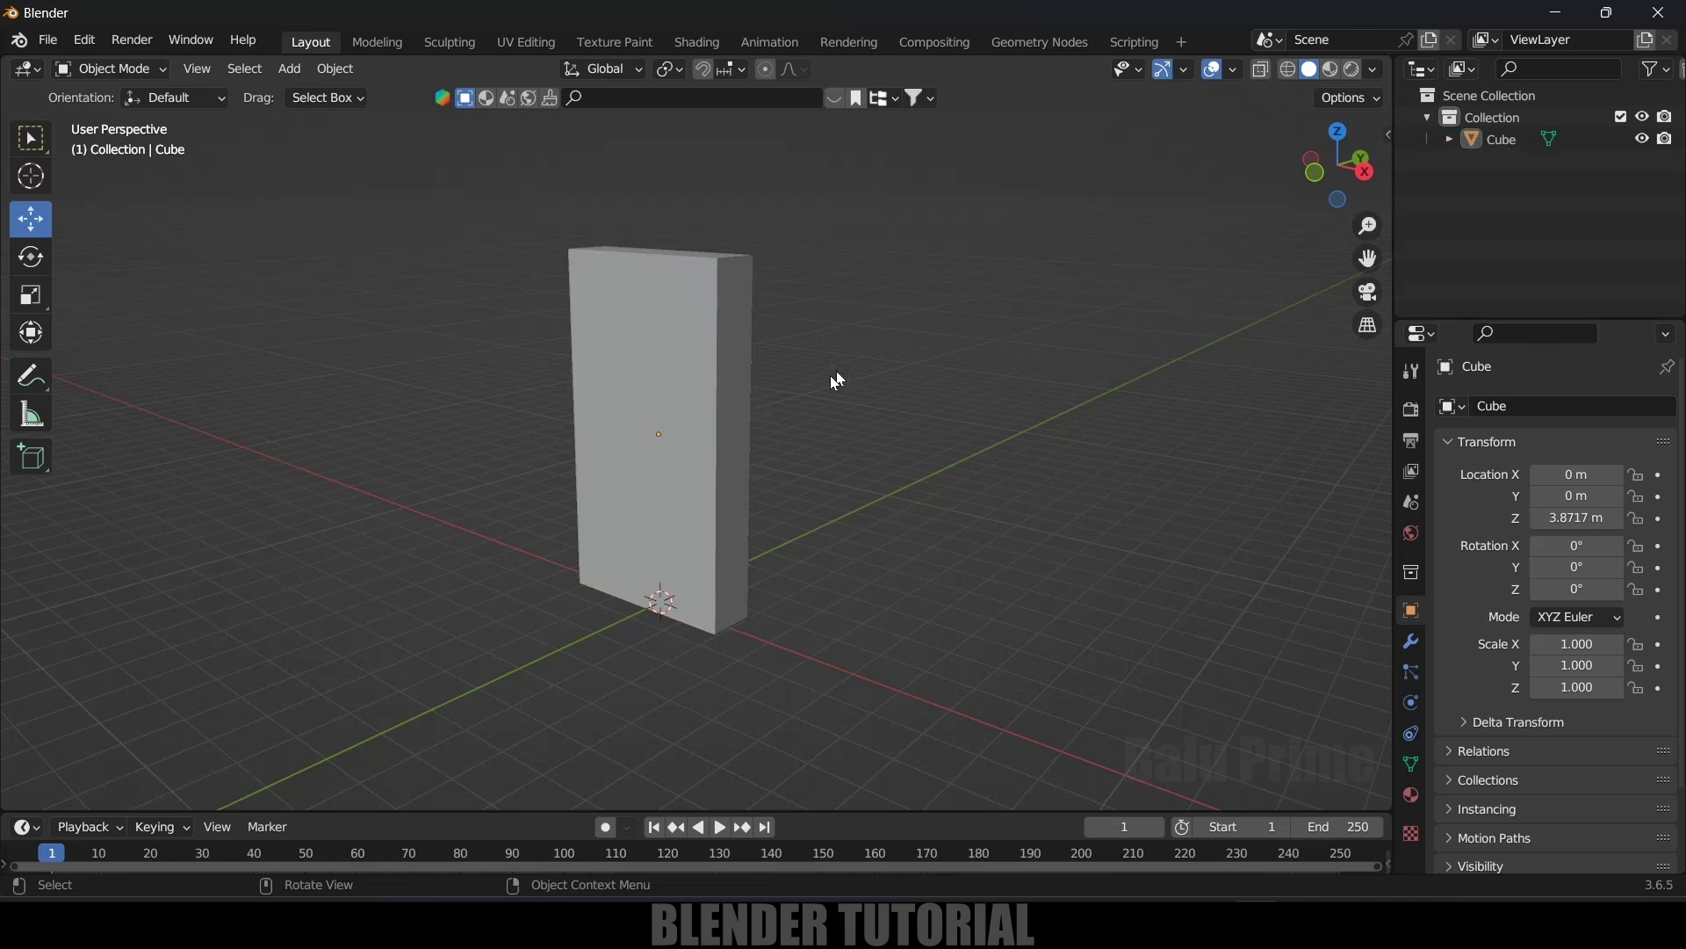
click(731, 360)
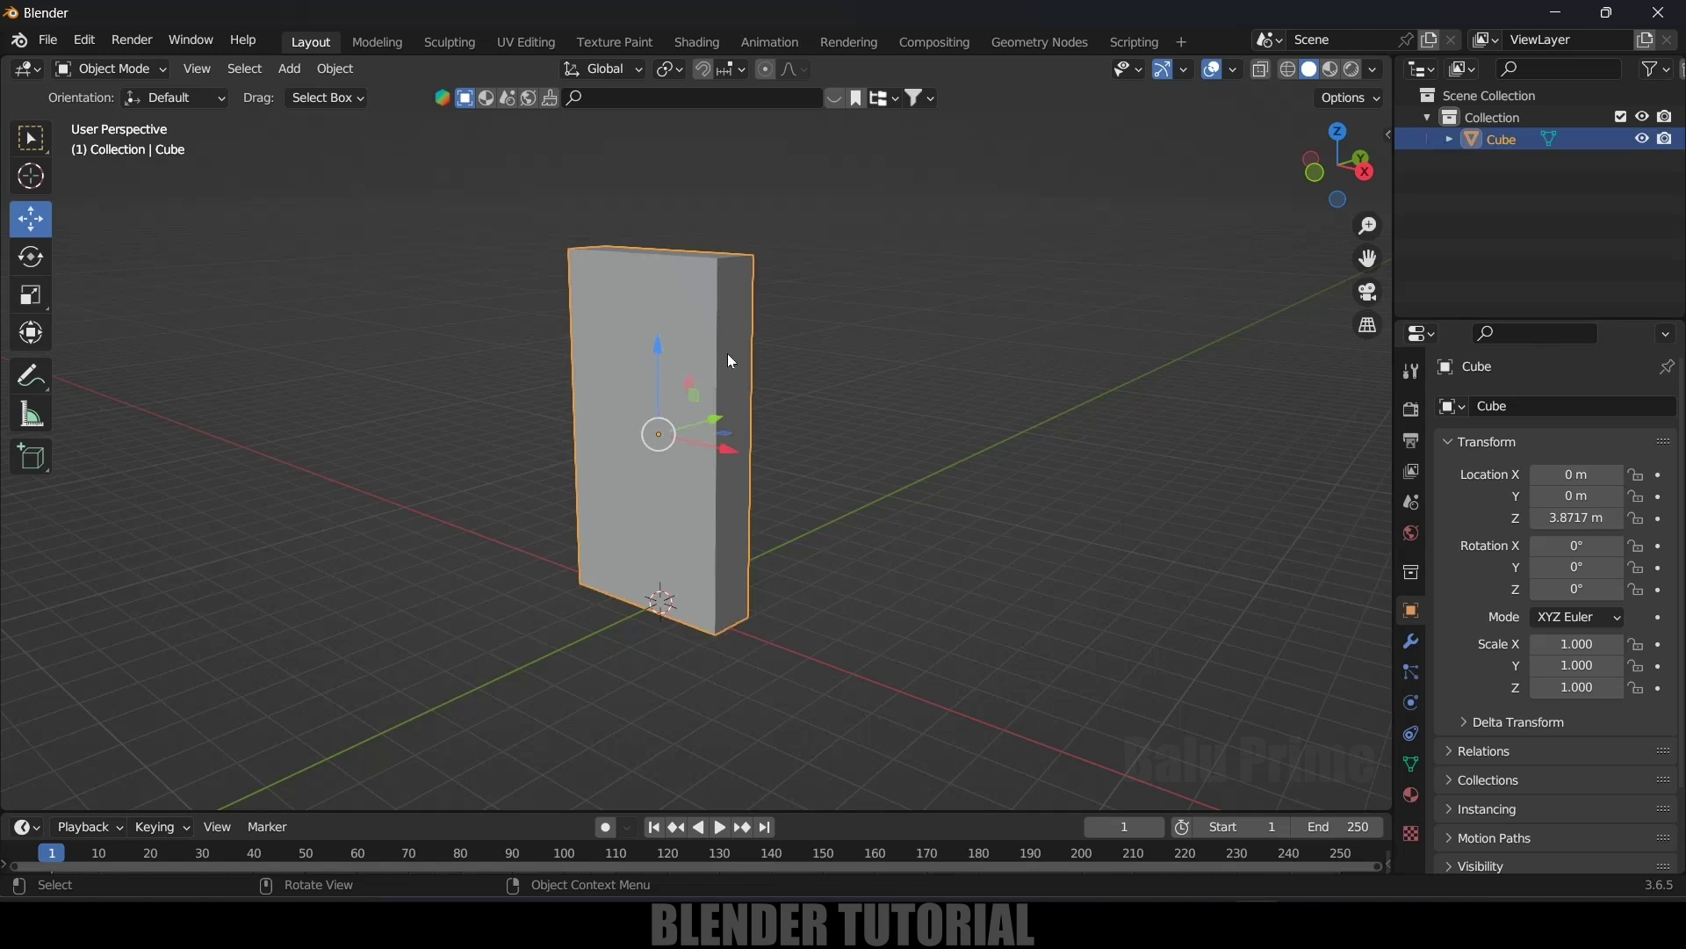
- Add a 0.1 m, one-segment Bevel modifier to the slab and apply it
click(1414, 649)
click(1484, 406)
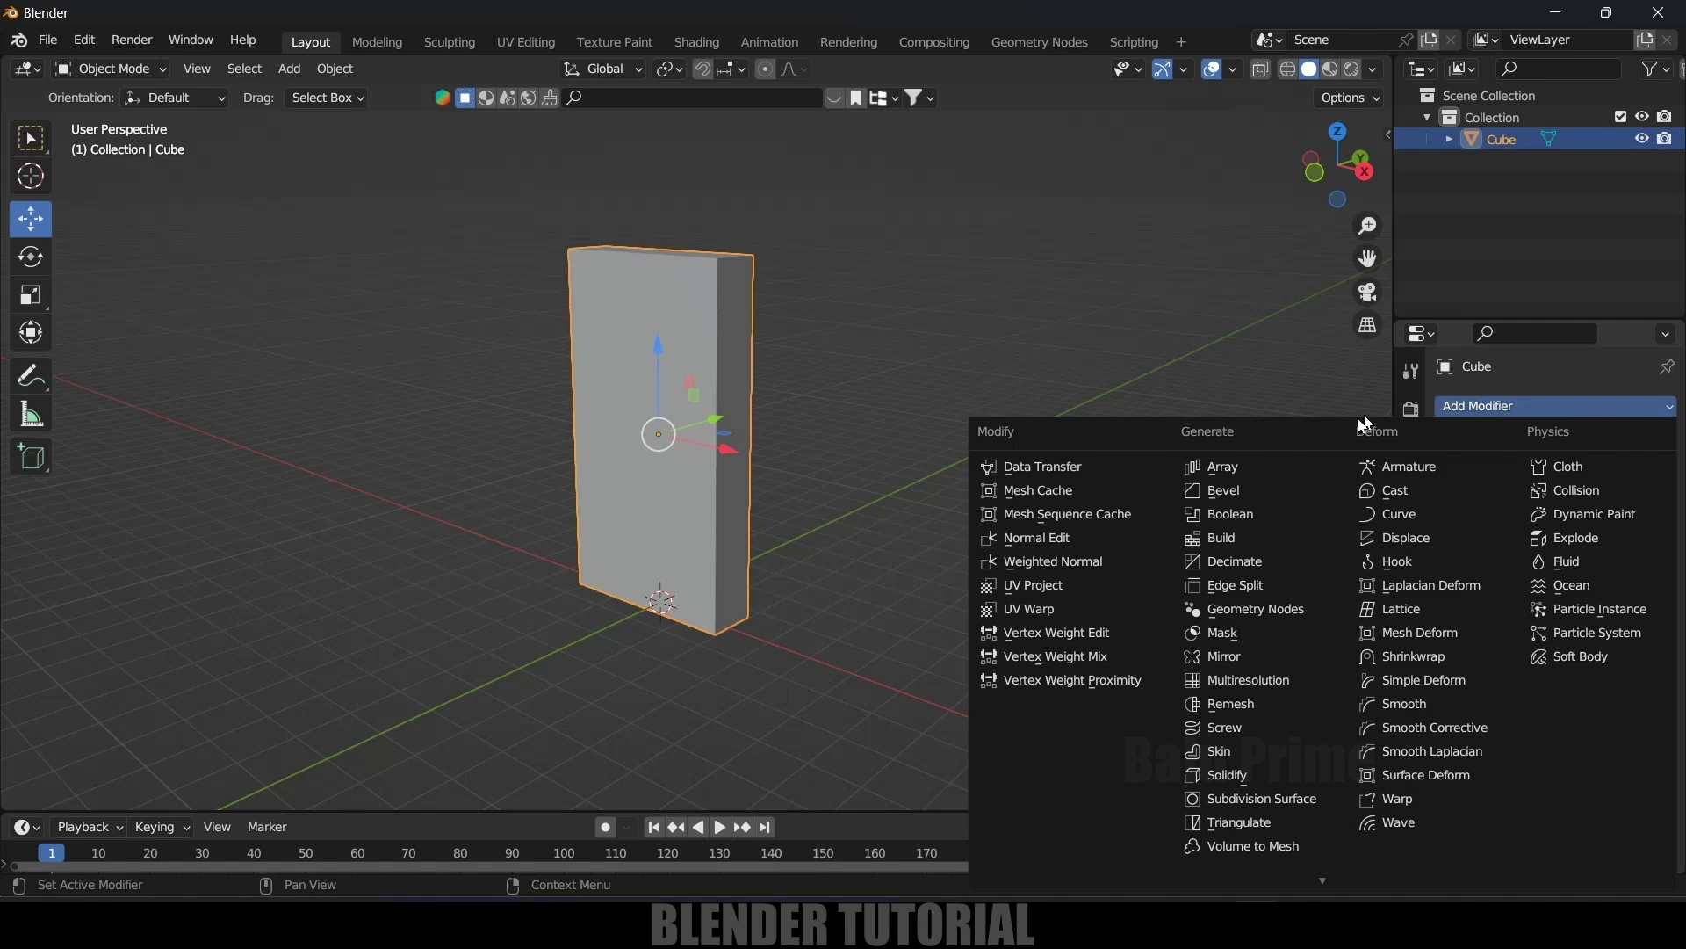
click(1279, 486)
mouse_move(789, 393)
middle_down()
mouse_move(755, 399)
mouse_move(794, 407)
middle_up()
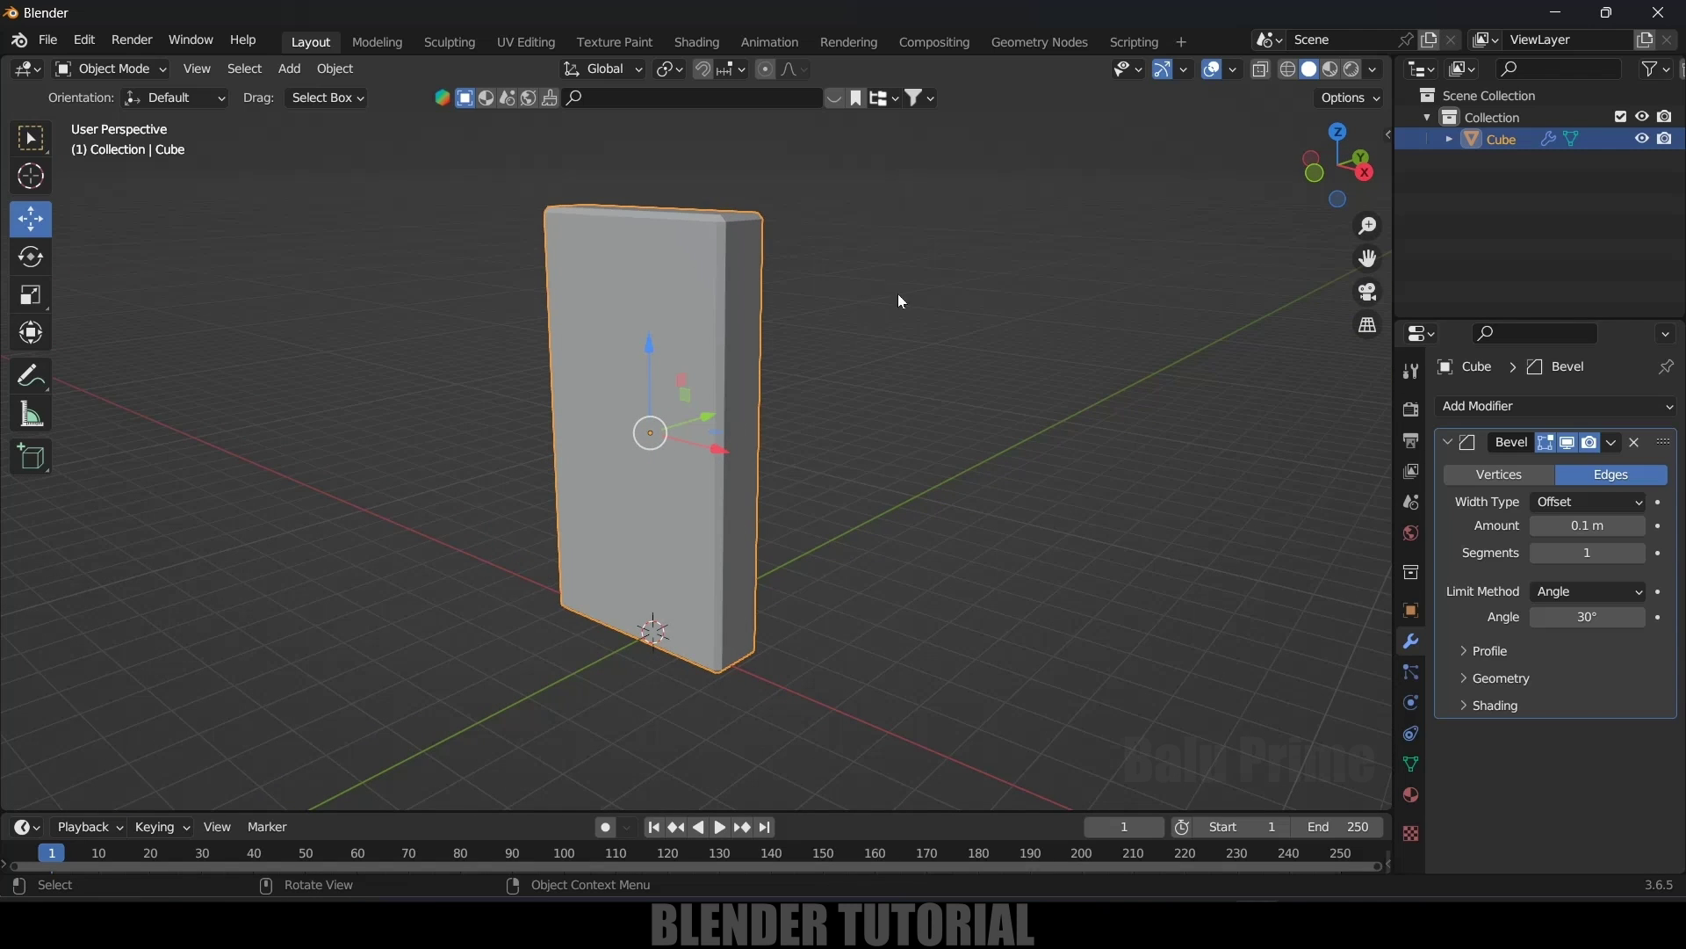
click(1374, 69)
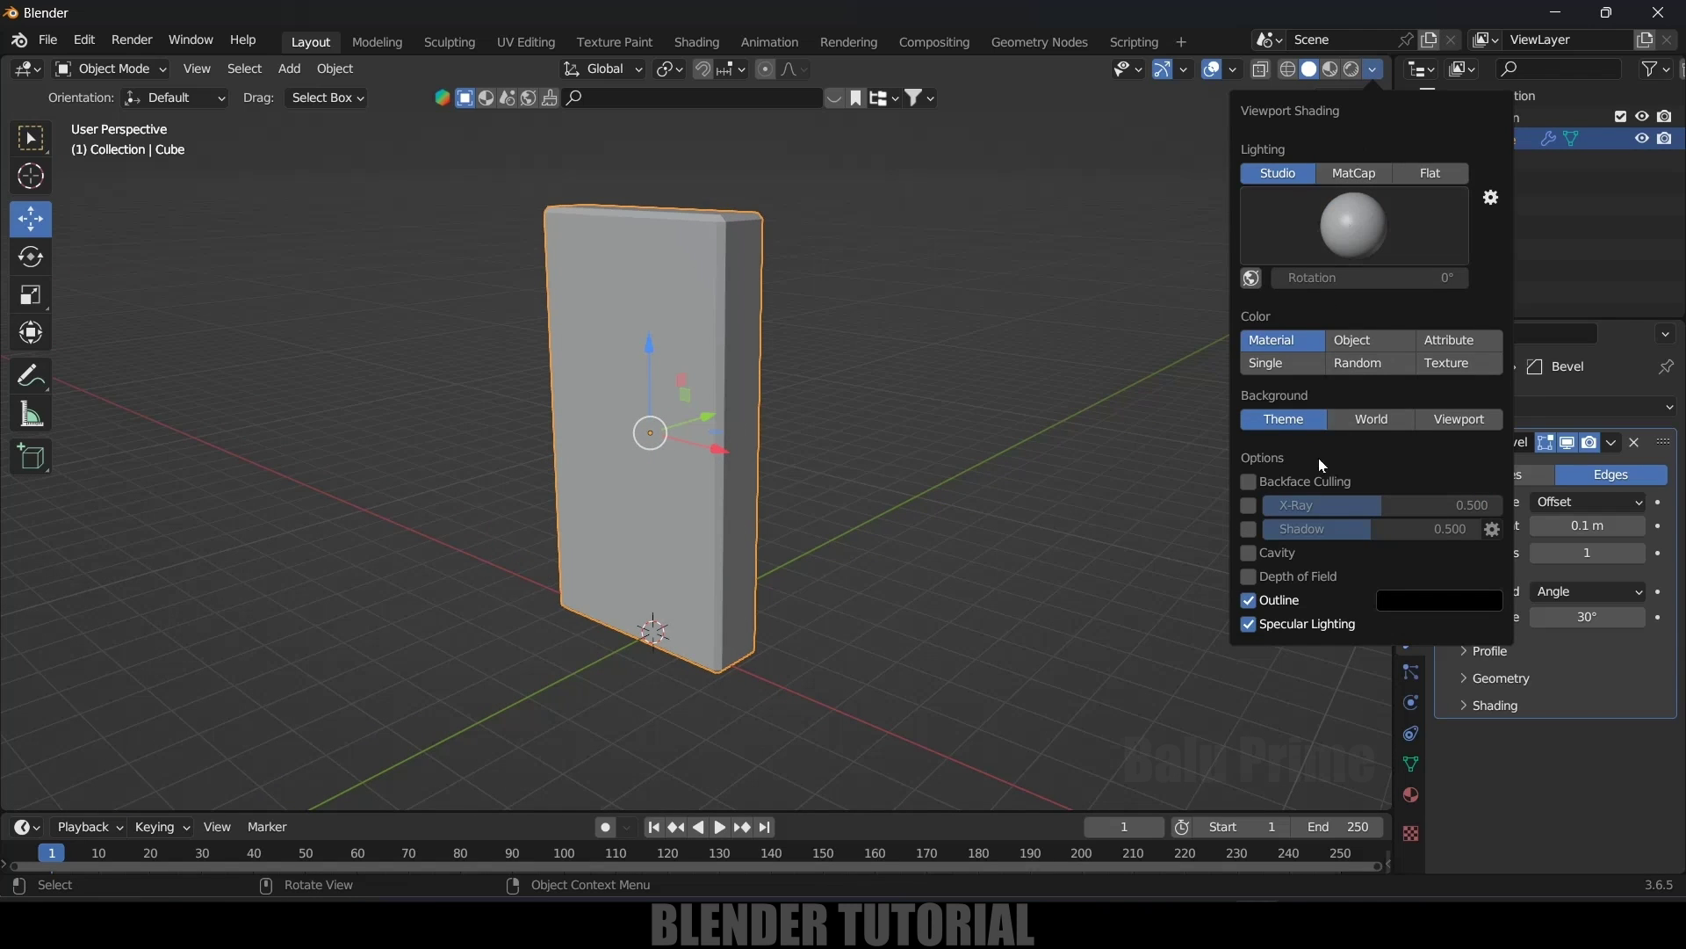
mouse_move(894, 524)
middle_down()
mouse_move(852, 519)
mouse_move(851, 534)
mouse_move(699, 312)
mouse_move(936, 499)
mouse_move(1036, 488)
mouse_move(734, 503)
mouse_move(3, 428)
middle_up()
click(1612, 445)
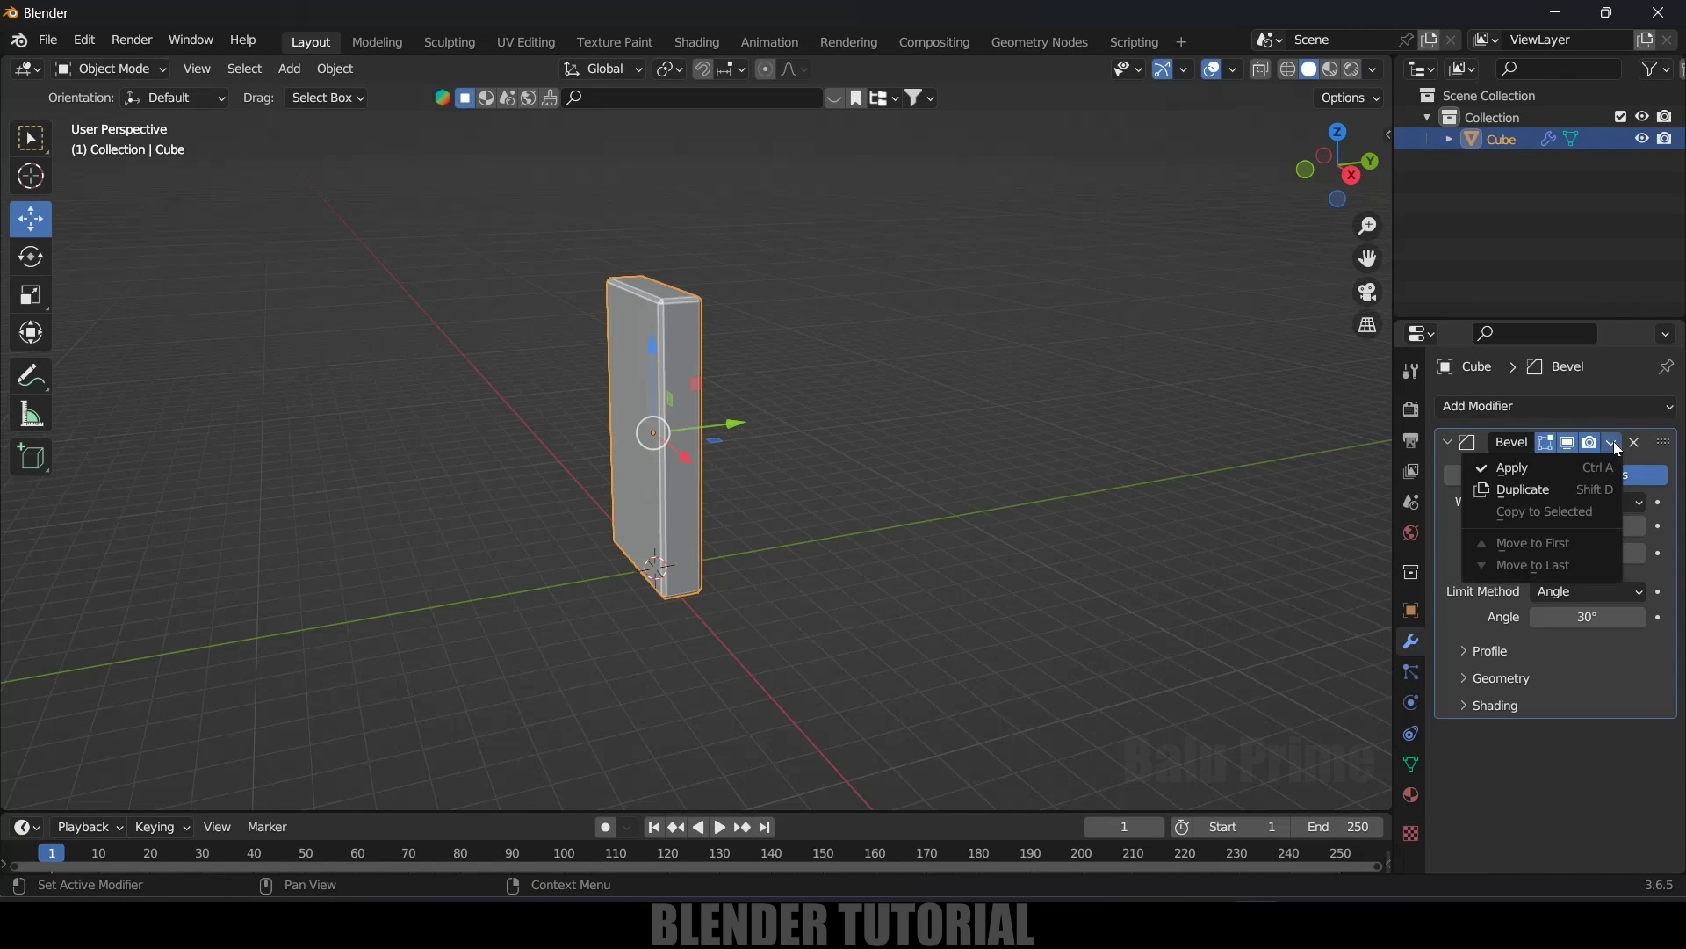
click(1493, 466)
- Duplicate the domino and place the copy beside it along the Y axis
middle_drag(987, 509, 660, 397)
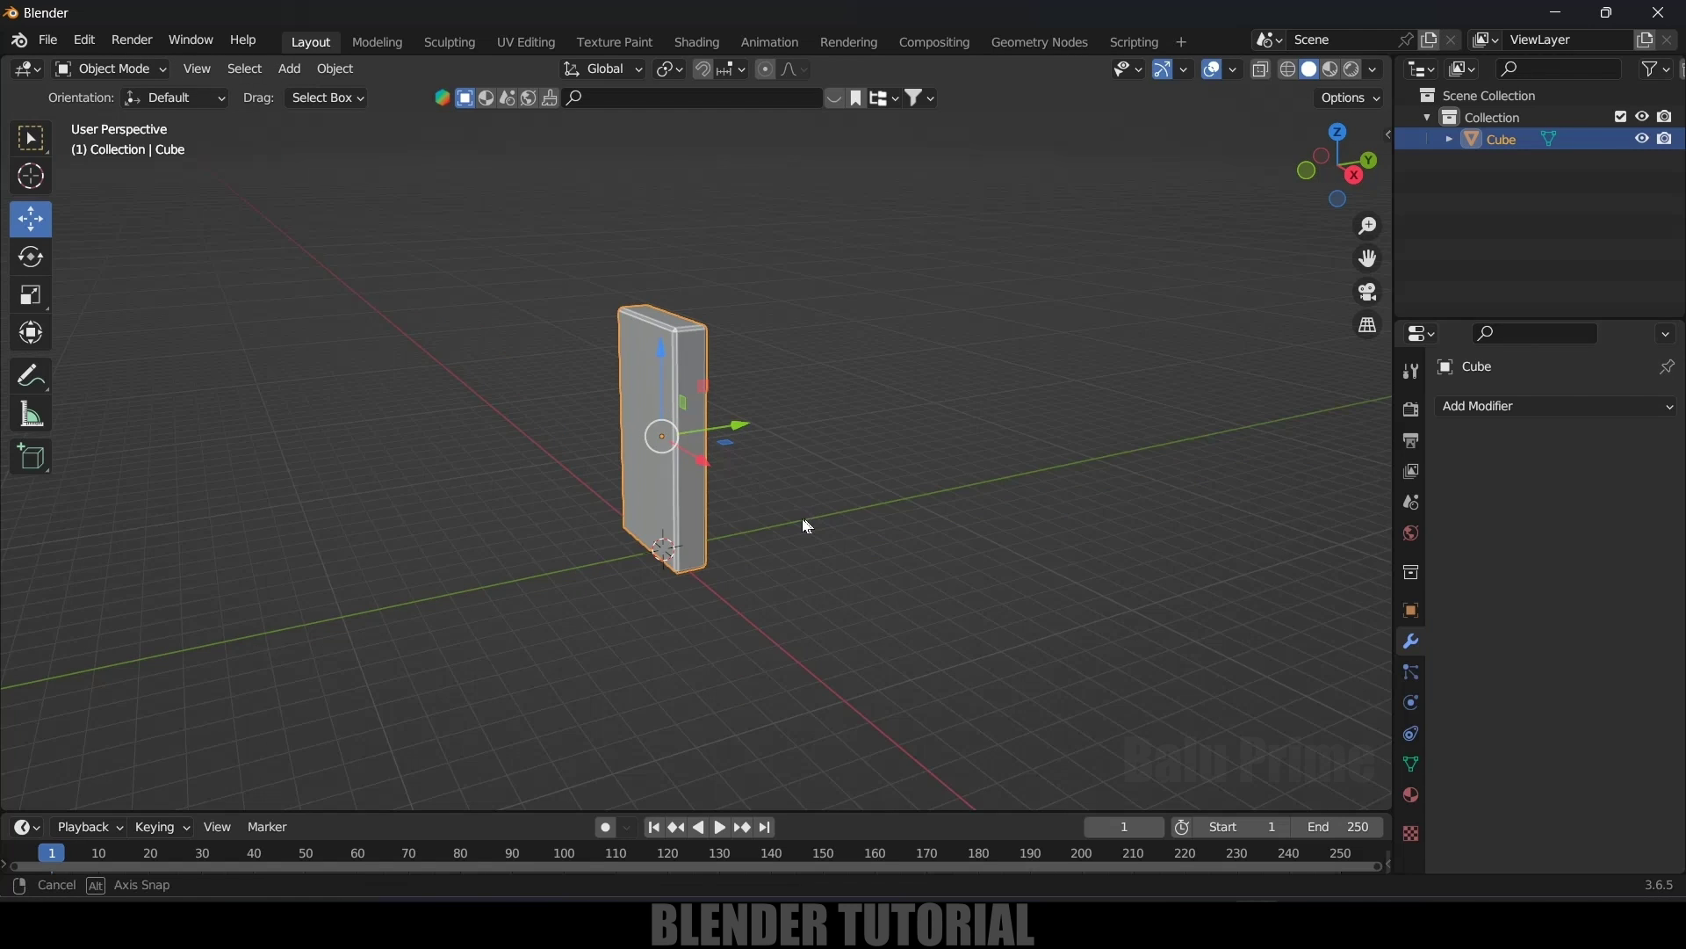
middle_drag(803, 523, 782, 519)
click(773, 505)
key(a)
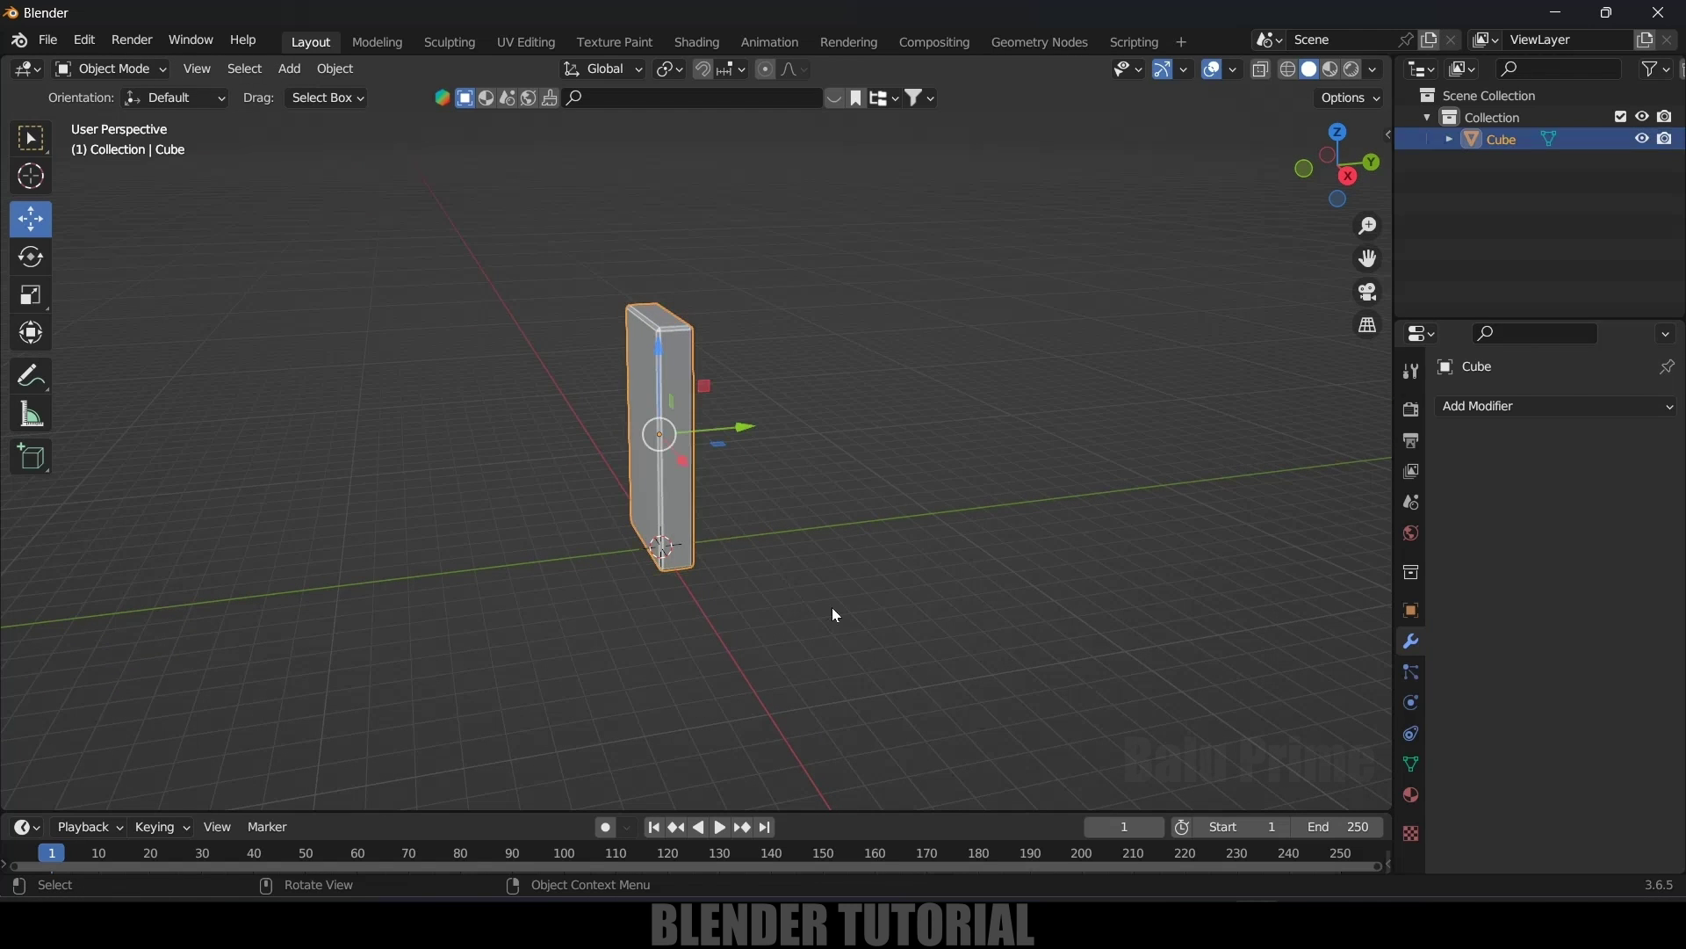
key(shift+d)
key(y)
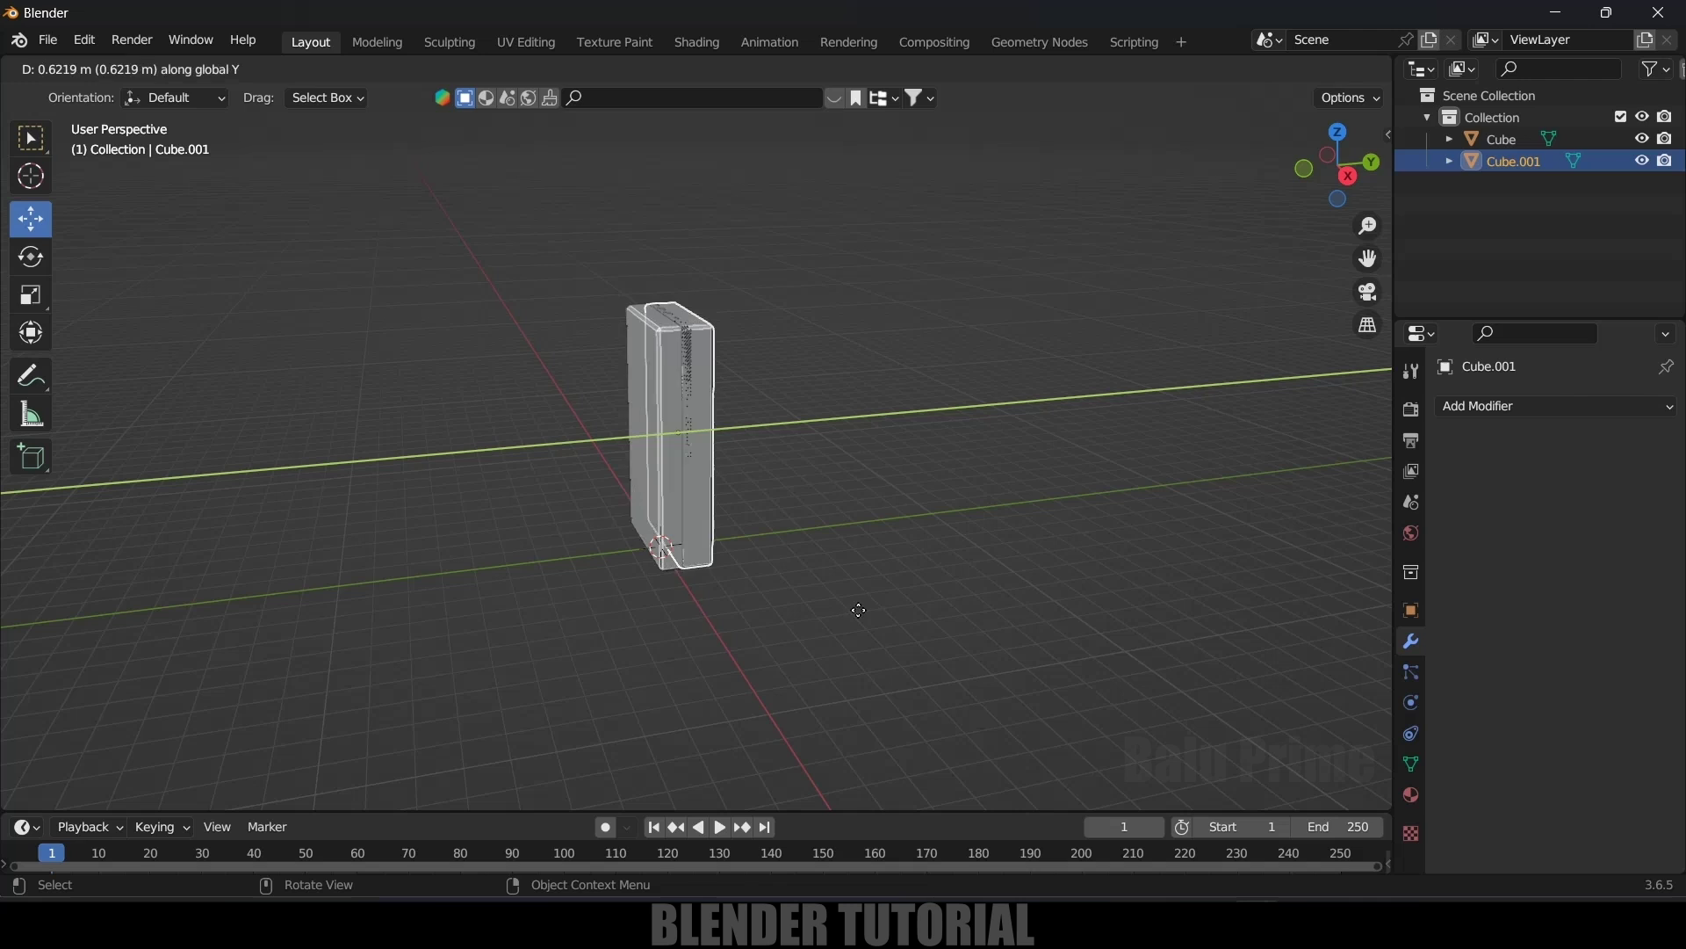
click(923, 624)
middle_drag(950, 635, 924, 634)
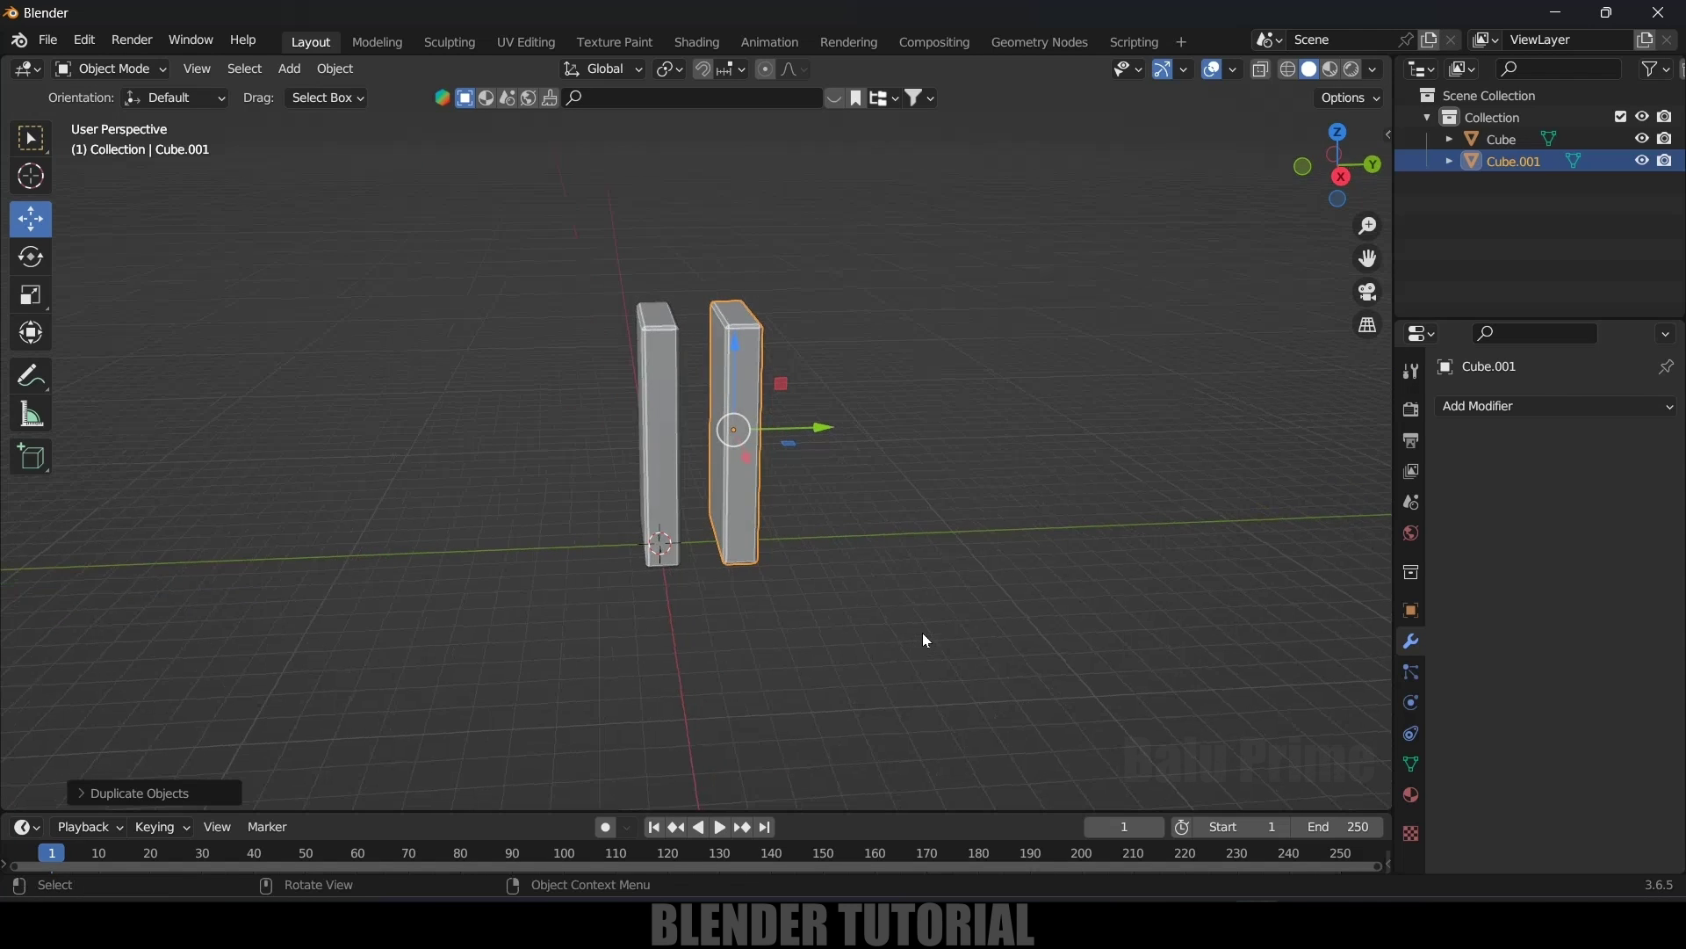
- Repeat the duplicate until the row holds 15 dominoes, Cube through Cube.014
key(shift+r)
key(shift+r)
key(shift+r)
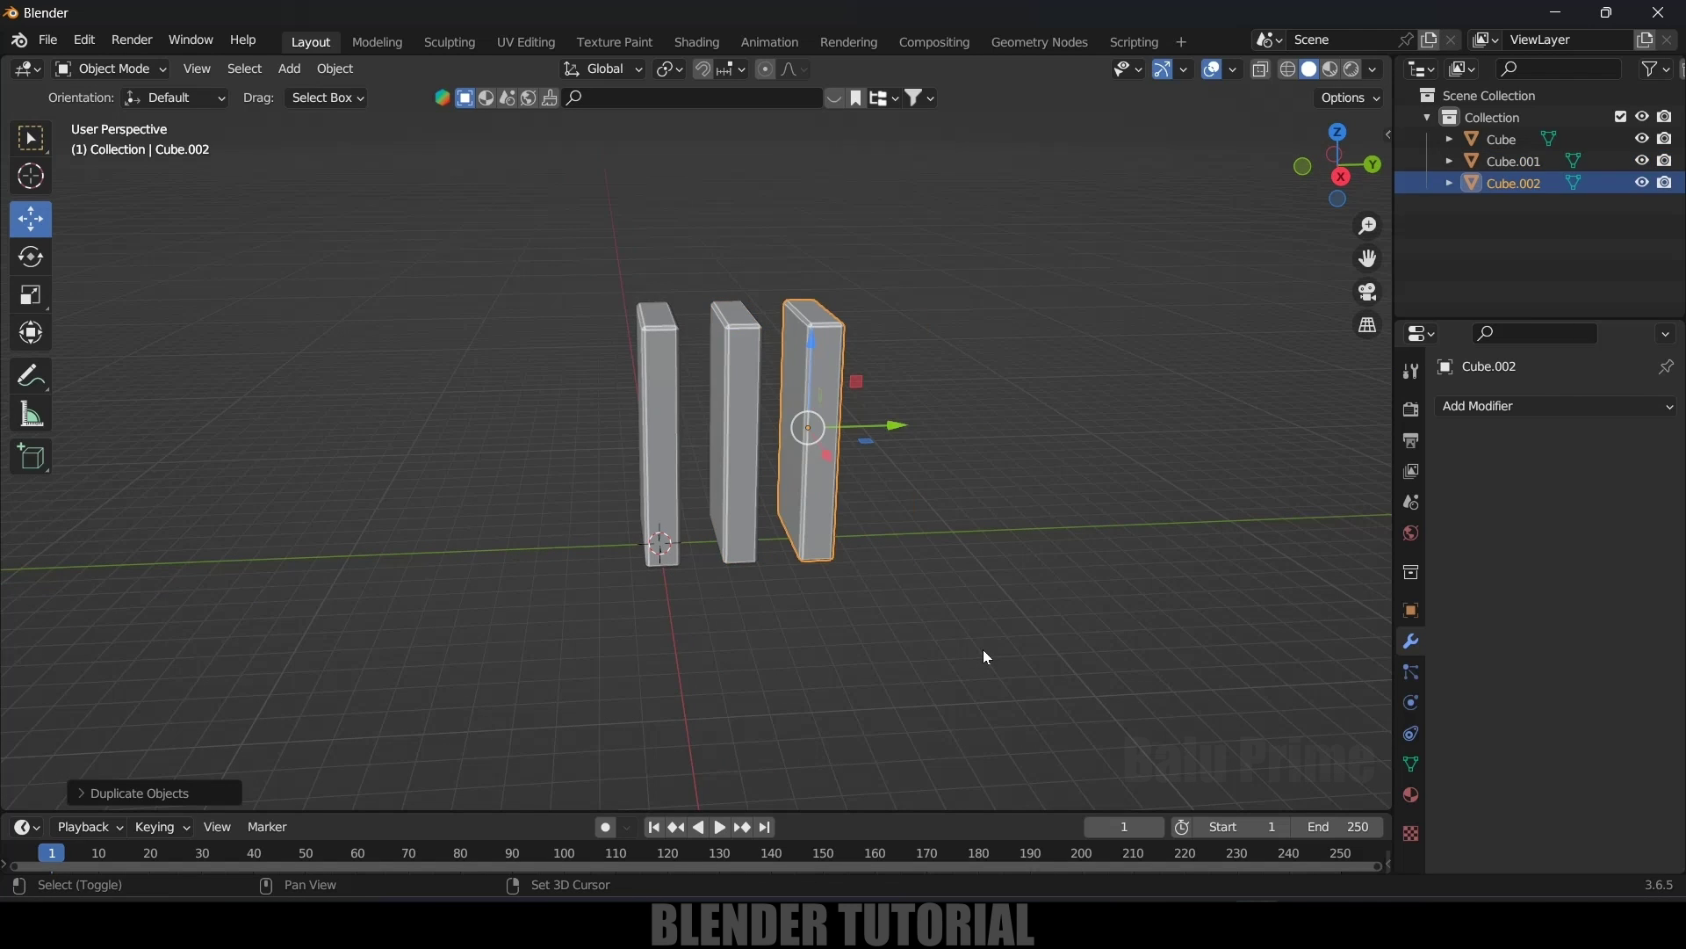
key(shift+r)
key(shift+r)
key(shift+r)
key(shift+r)
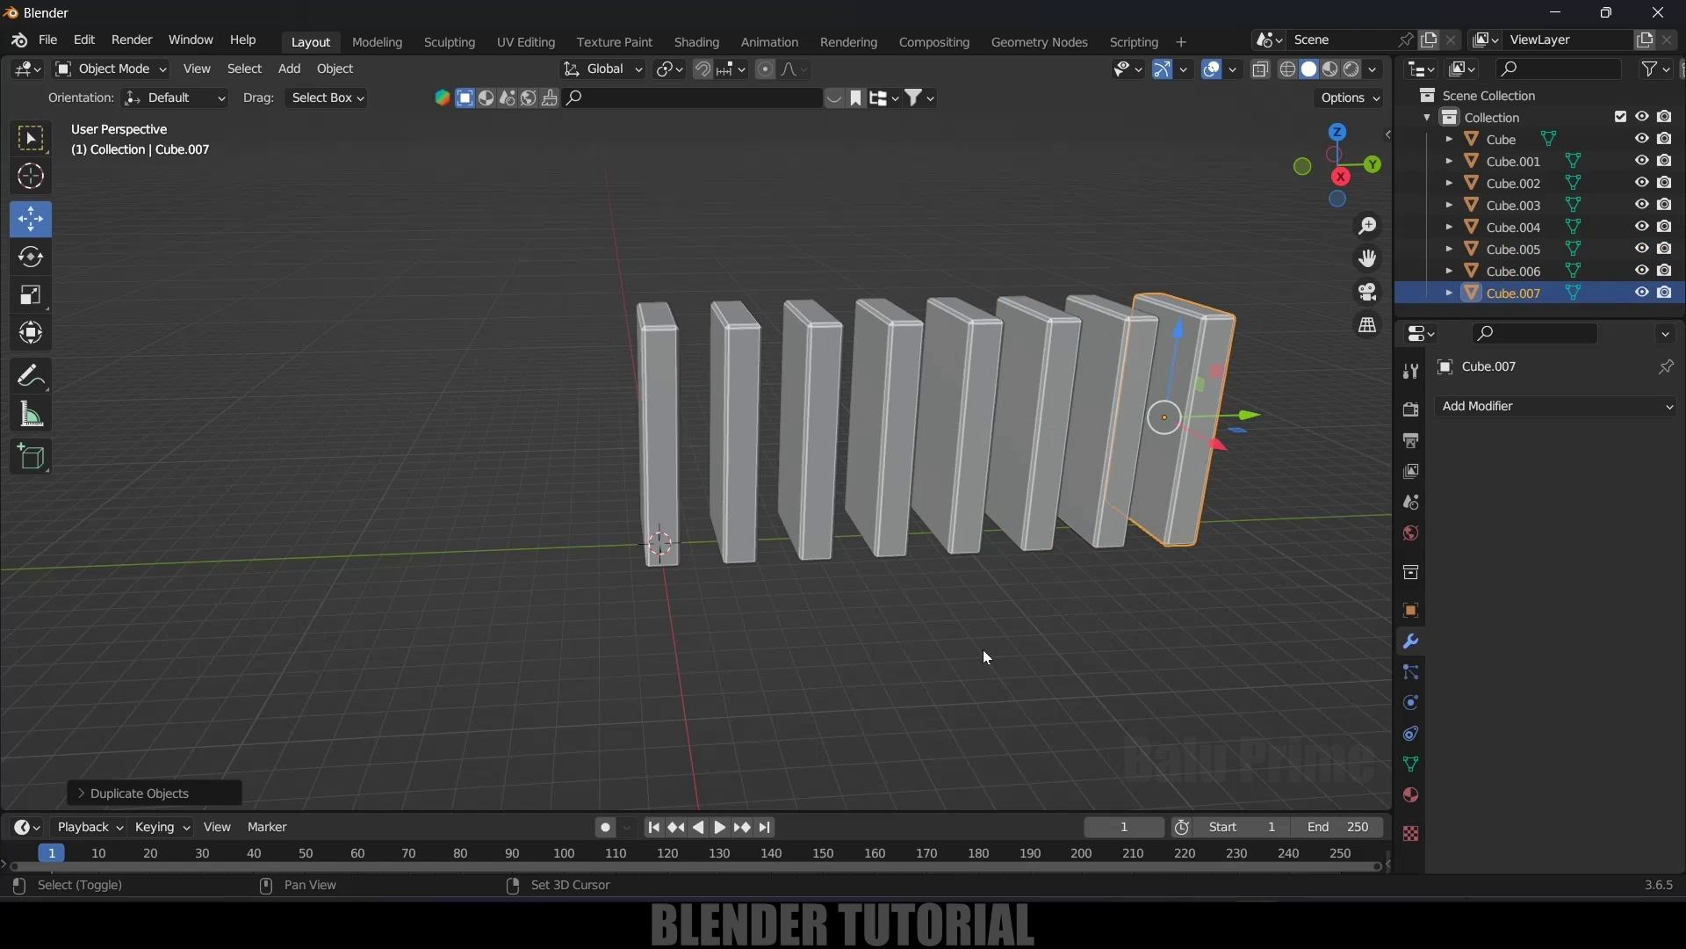
scroll(987, 657, down, 2)
key(shift+r)
key(shift+r)
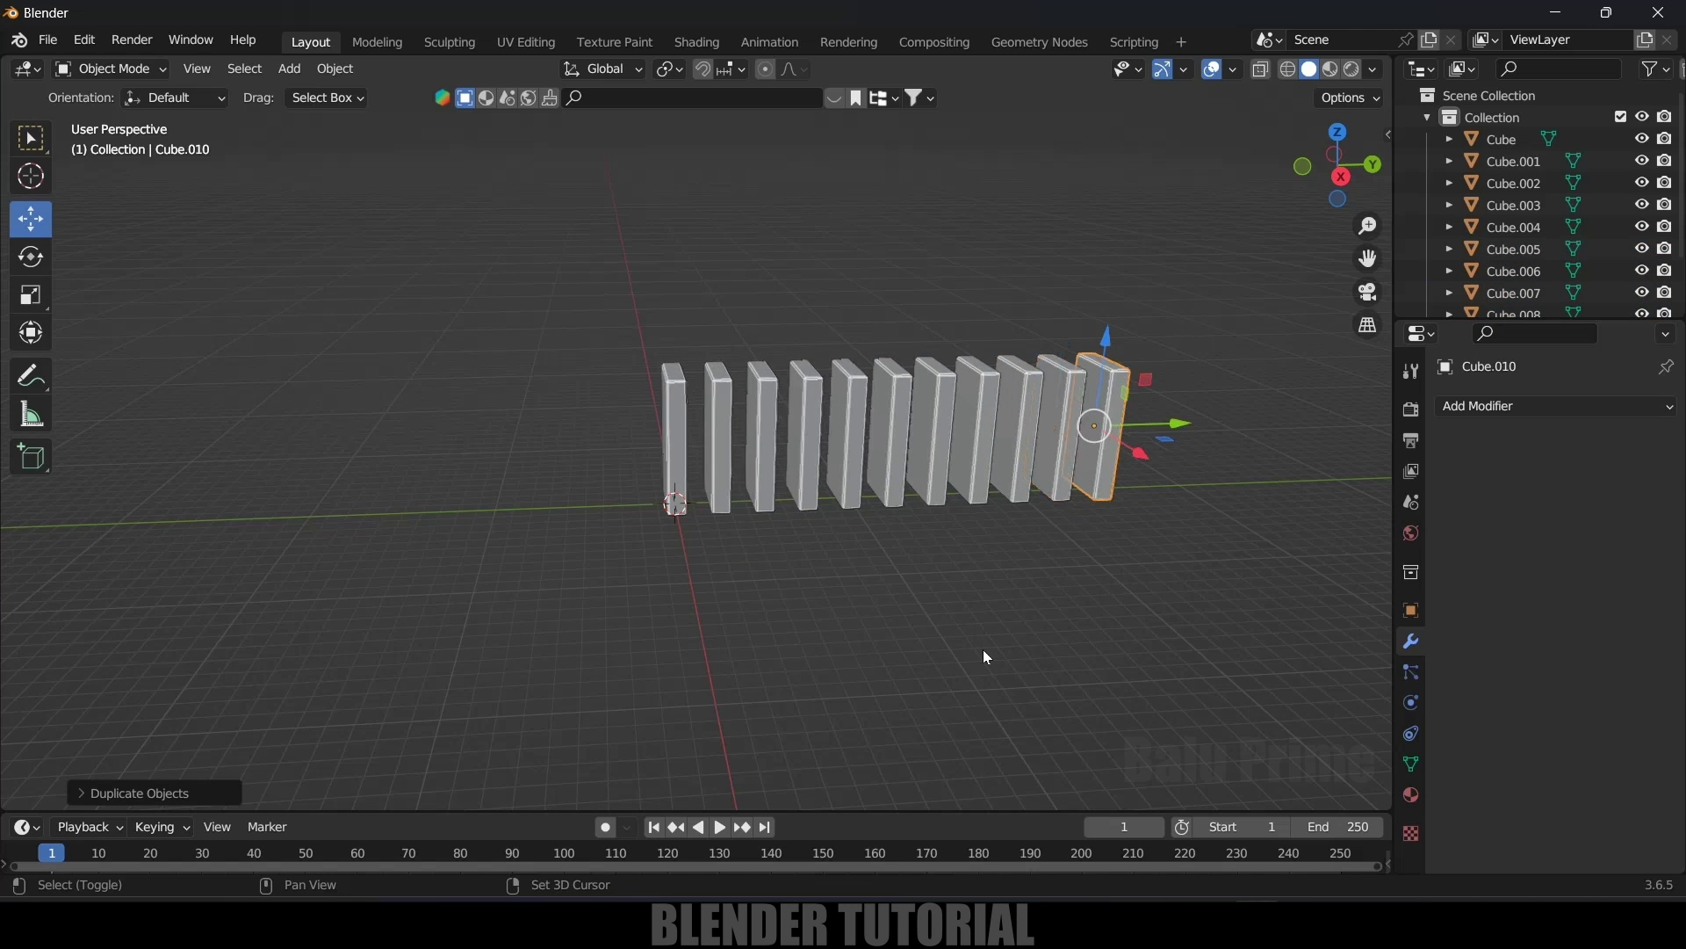
key(shift+r)
key(shift+r)
key(shift+r)
key(shift+r)
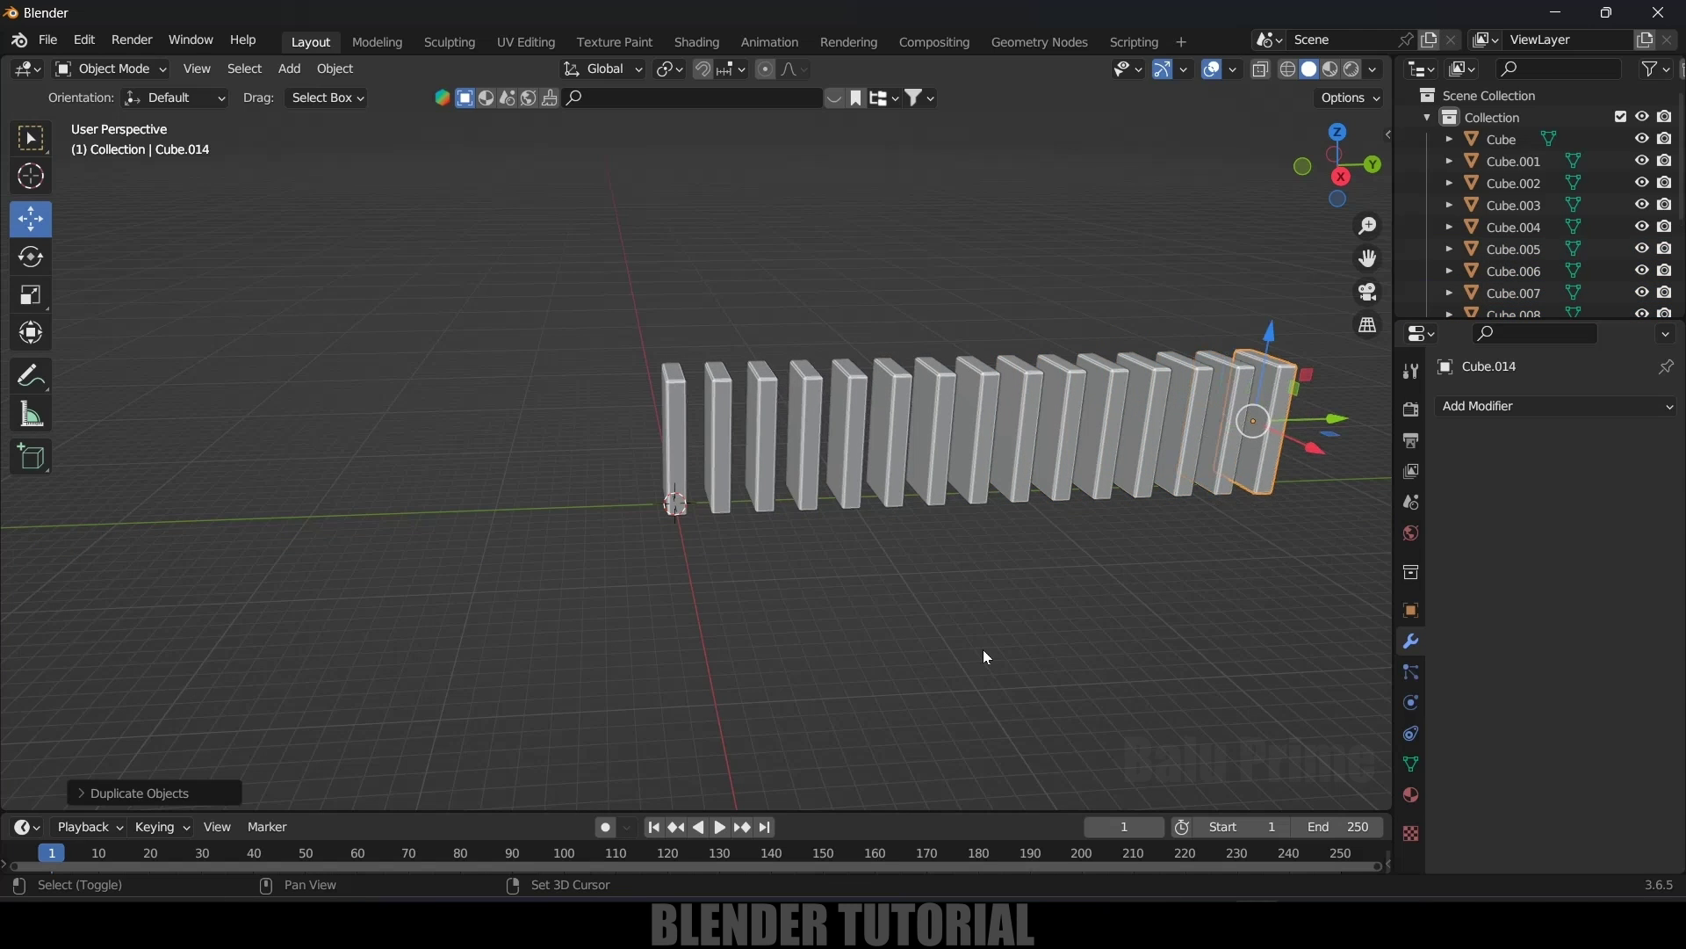
scroll(984, 650, down, 1)
middle_drag(987, 657, 958, 597)
- Make the first domino an Active rigid body
click(424, 374)
middle_drag(519, 538, 614, 566)
click(1412, 704)
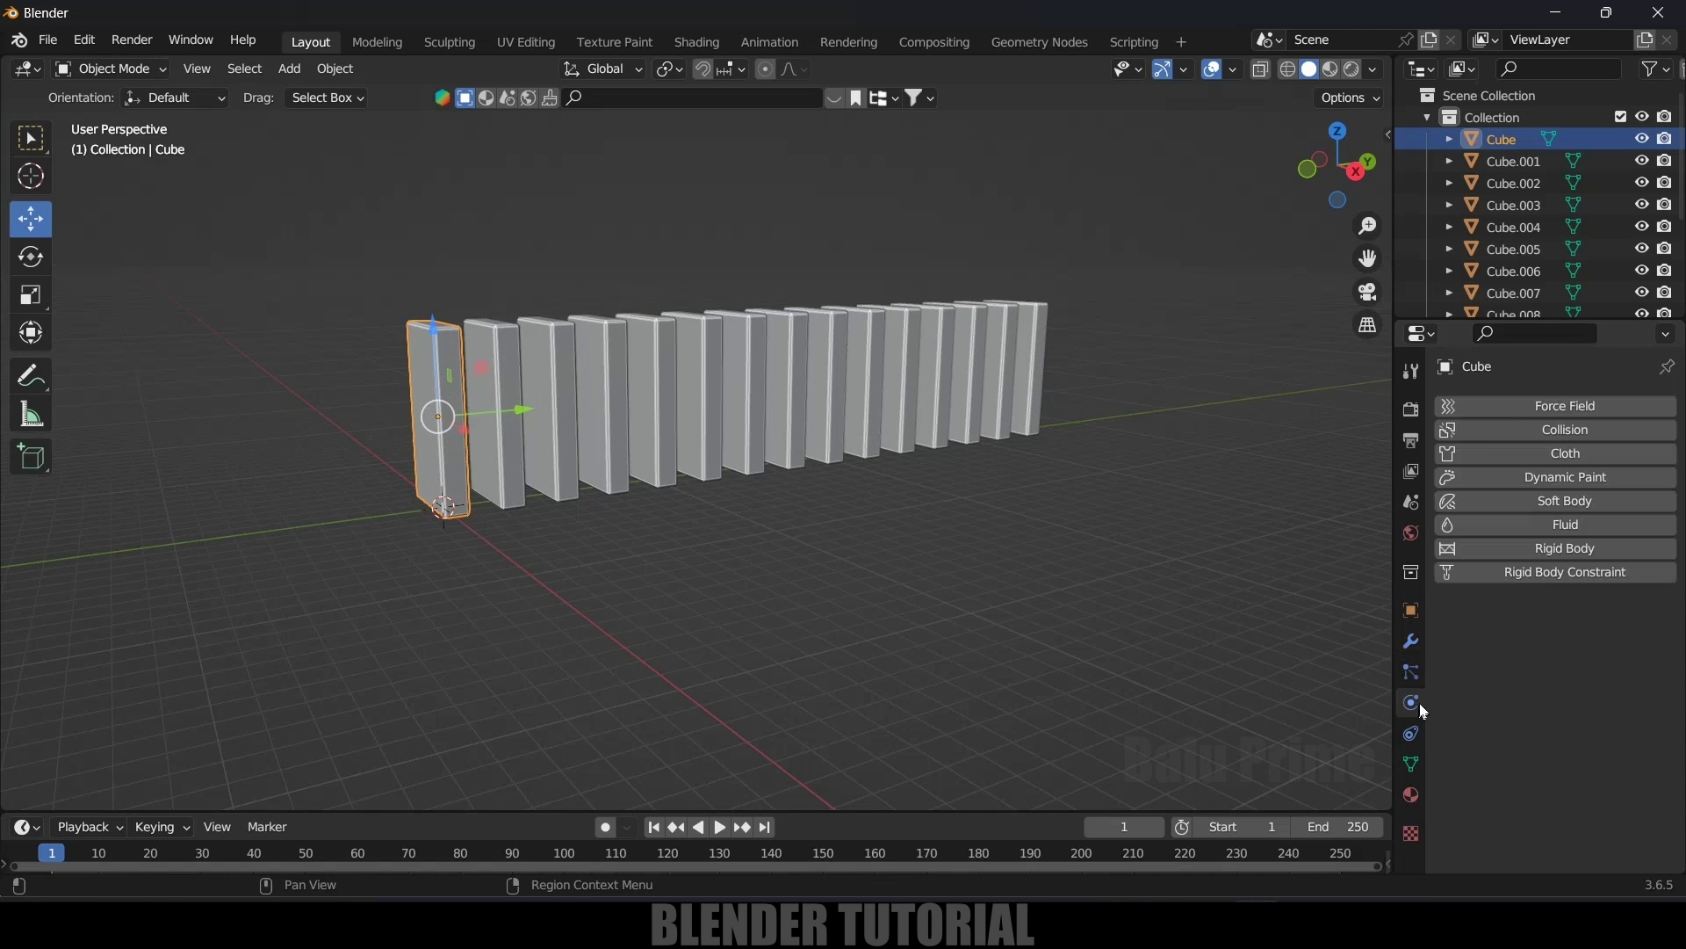
click(1515, 548)
click(1568, 646)
click(1572, 655)
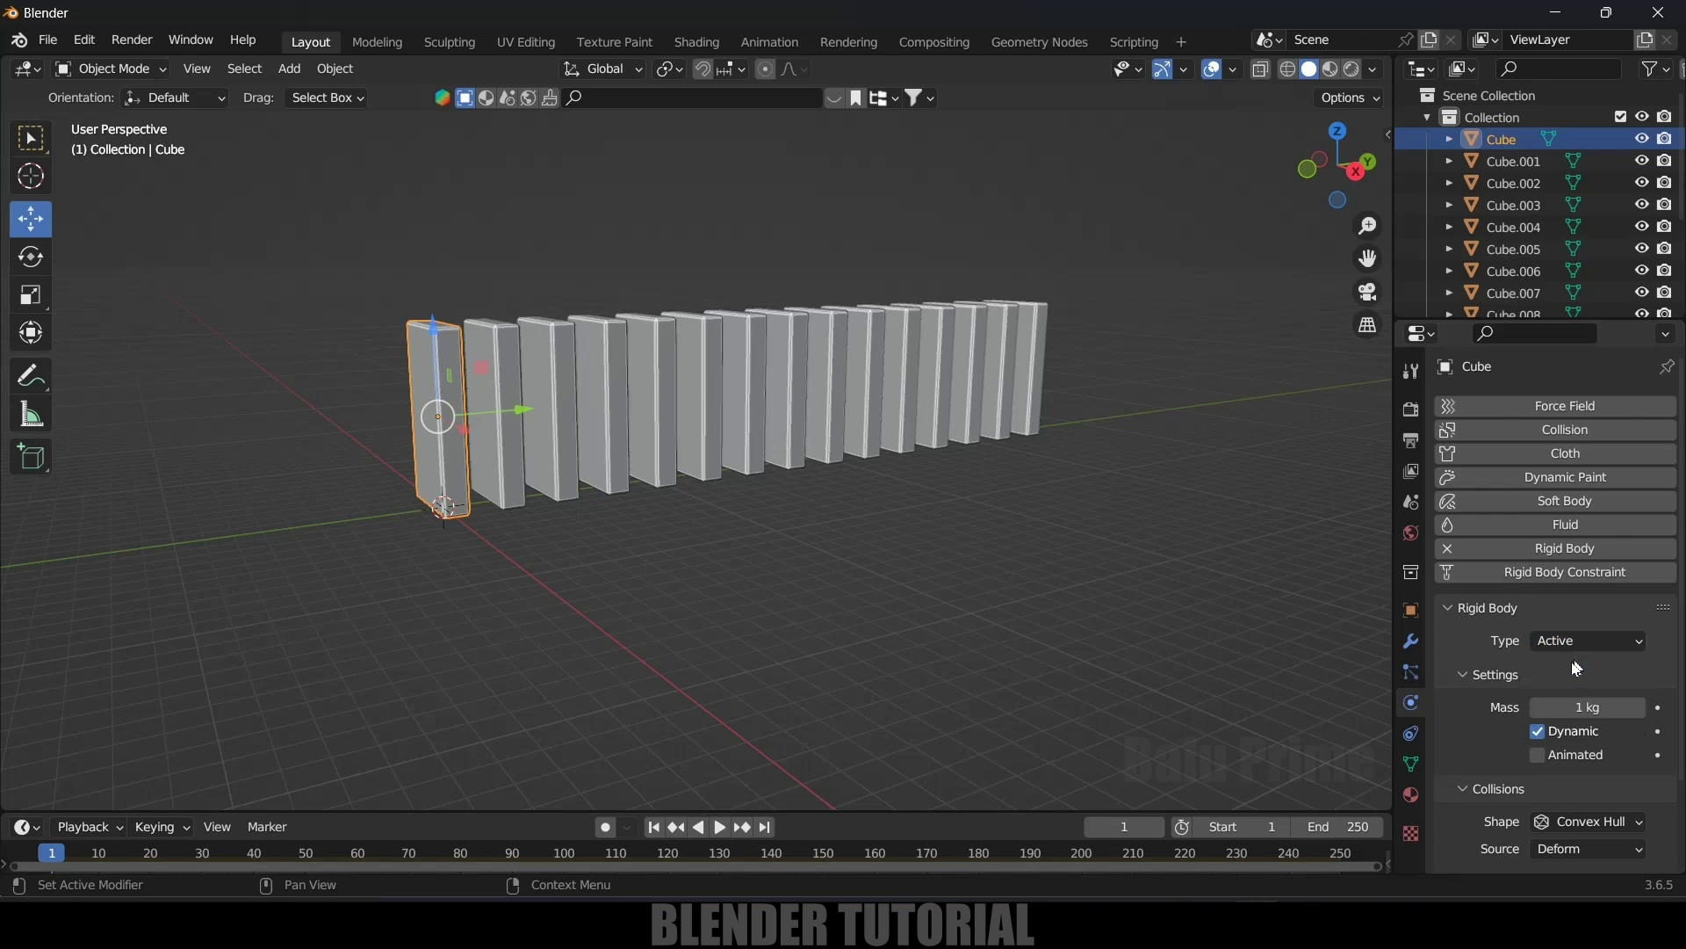
- Change the first domino's collision shape from Convex Hull to Box
scroll(1509, 683, down, 3)
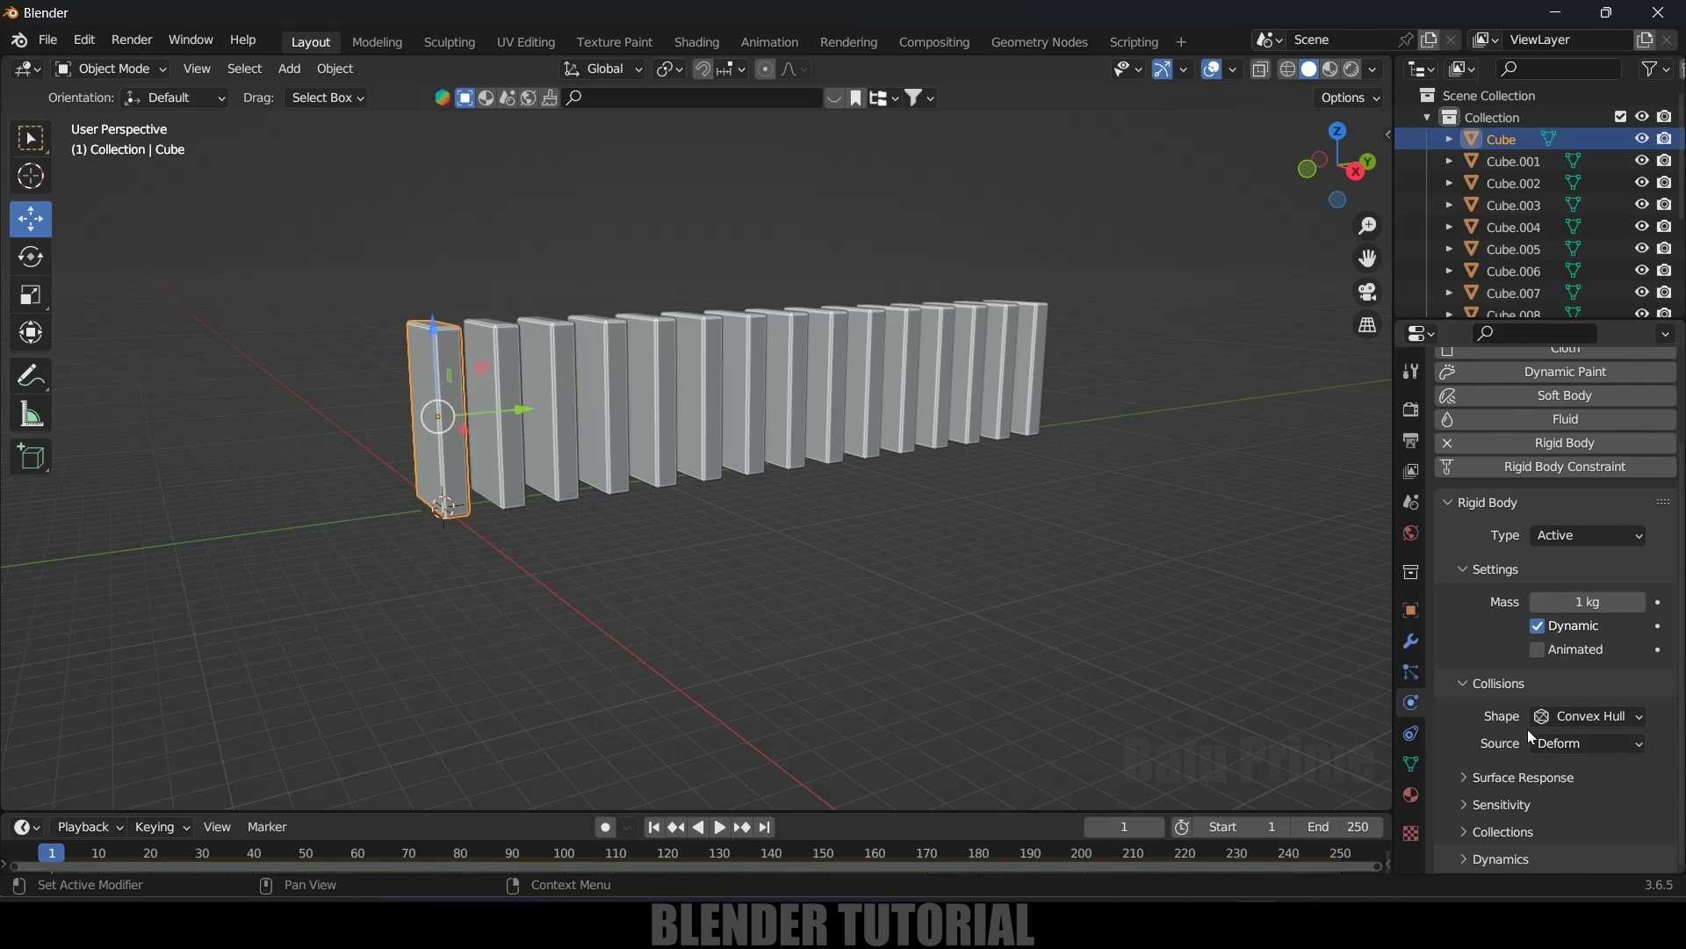
click(1568, 715)
click(1525, 690)
scroll(723, 557, up, 2)
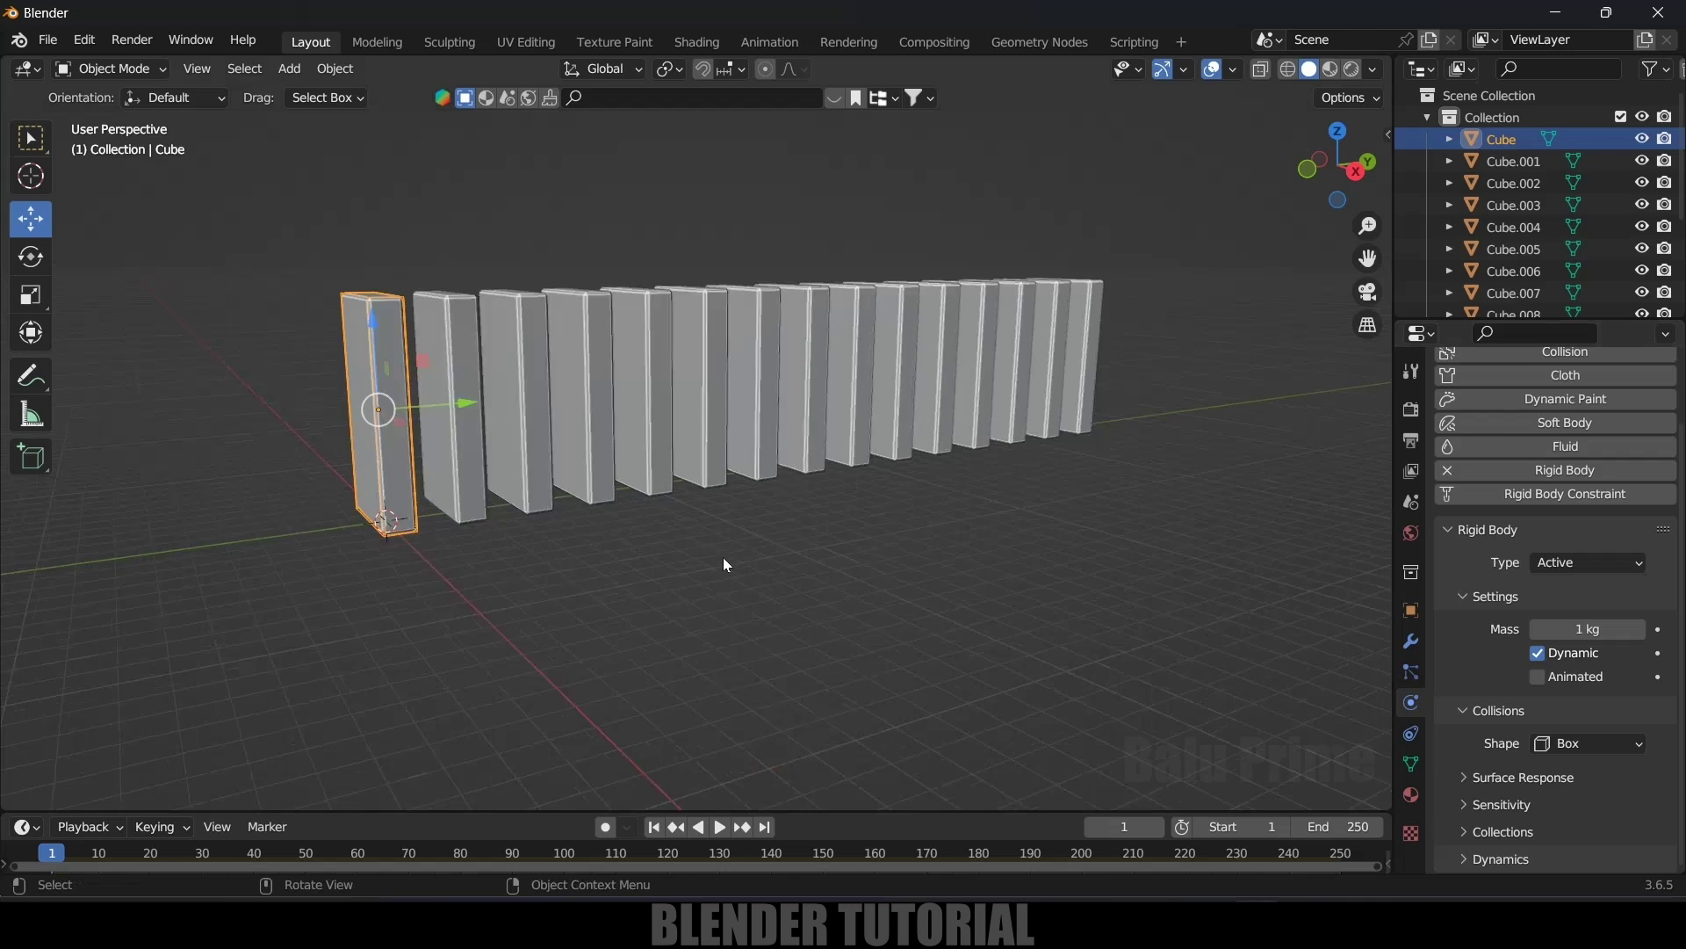
scroll(724, 557, up, 2)
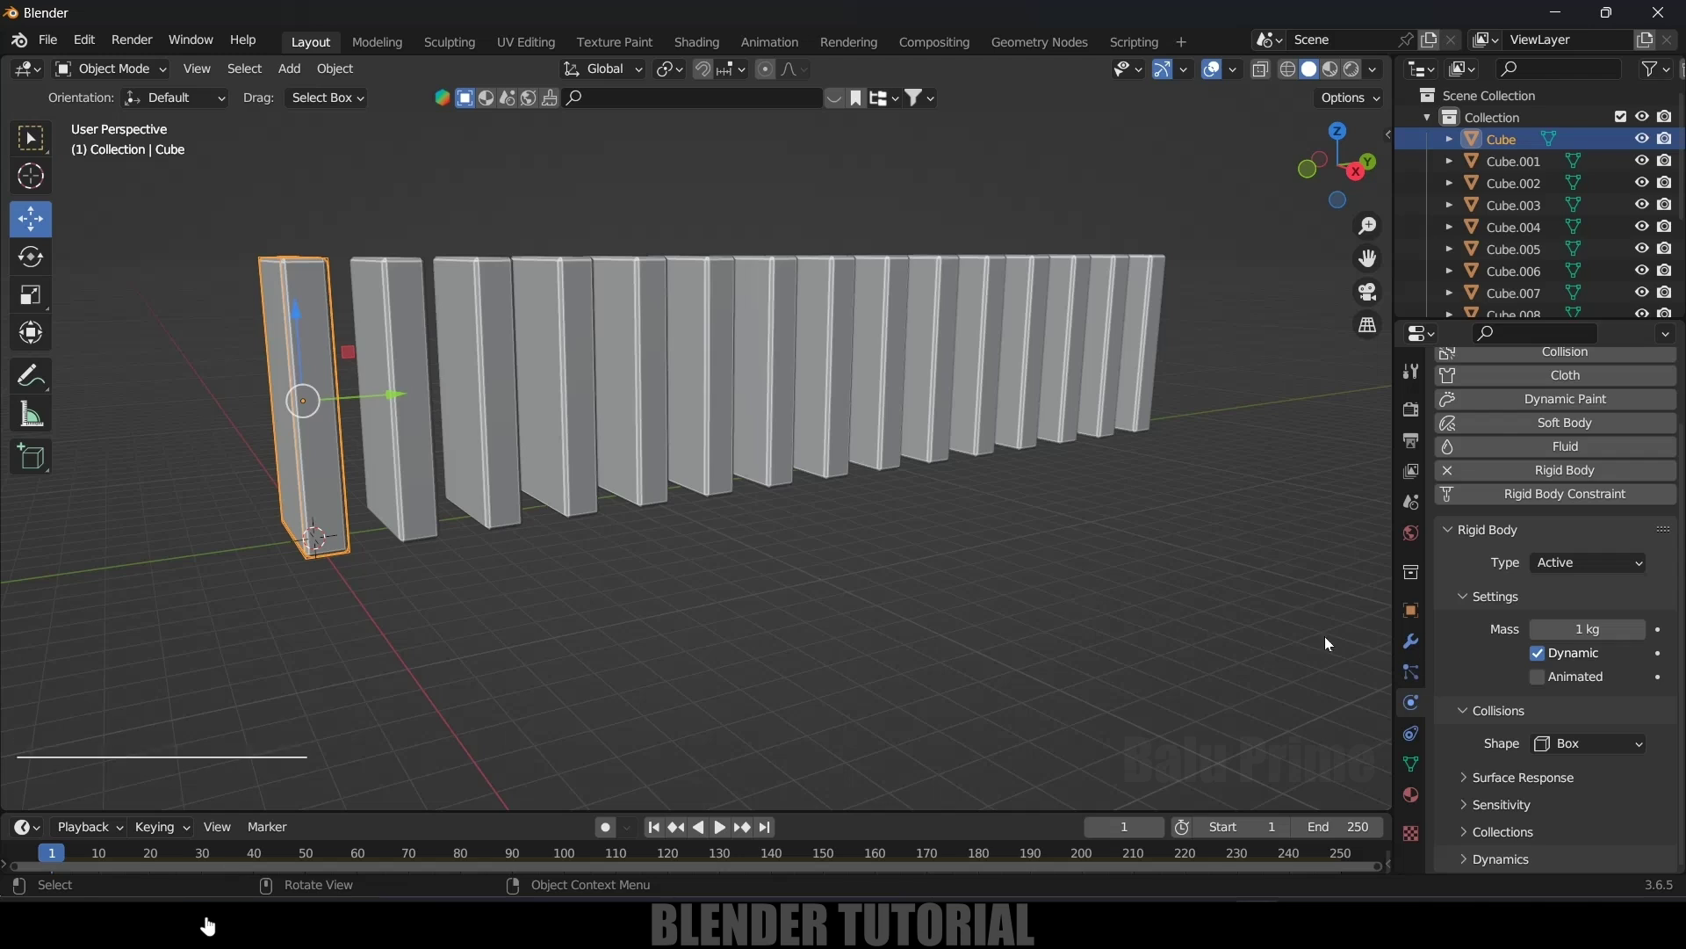
click(1579, 740)
- Test-play the first domino's fall, then rewind the timeline to frame 1
key(space)
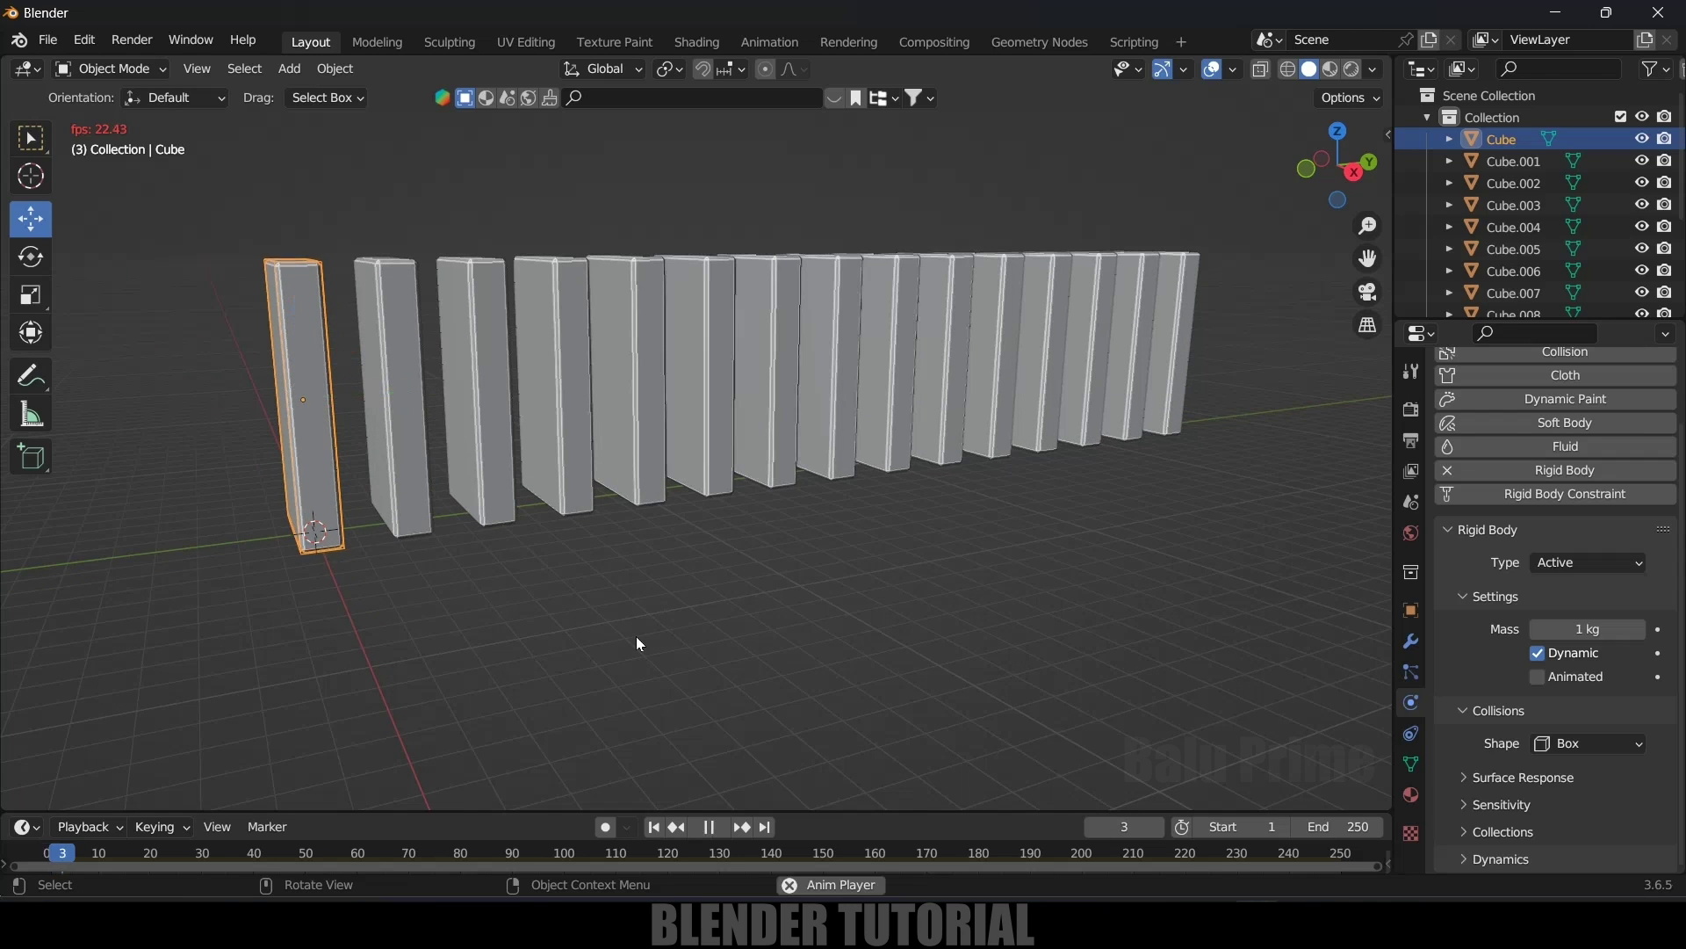
key(space)
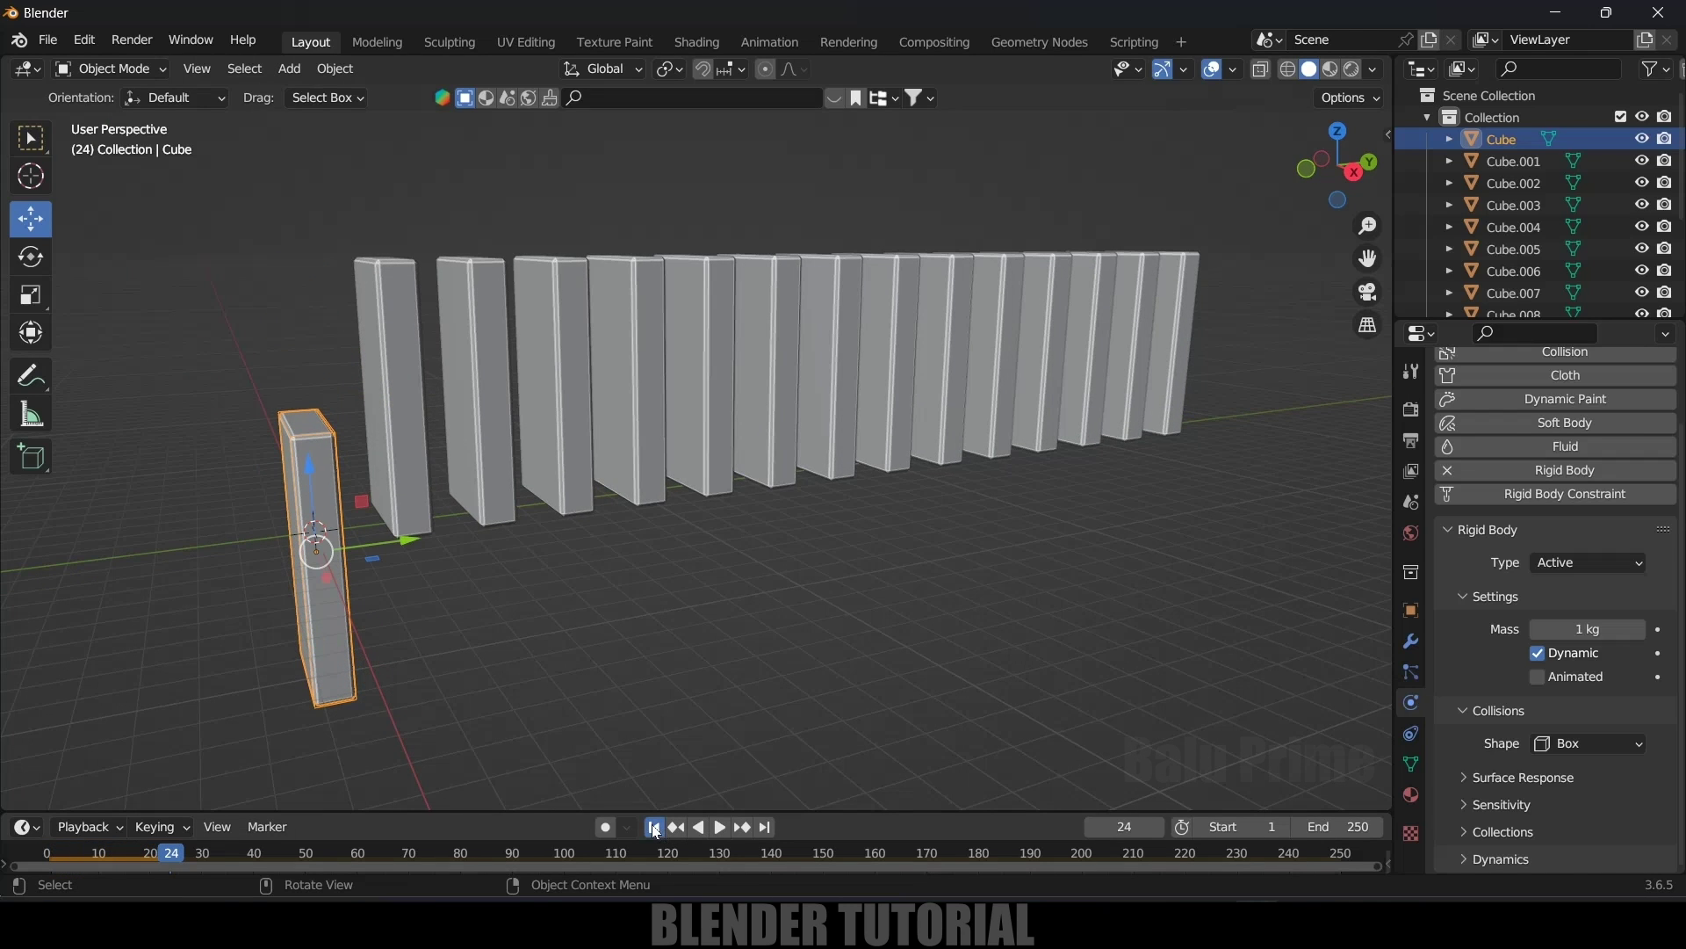
click(655, 828)
middle_drag(704, 693, 668, 635)
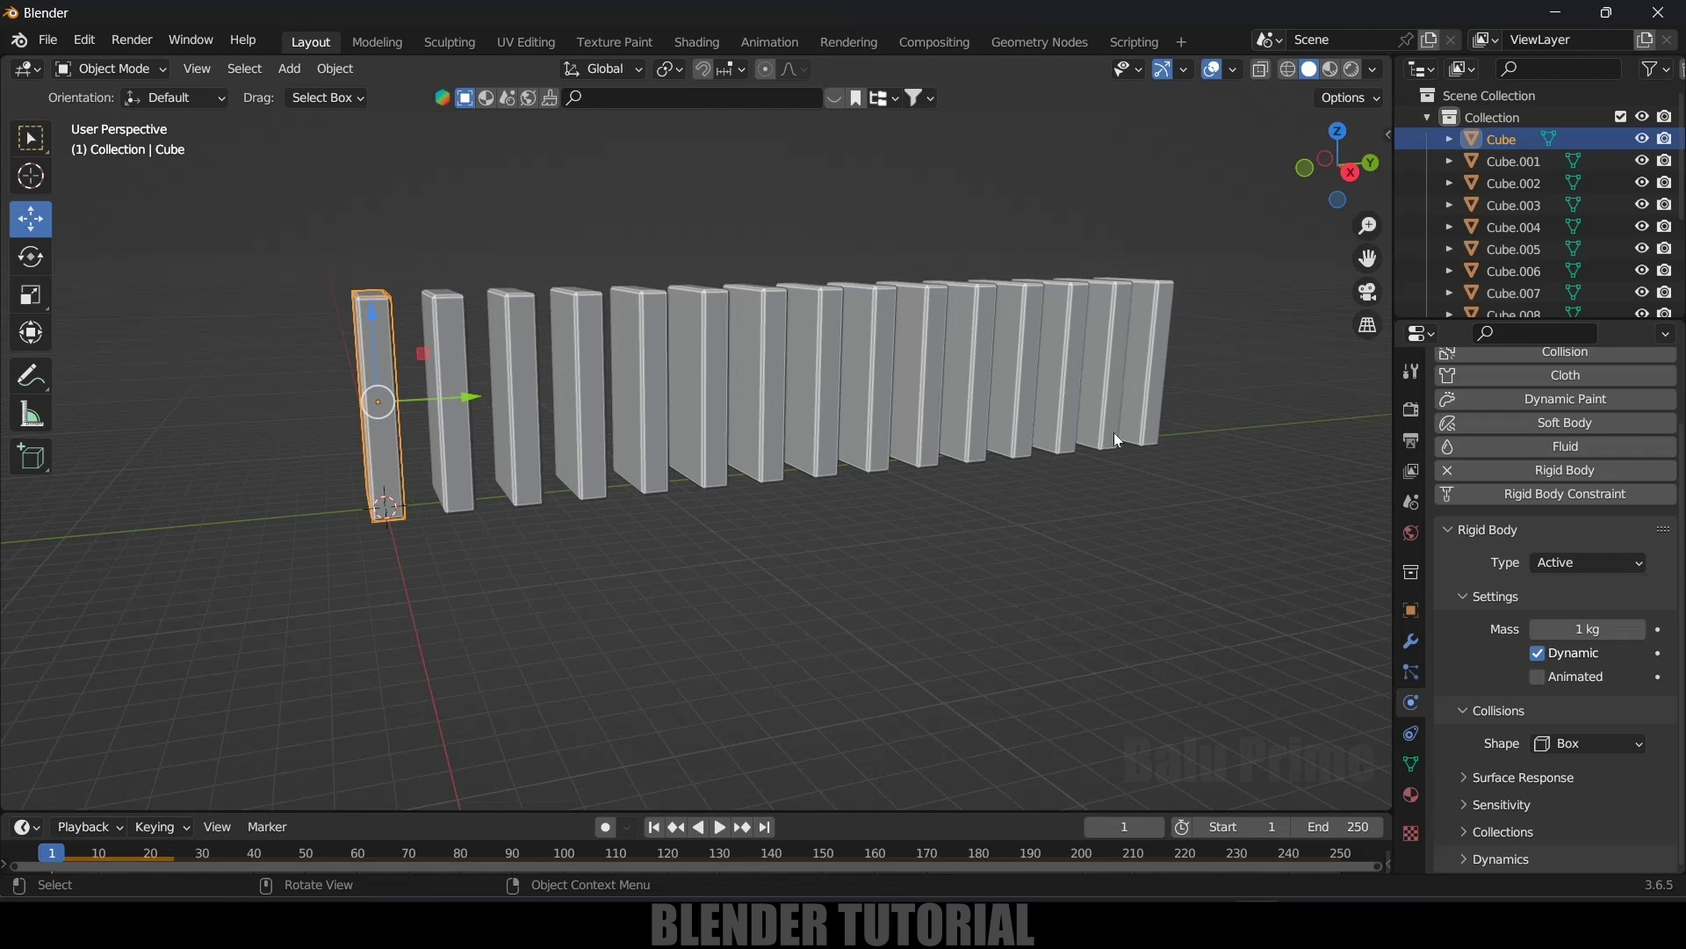
scroll(1112, 436, down, 2)
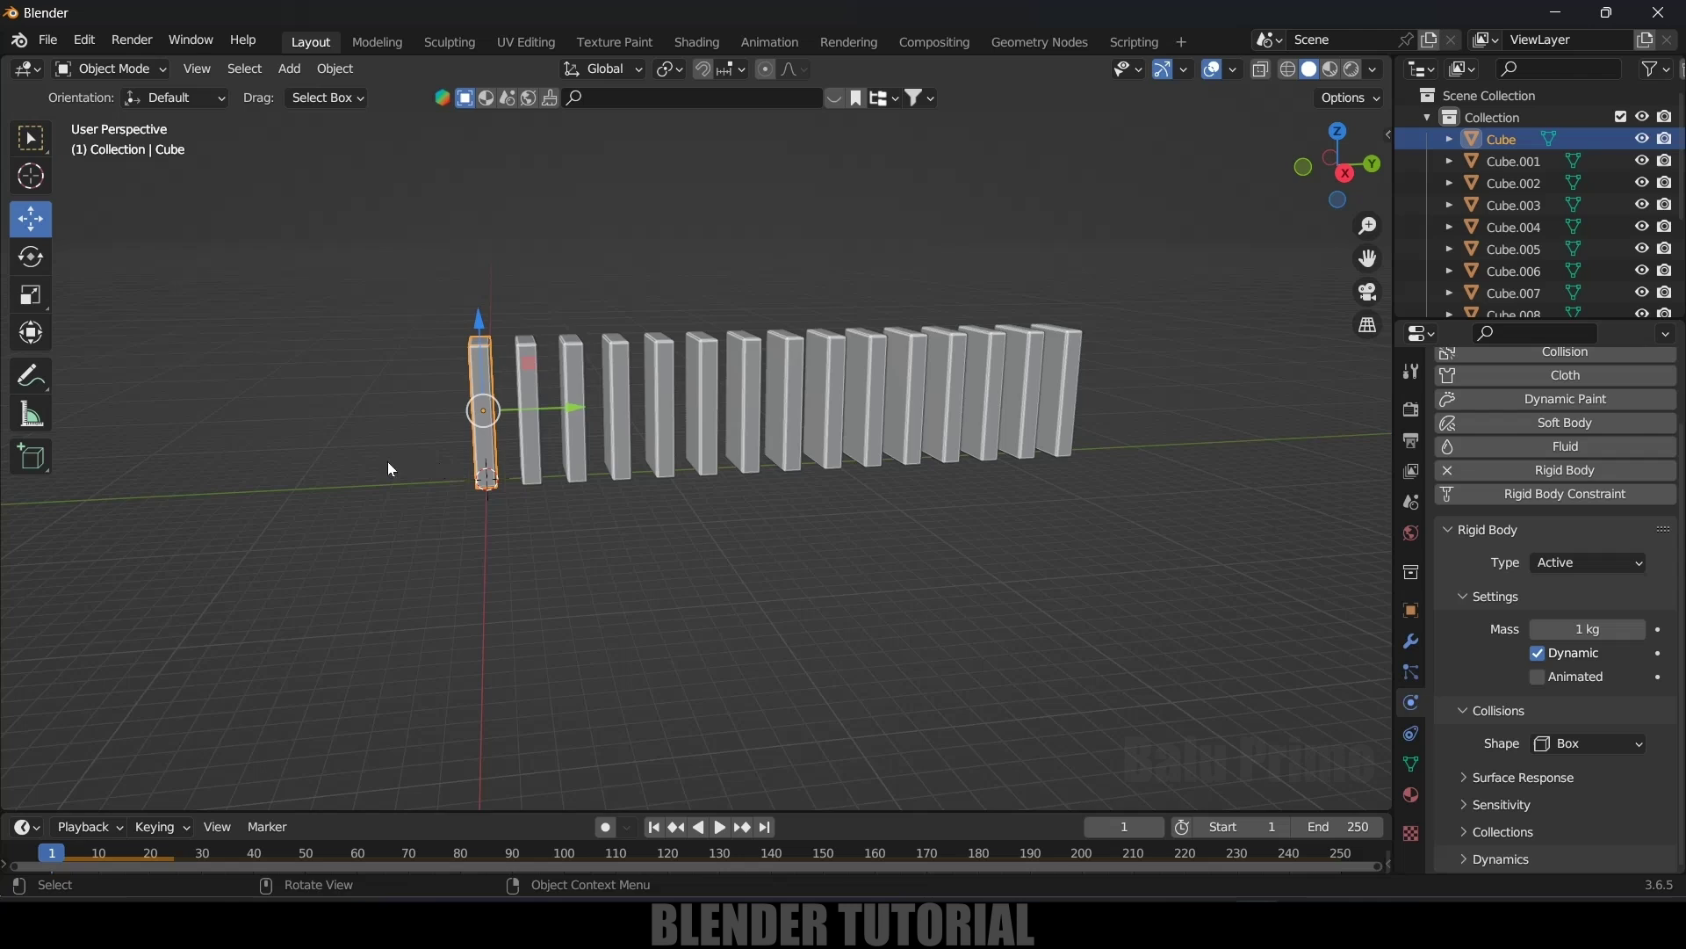
middle_drag(388, 461, 471, 464)
middle_drag(677, 572, 467, 357)
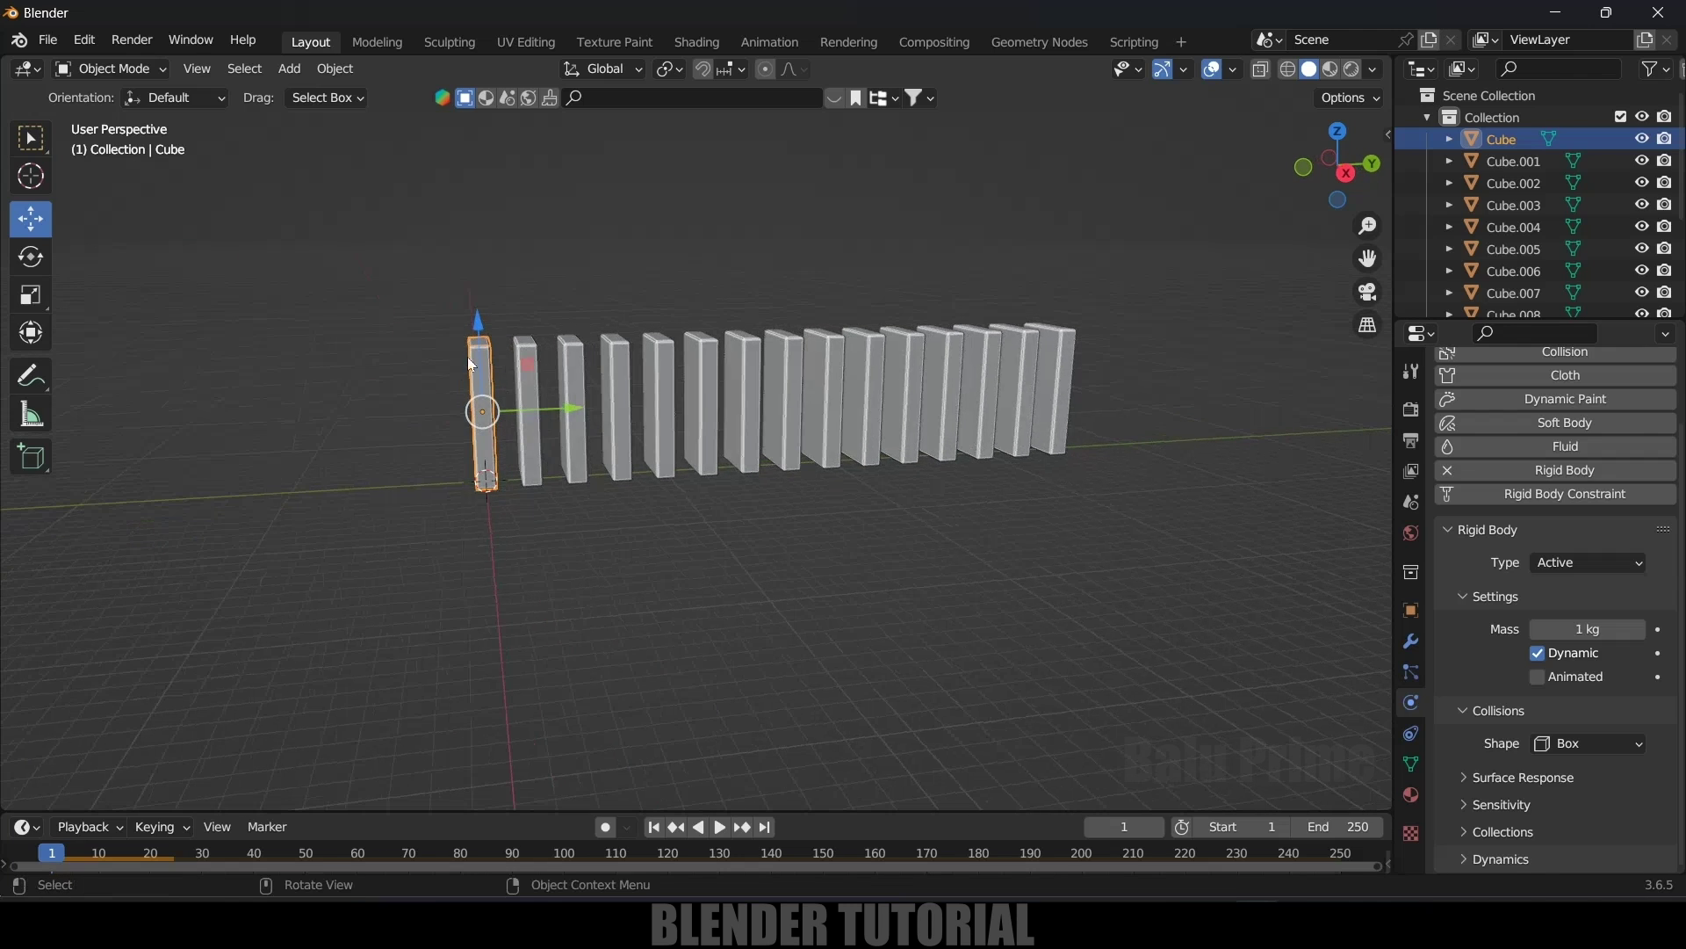
- Box-select all dominoes, Copy from Active rigid body settings, and play the simulation
drag(235, 282, 1136, 395)
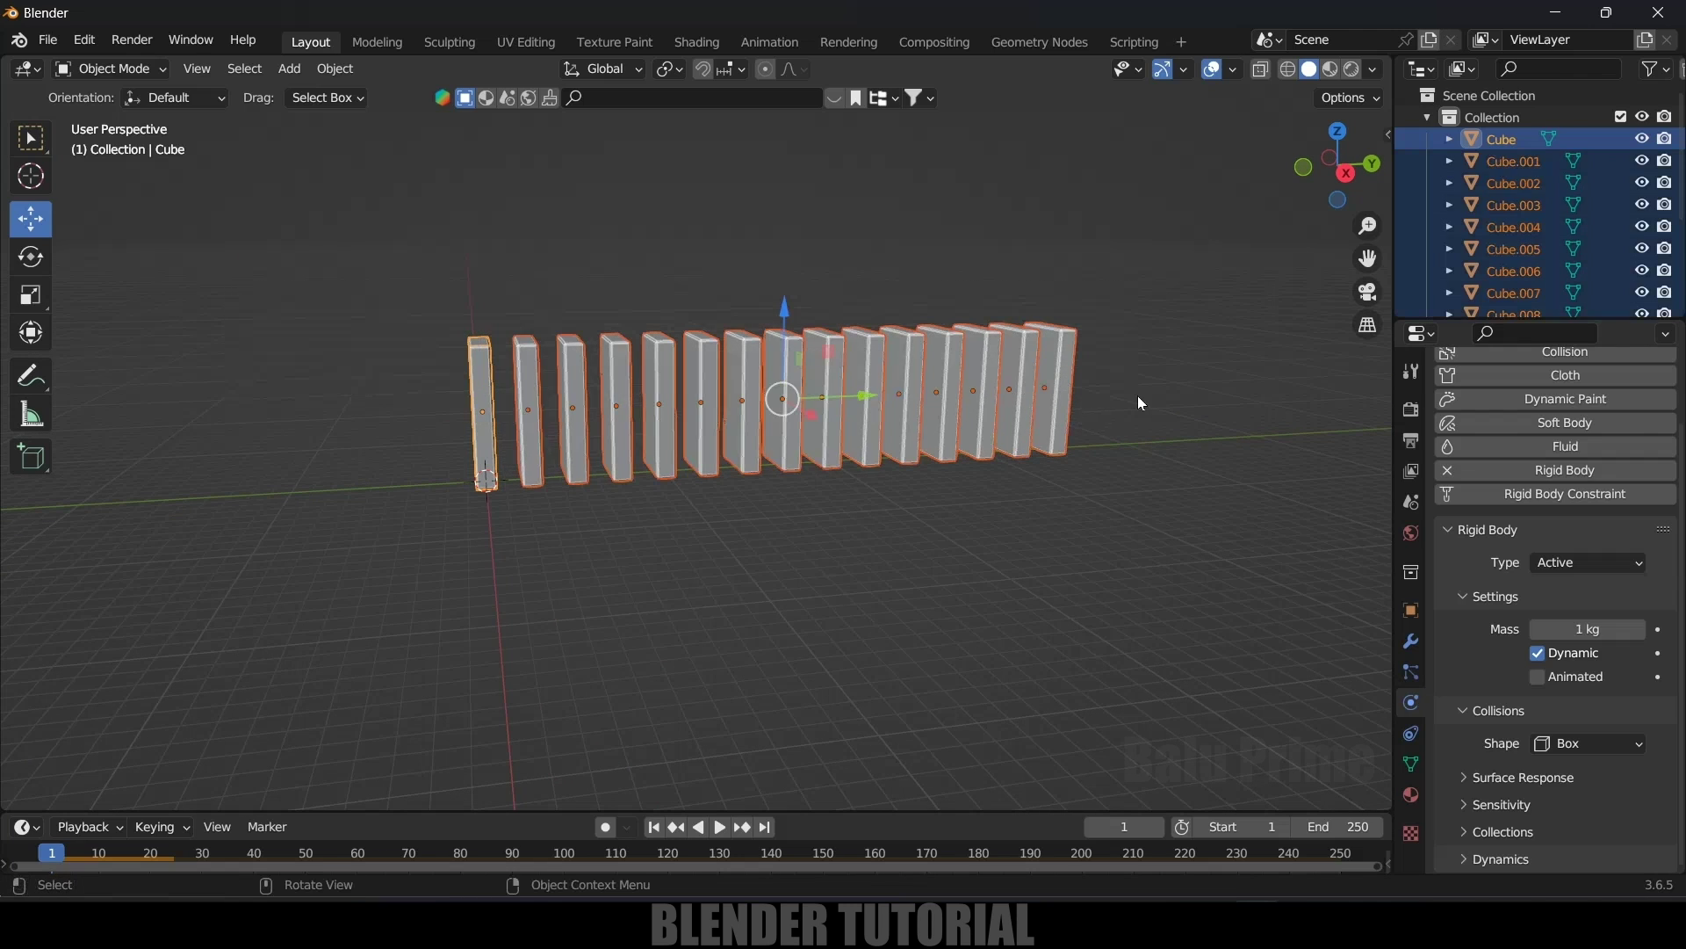
click(336, 70)
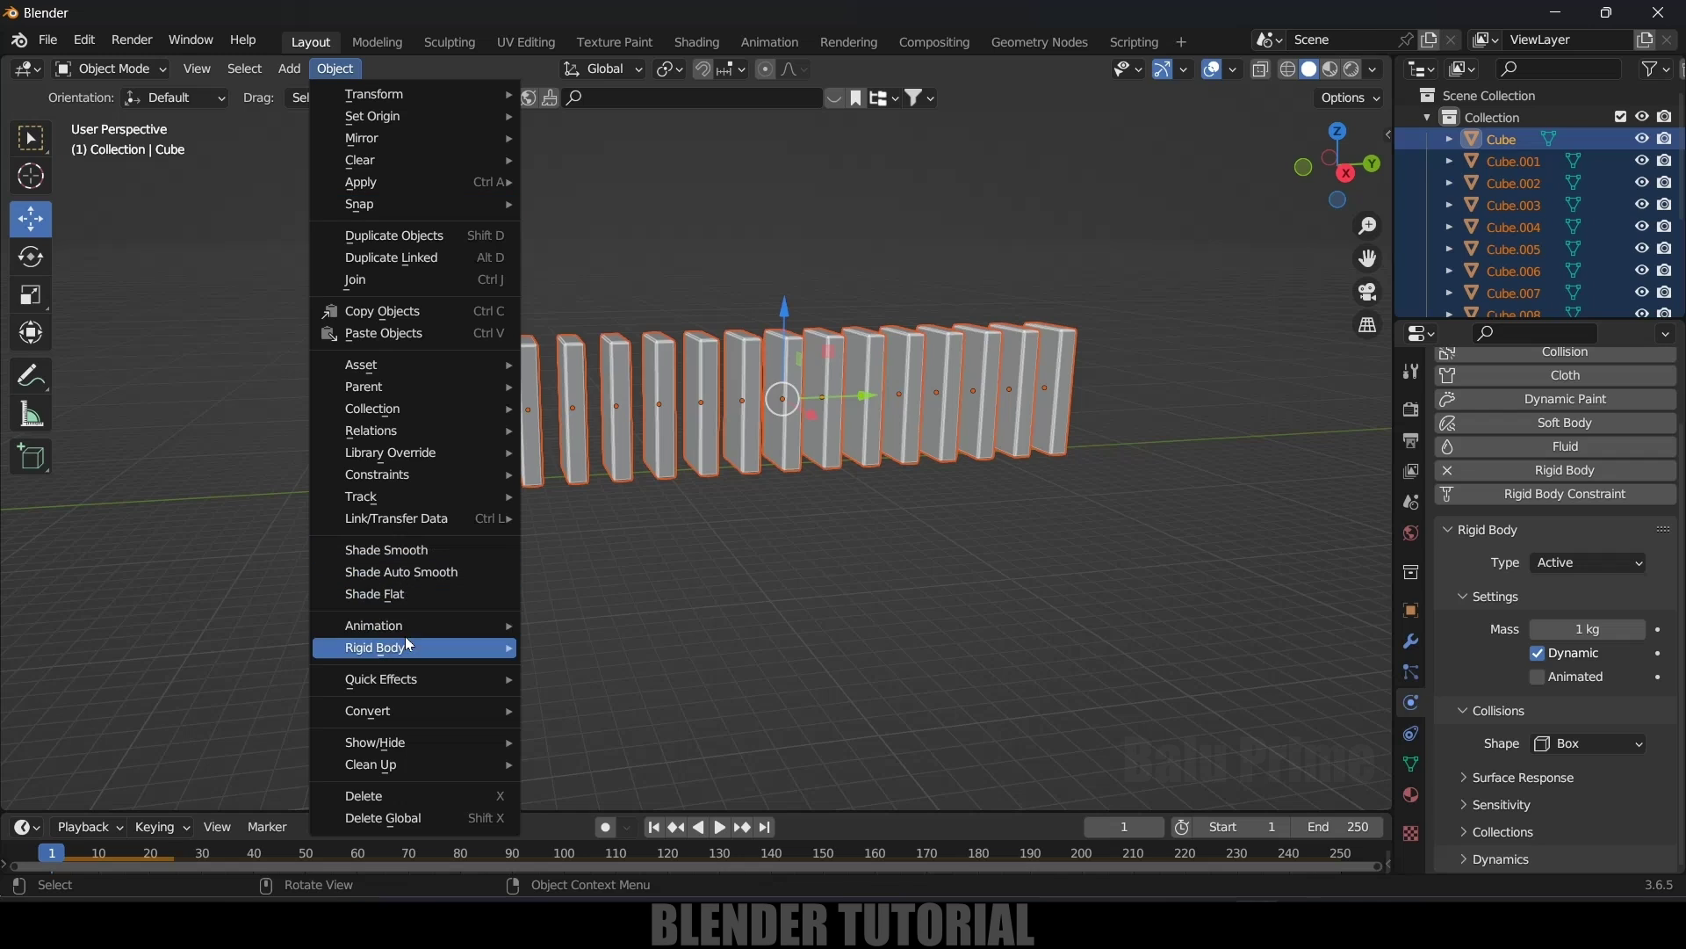
mouse_move(421, 657)
click(606, 573)
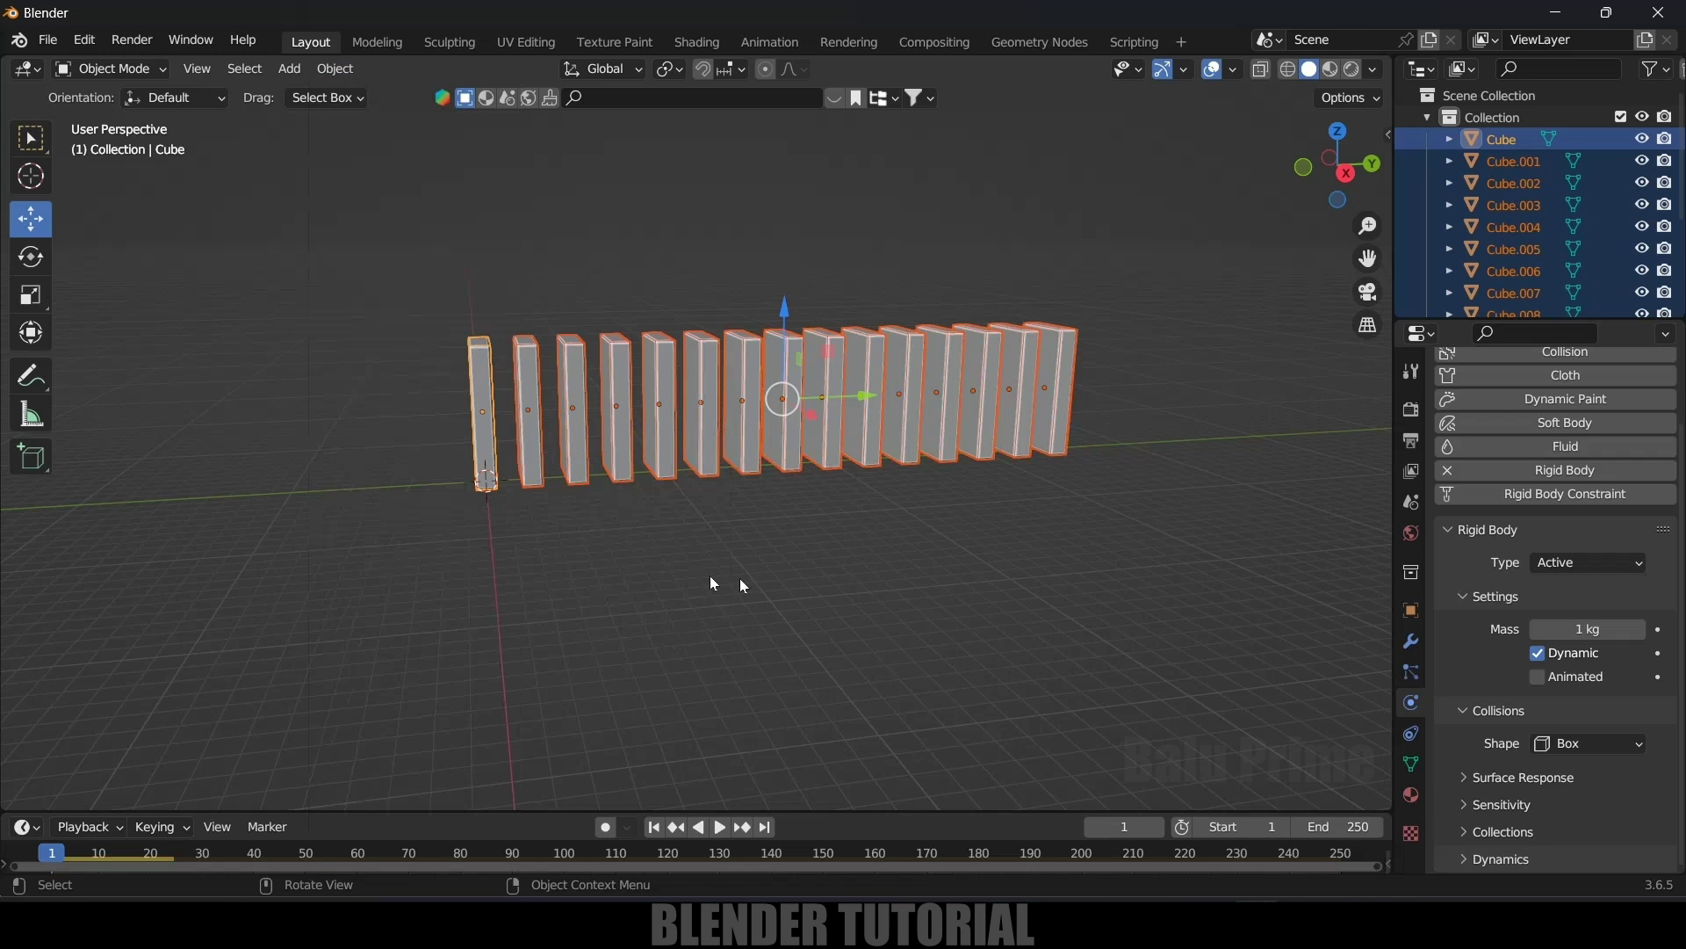
click(887, 595)
key(space)
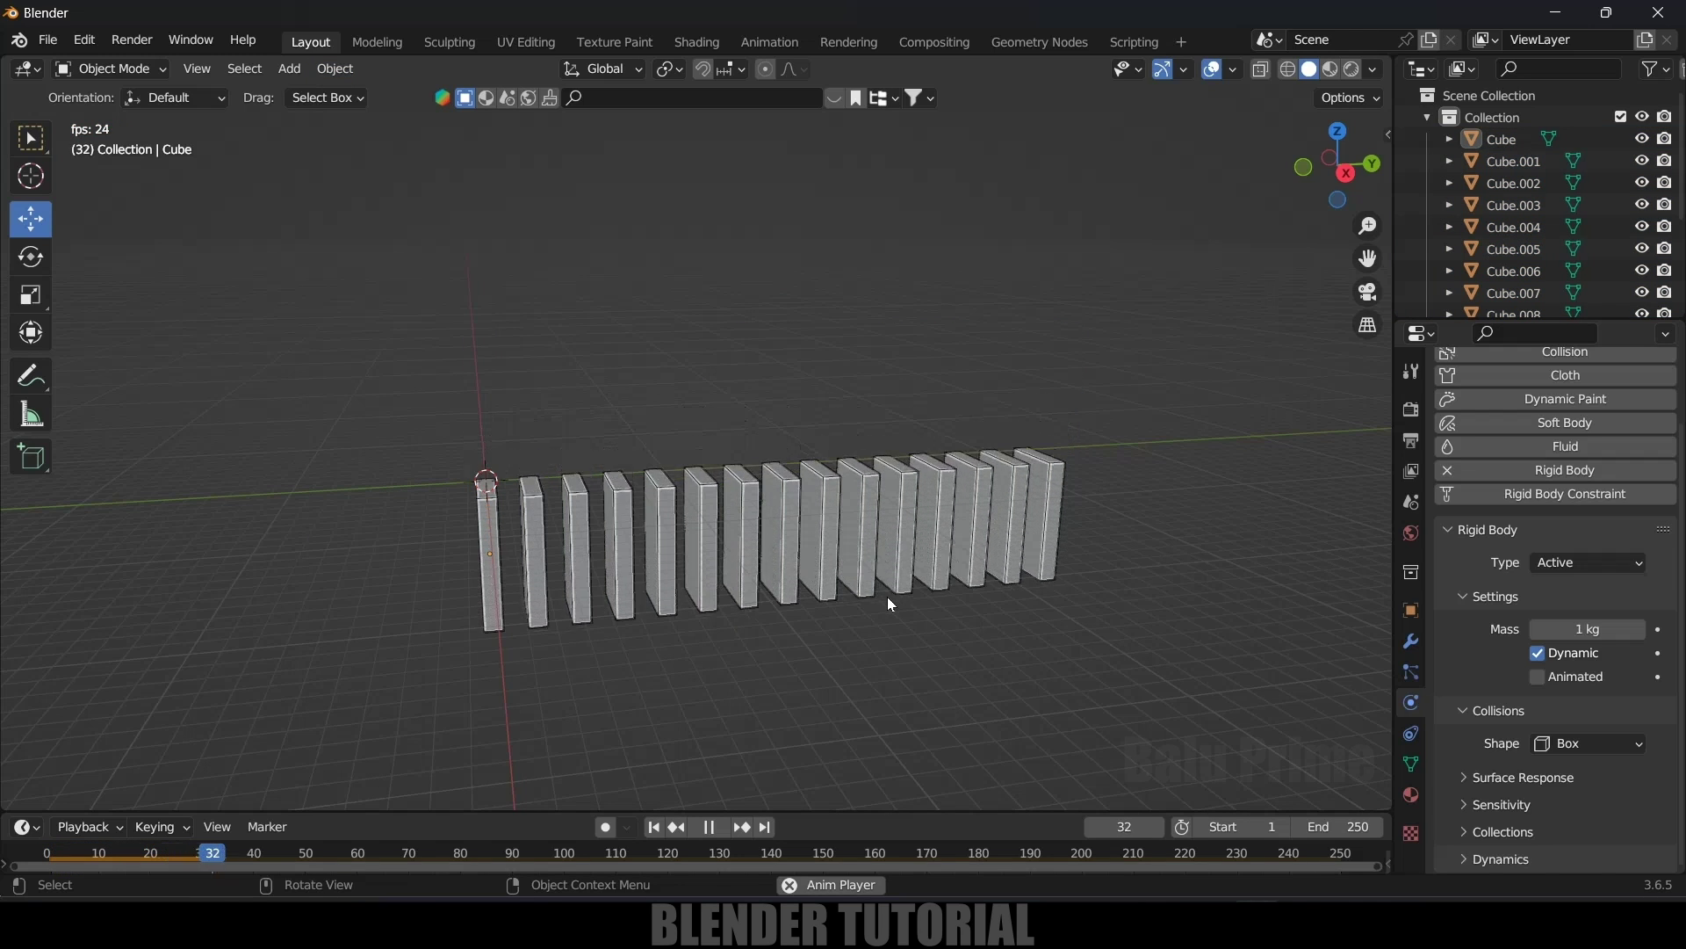
- Add a plane, scale it up about 16.8 times, and stretch it along Y
click(655, 829)
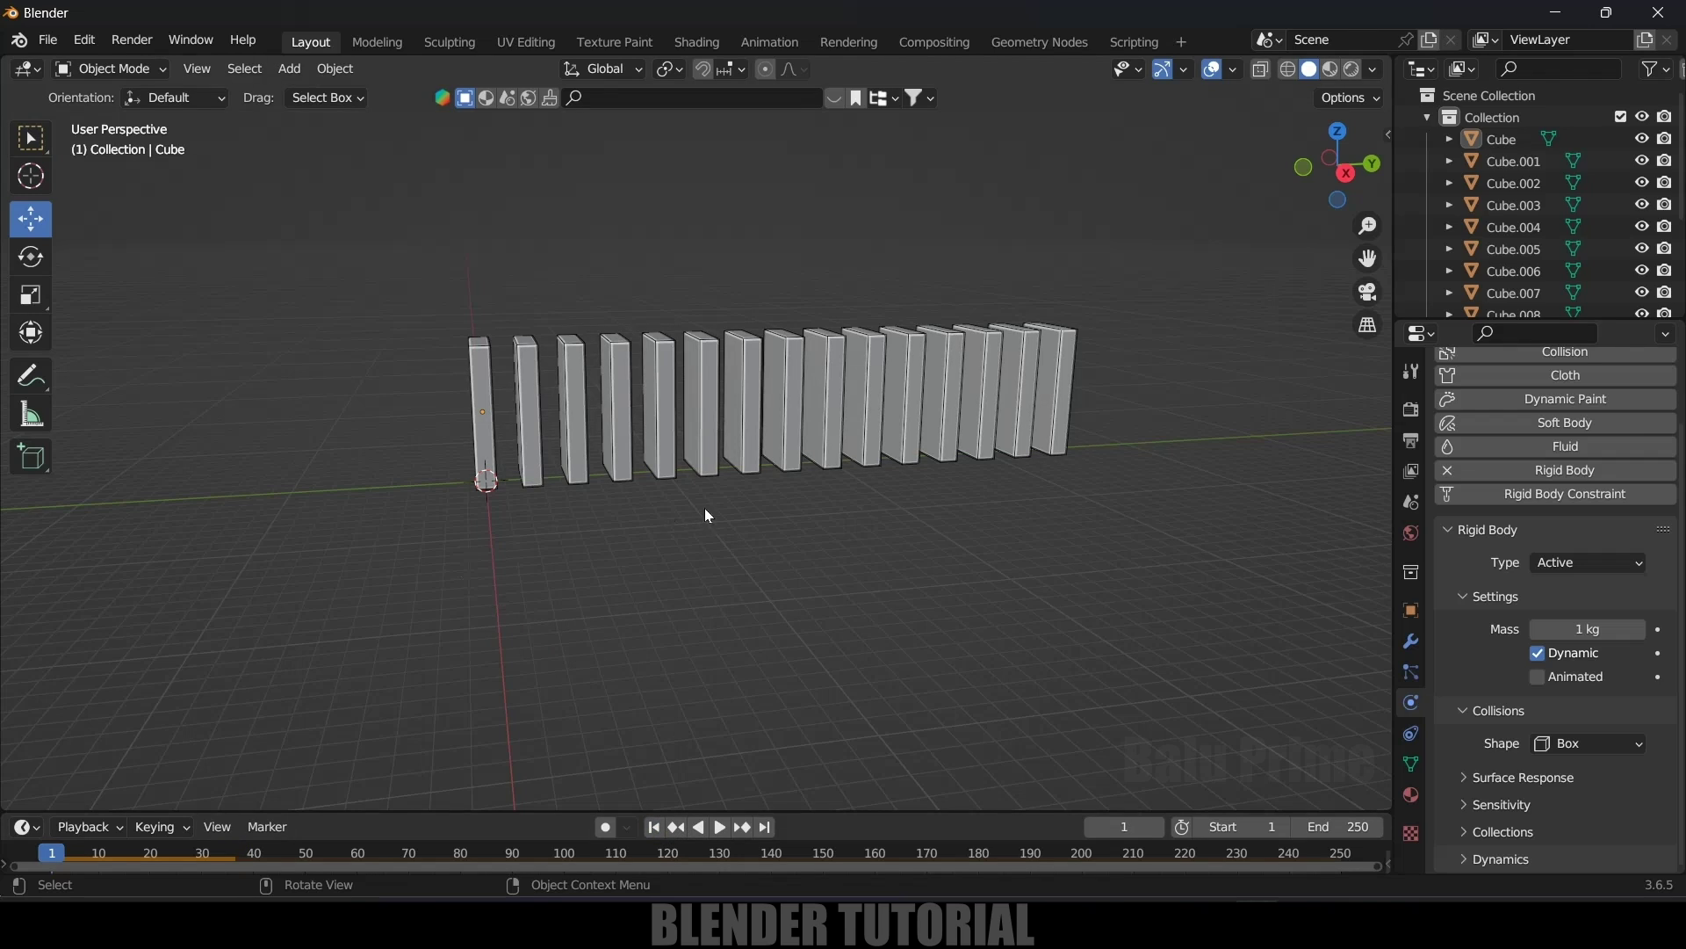
click(290, 68)
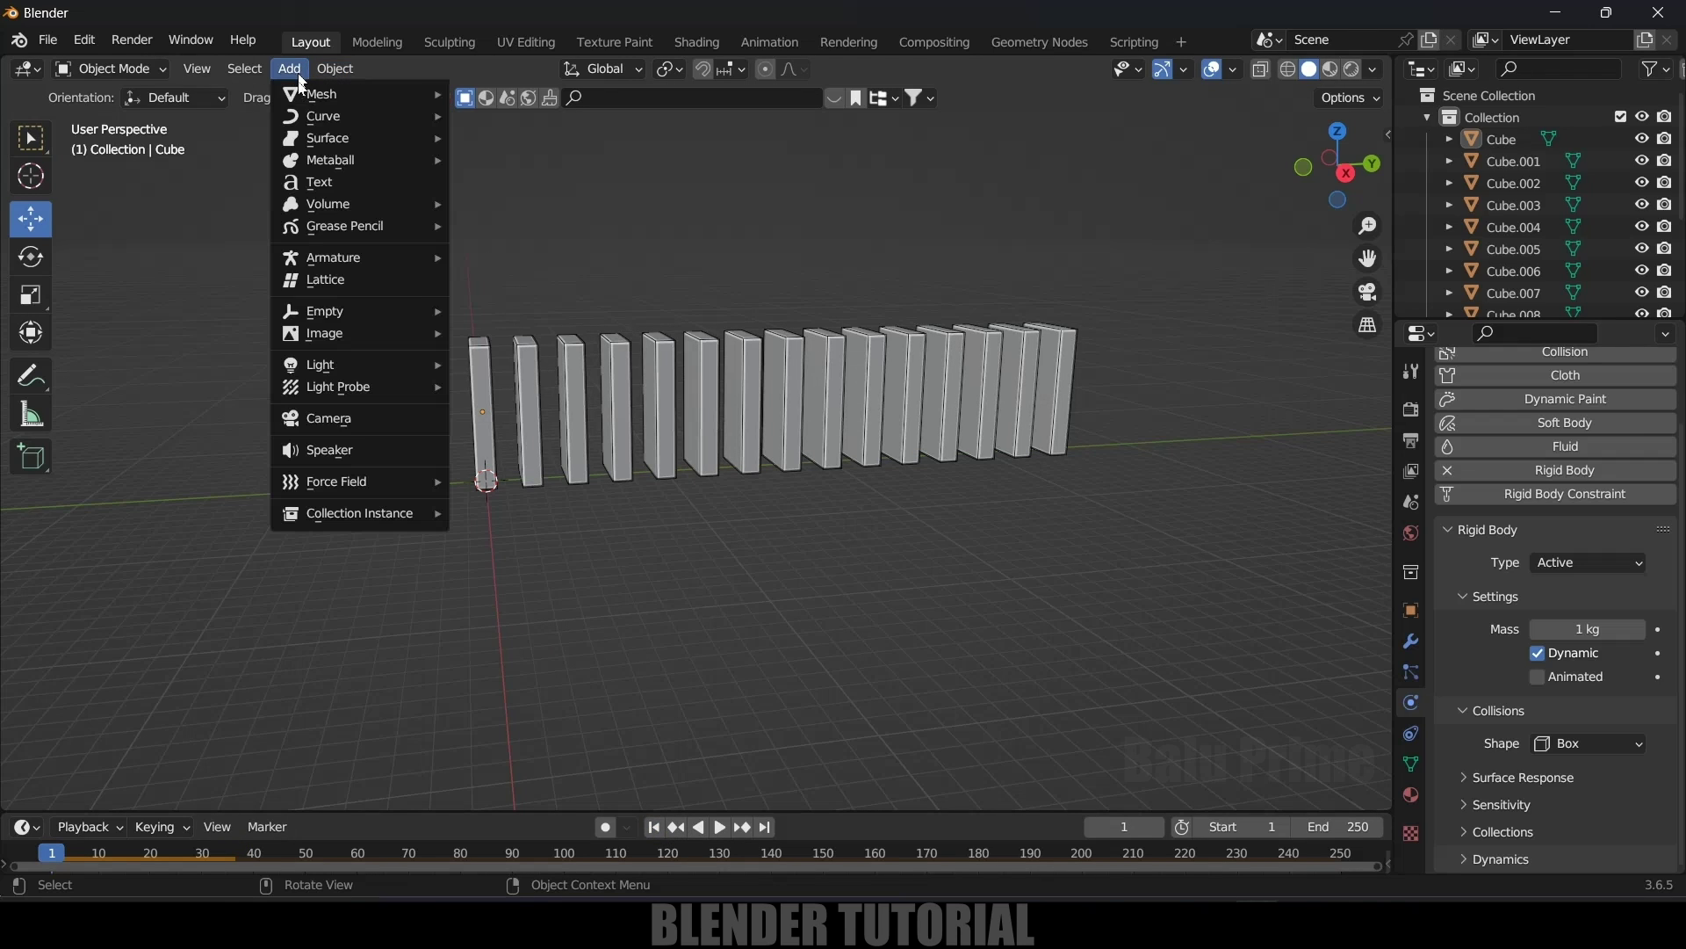
mouse_move(325, 92)
click(524, 99)
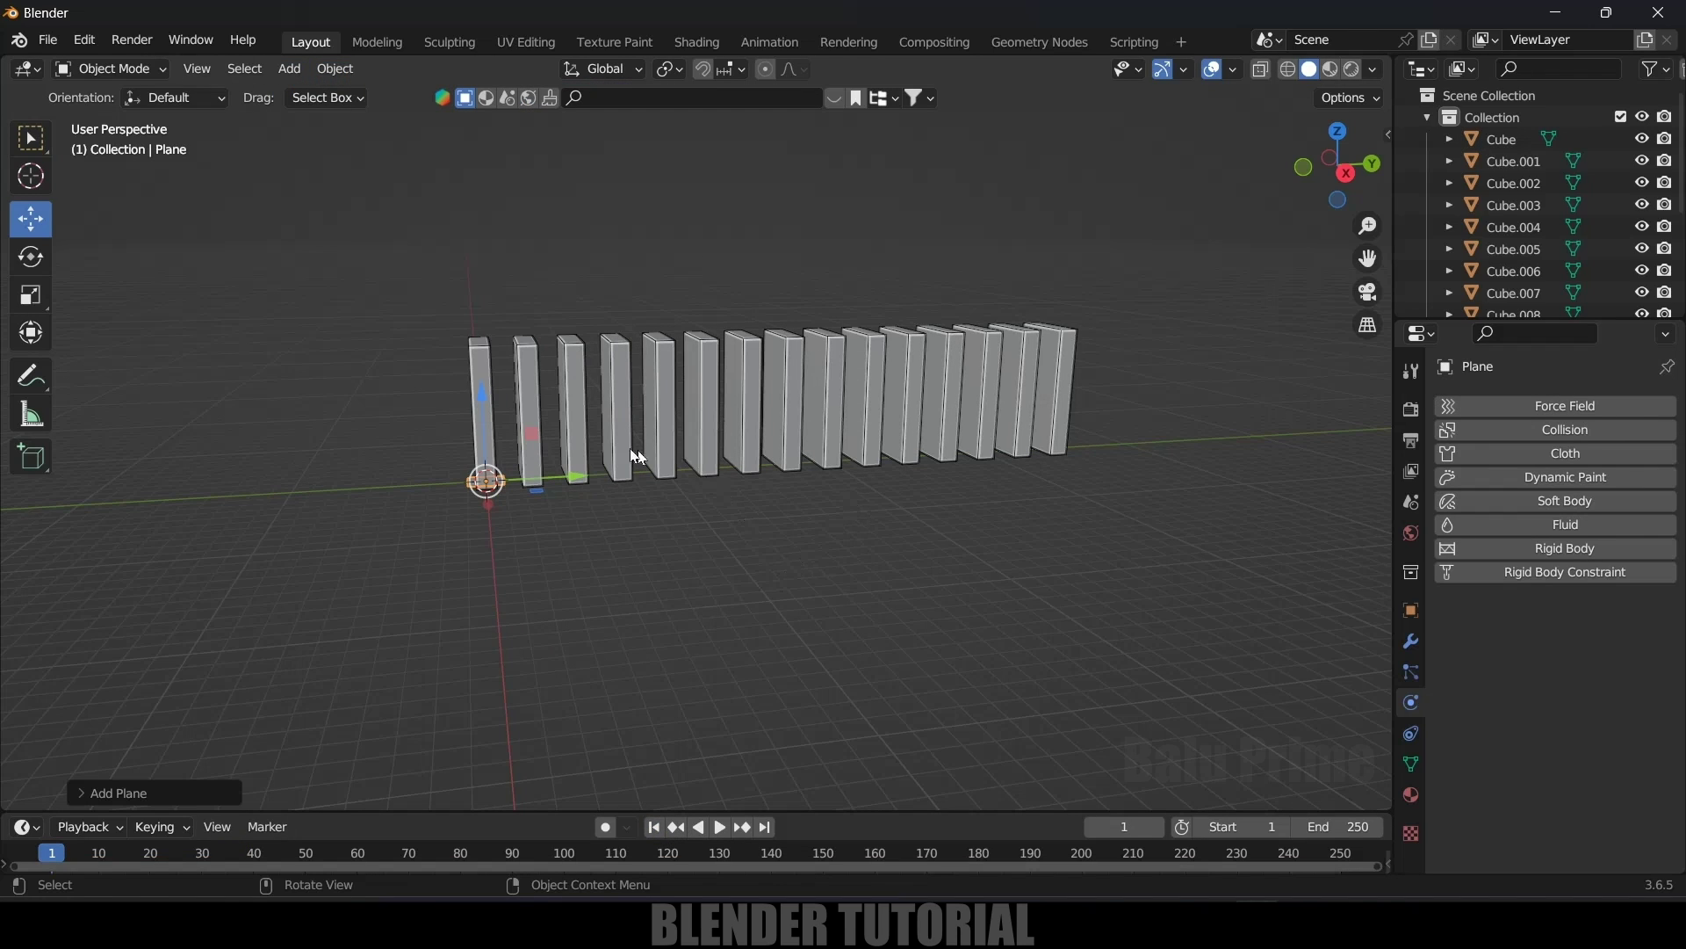
key(s)
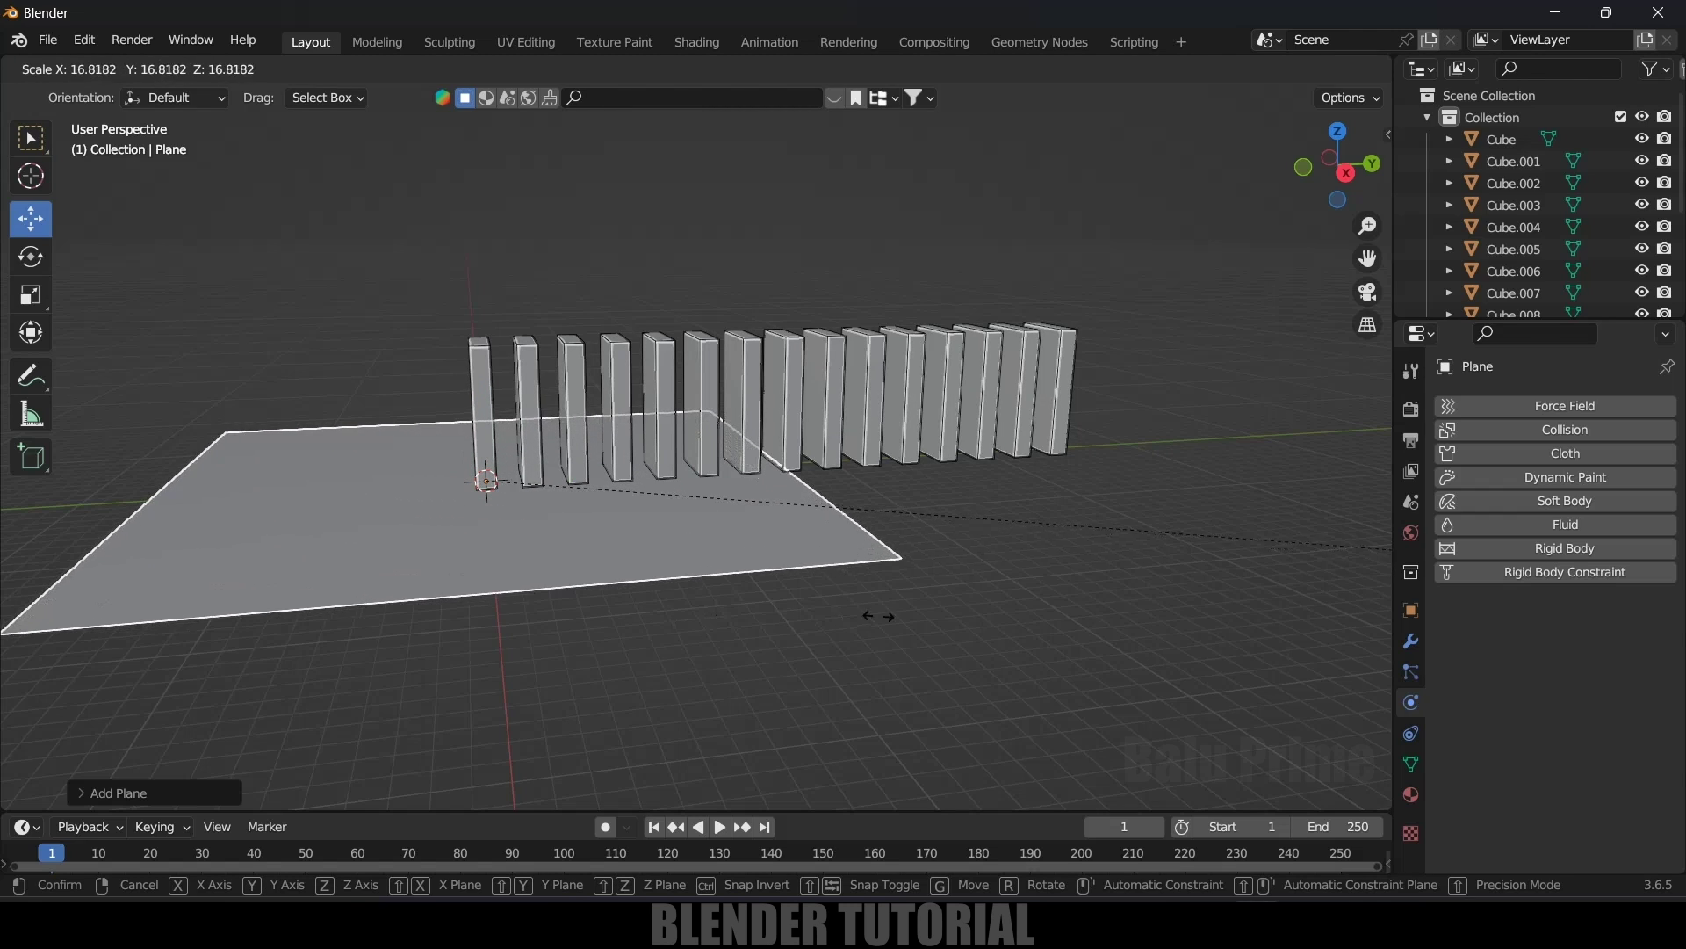
click(1024, 630)
key(s)
key(y)
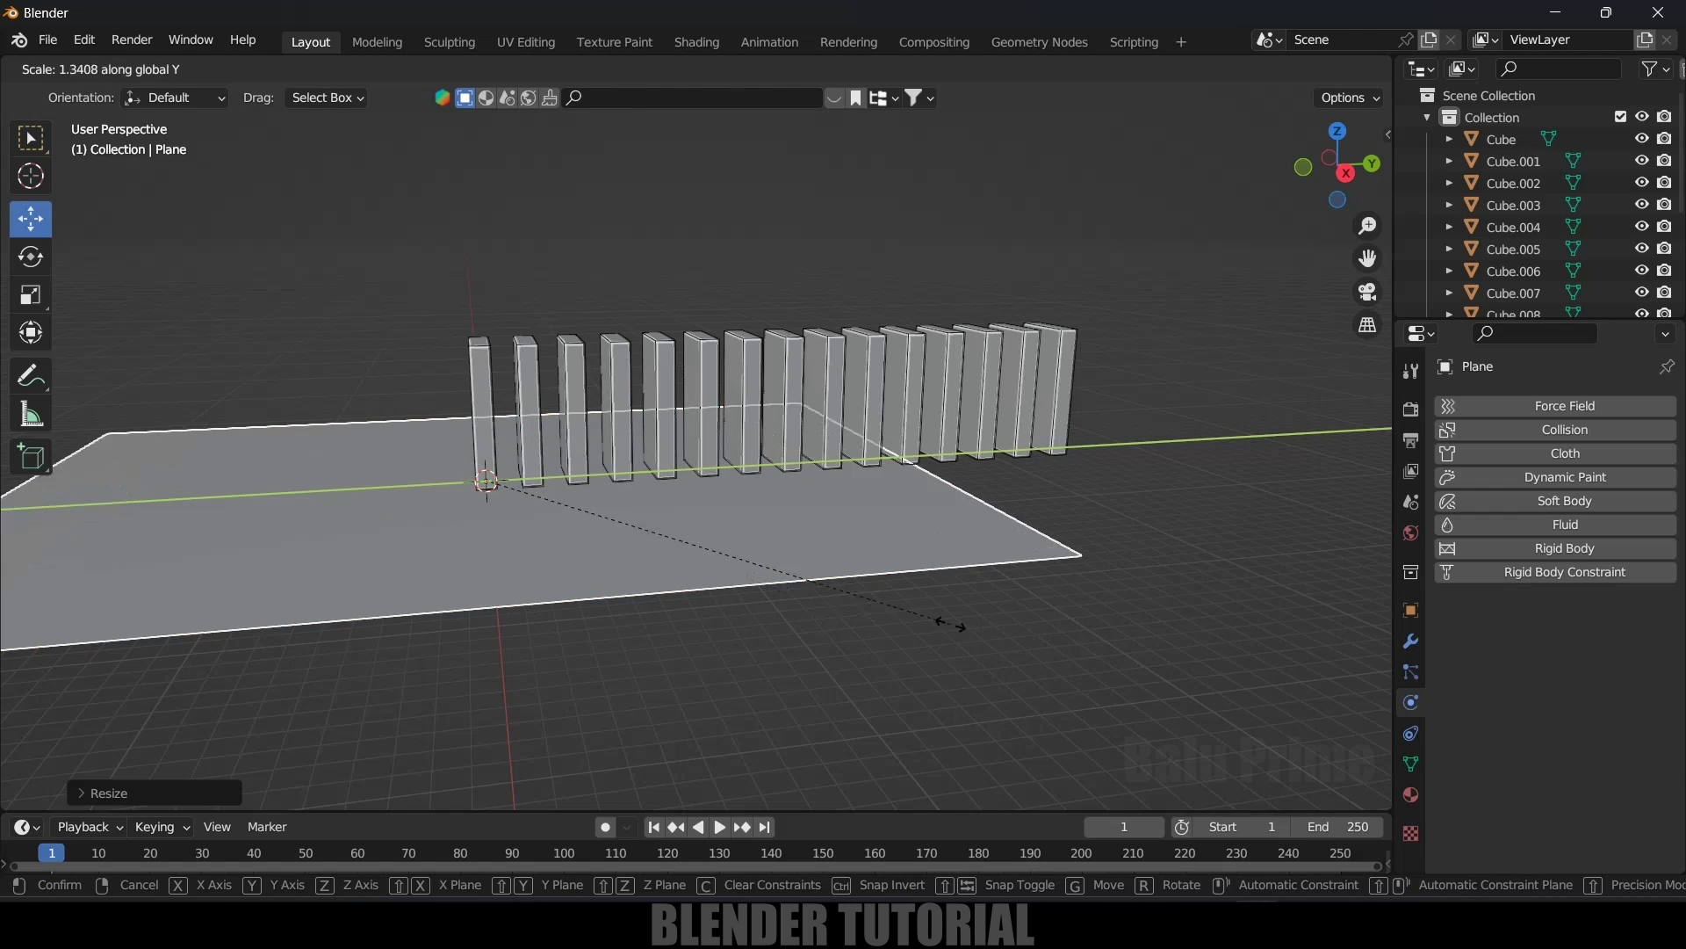
click(66, 629)
- From the front view, move the plane down beneath the domino row
key(KP_1)
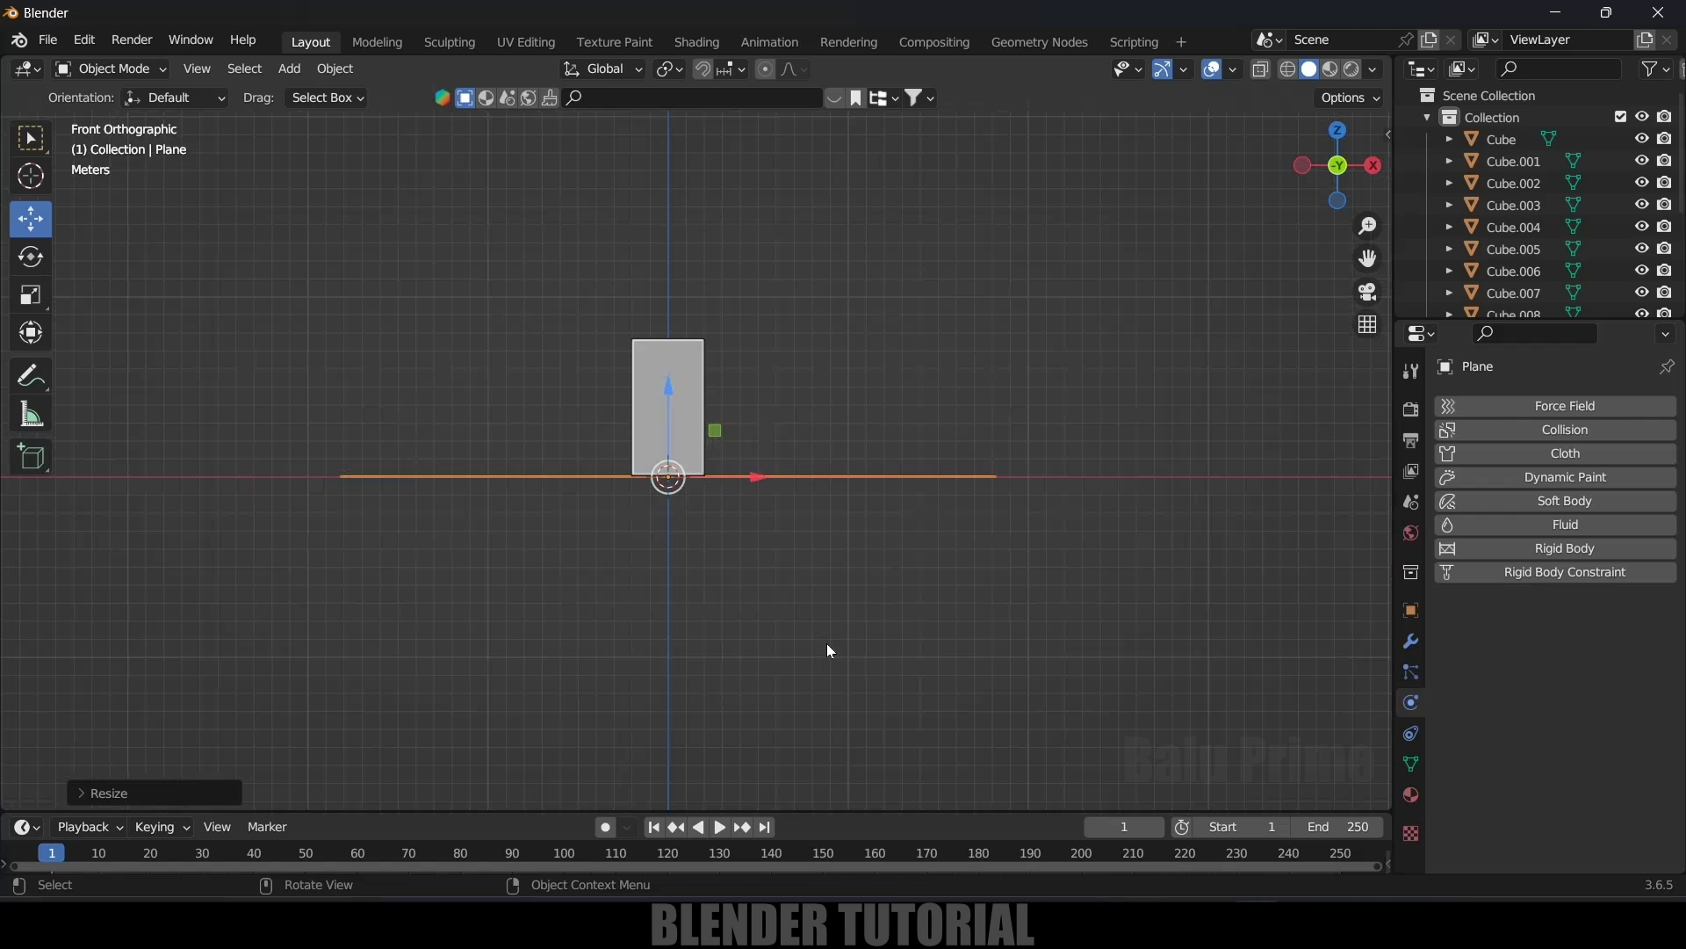
scroll(826, 643, up, 4)
key(g)
click(580, 481)
middle_drag(580, 481, 715, 520)
scroll(717, 522, down, 5)
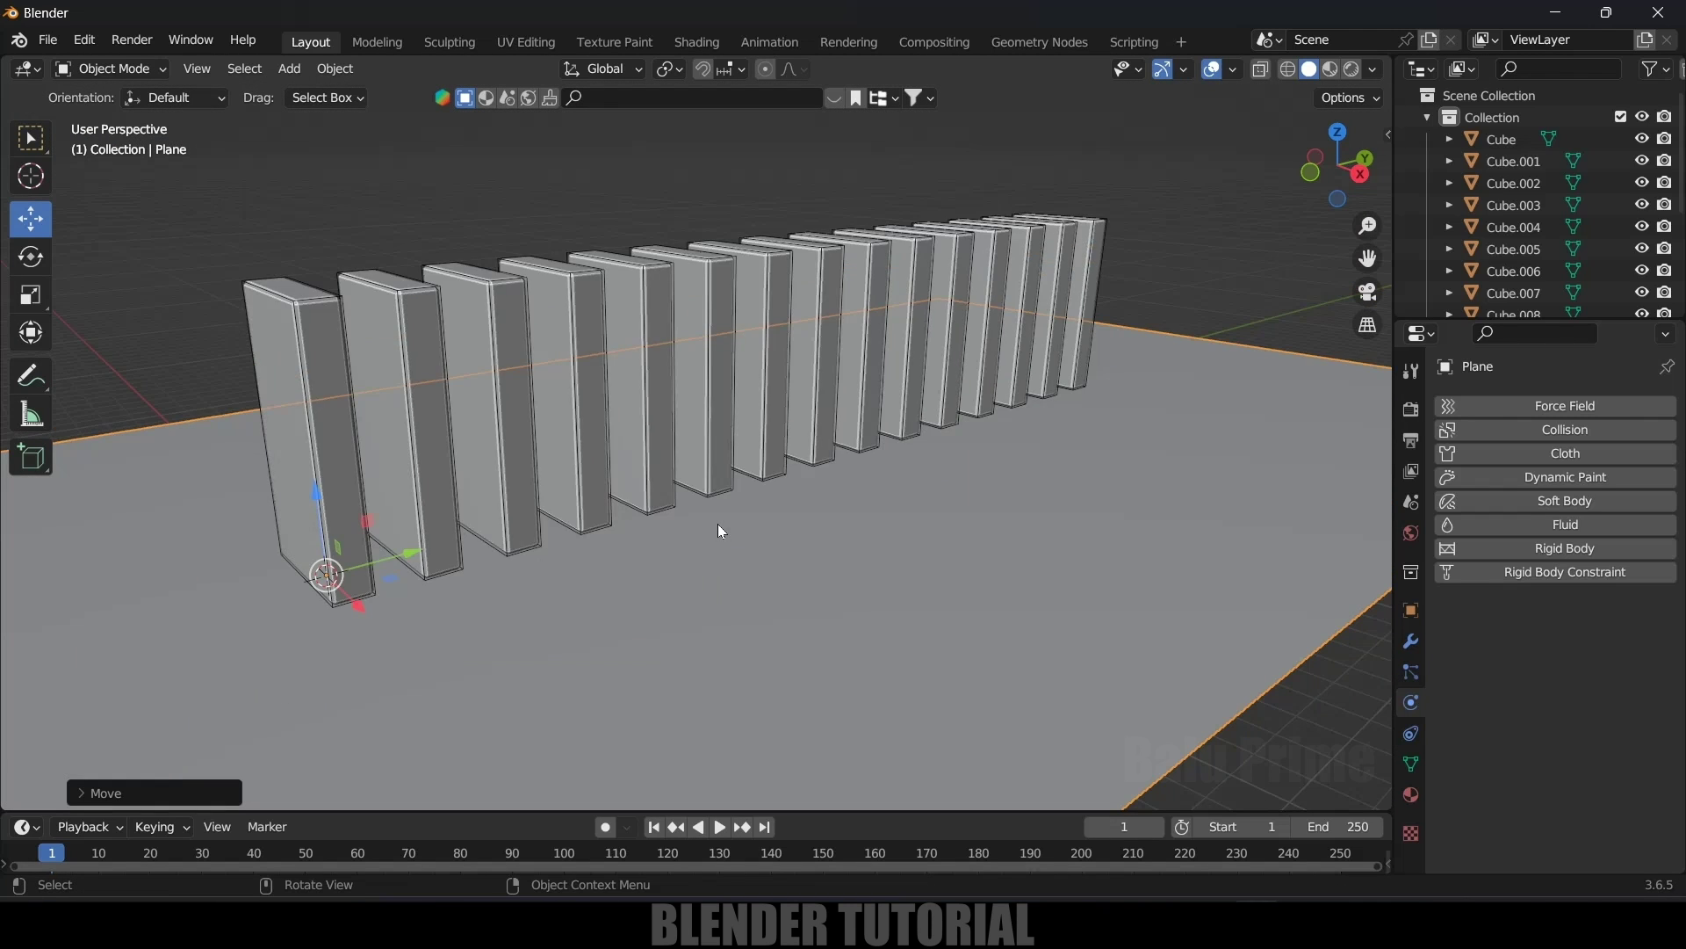
scroll(703, 529, up, 2)
scroll(707, 536, down, 1)
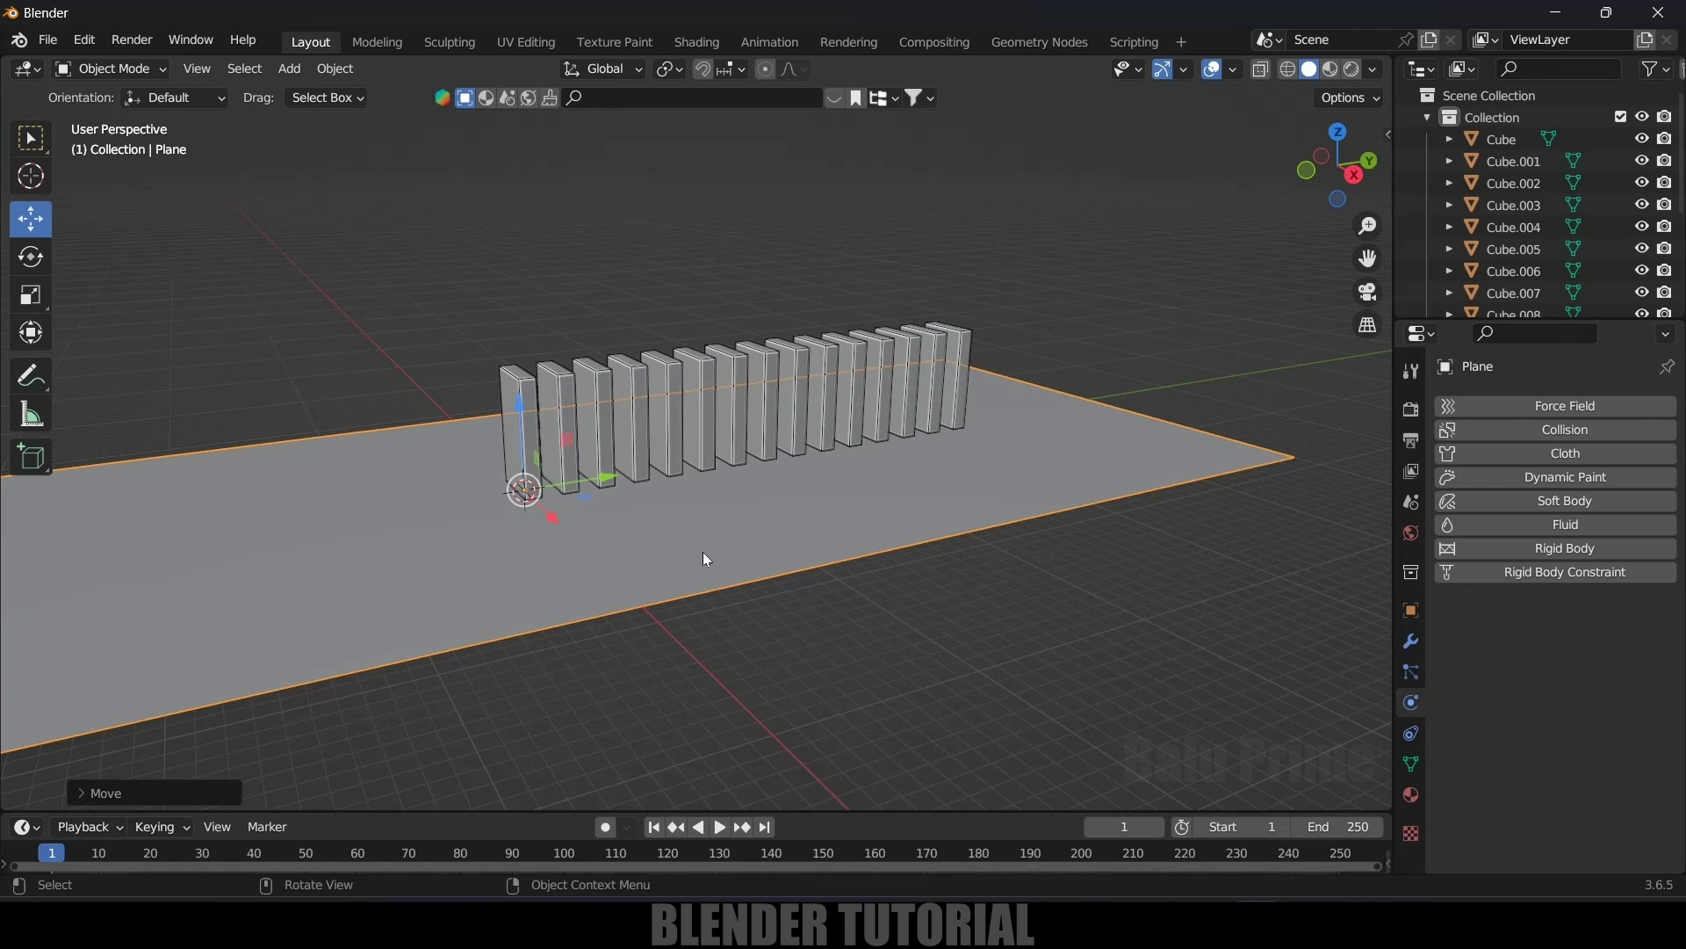
- Give the ground plane a Passive rigid body
click(864, 527)
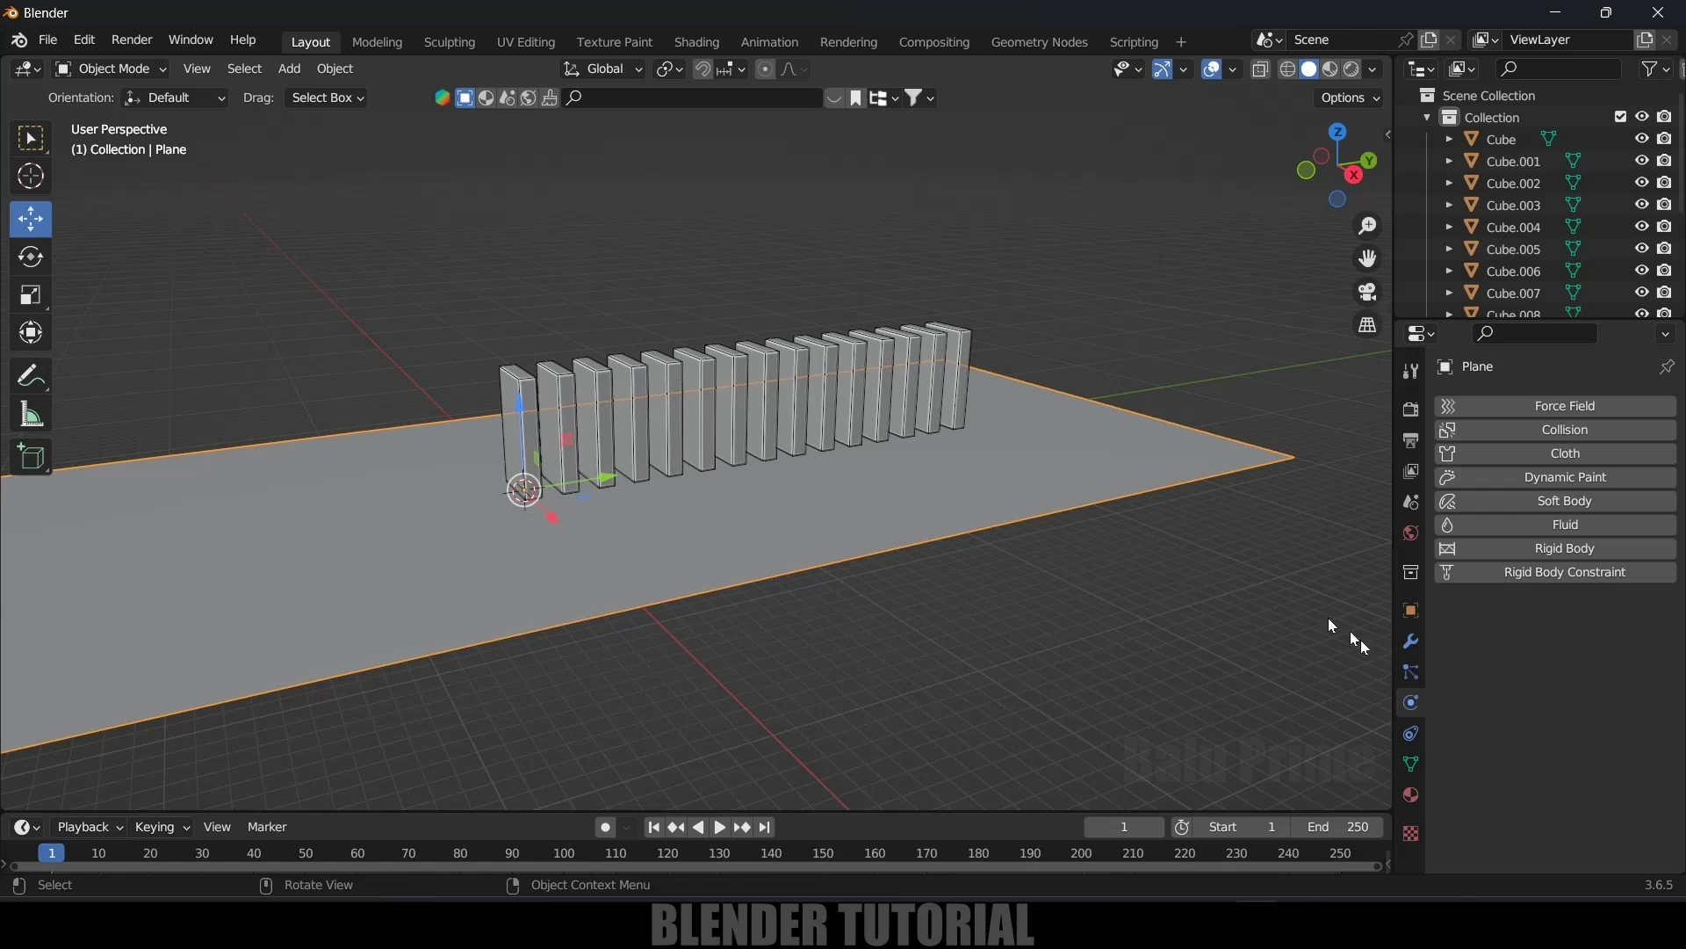
click(1545, 546)
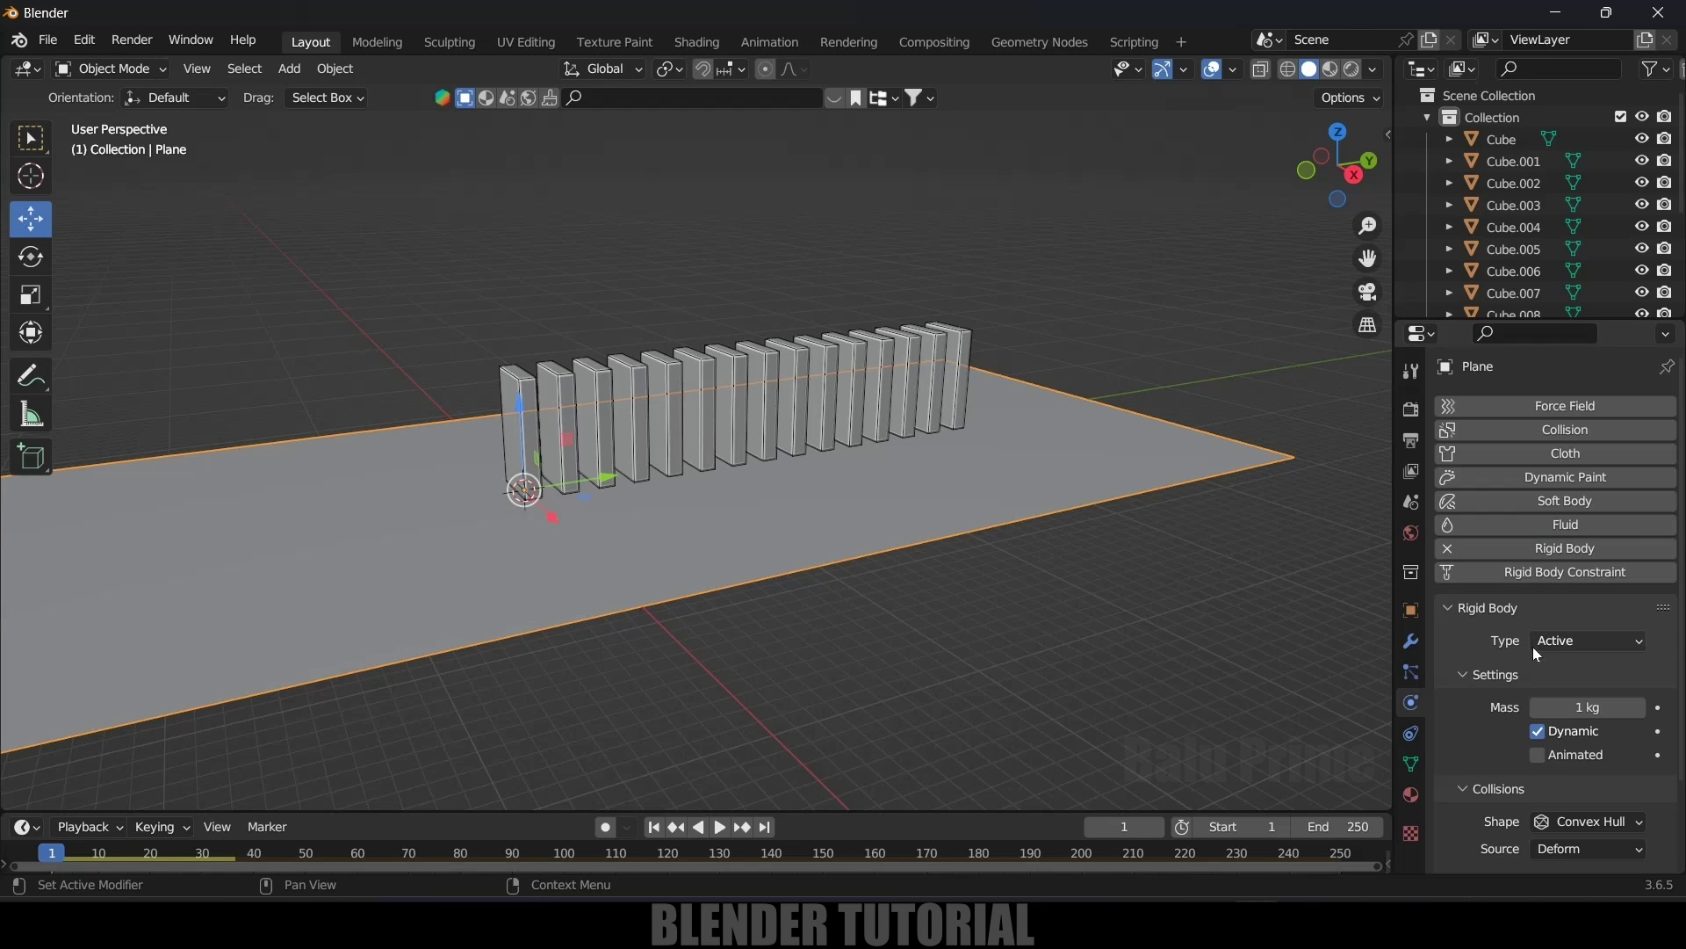
click(1548, 650)
click(1561, 687)
scroll(824, 562, up, 1)
- Test-play the simulation with the ground, then rewind to frame 1
key(space)
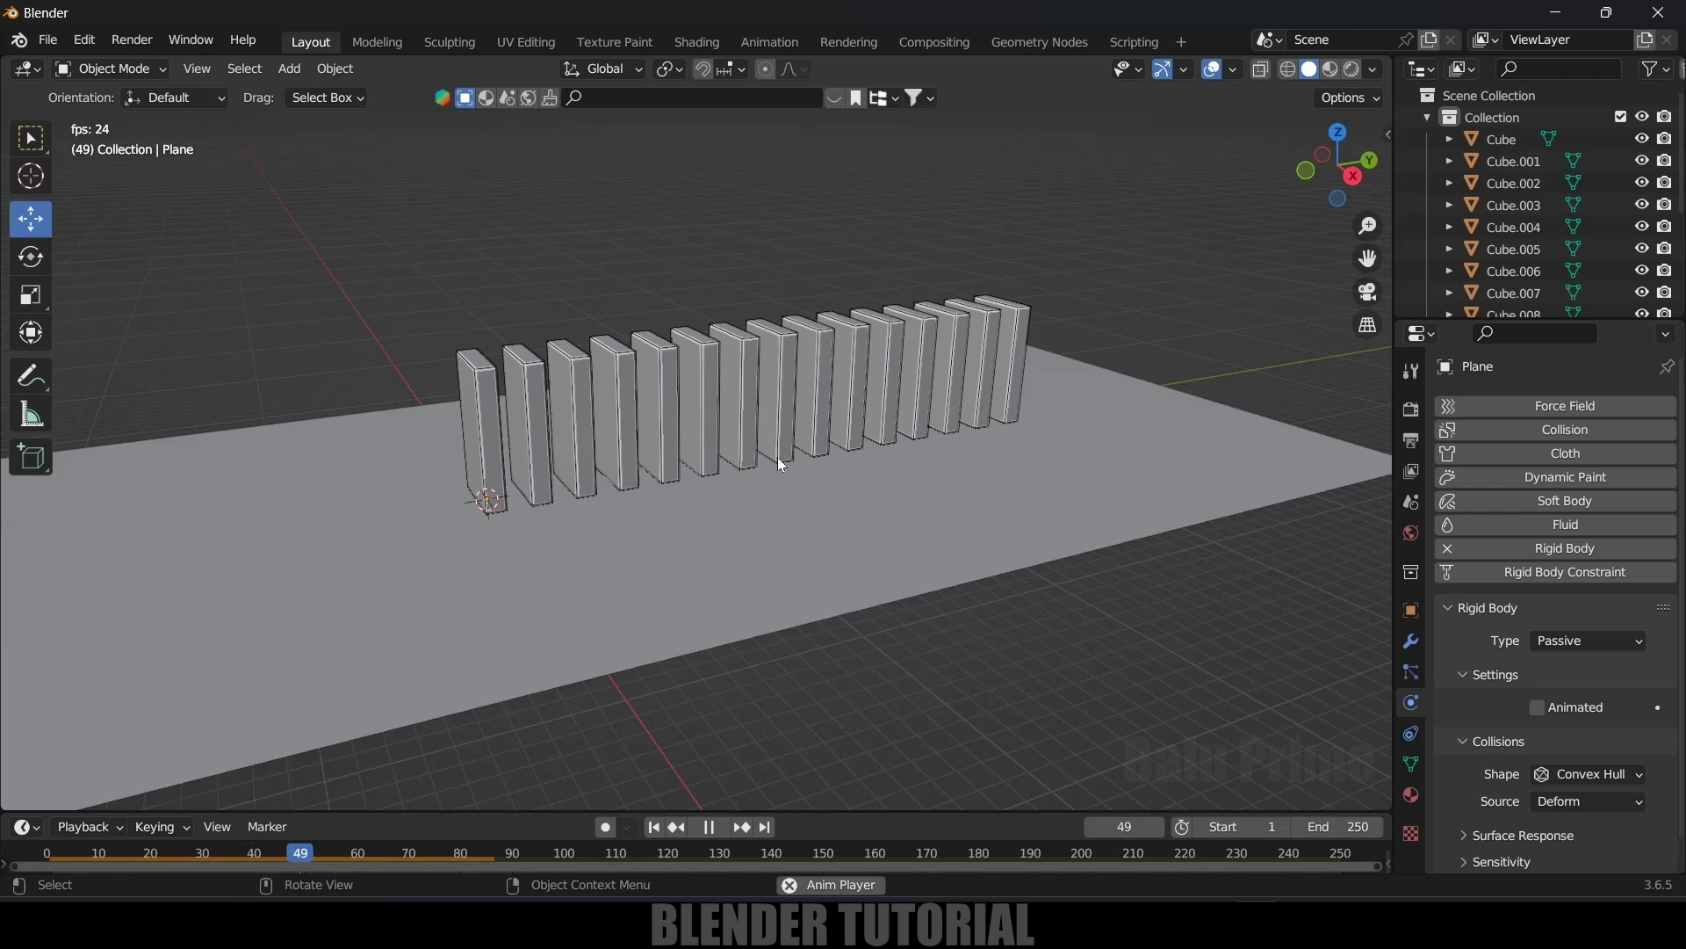
key(space)
click(655, 826)
middle_drag(780, 683, 735, 613)
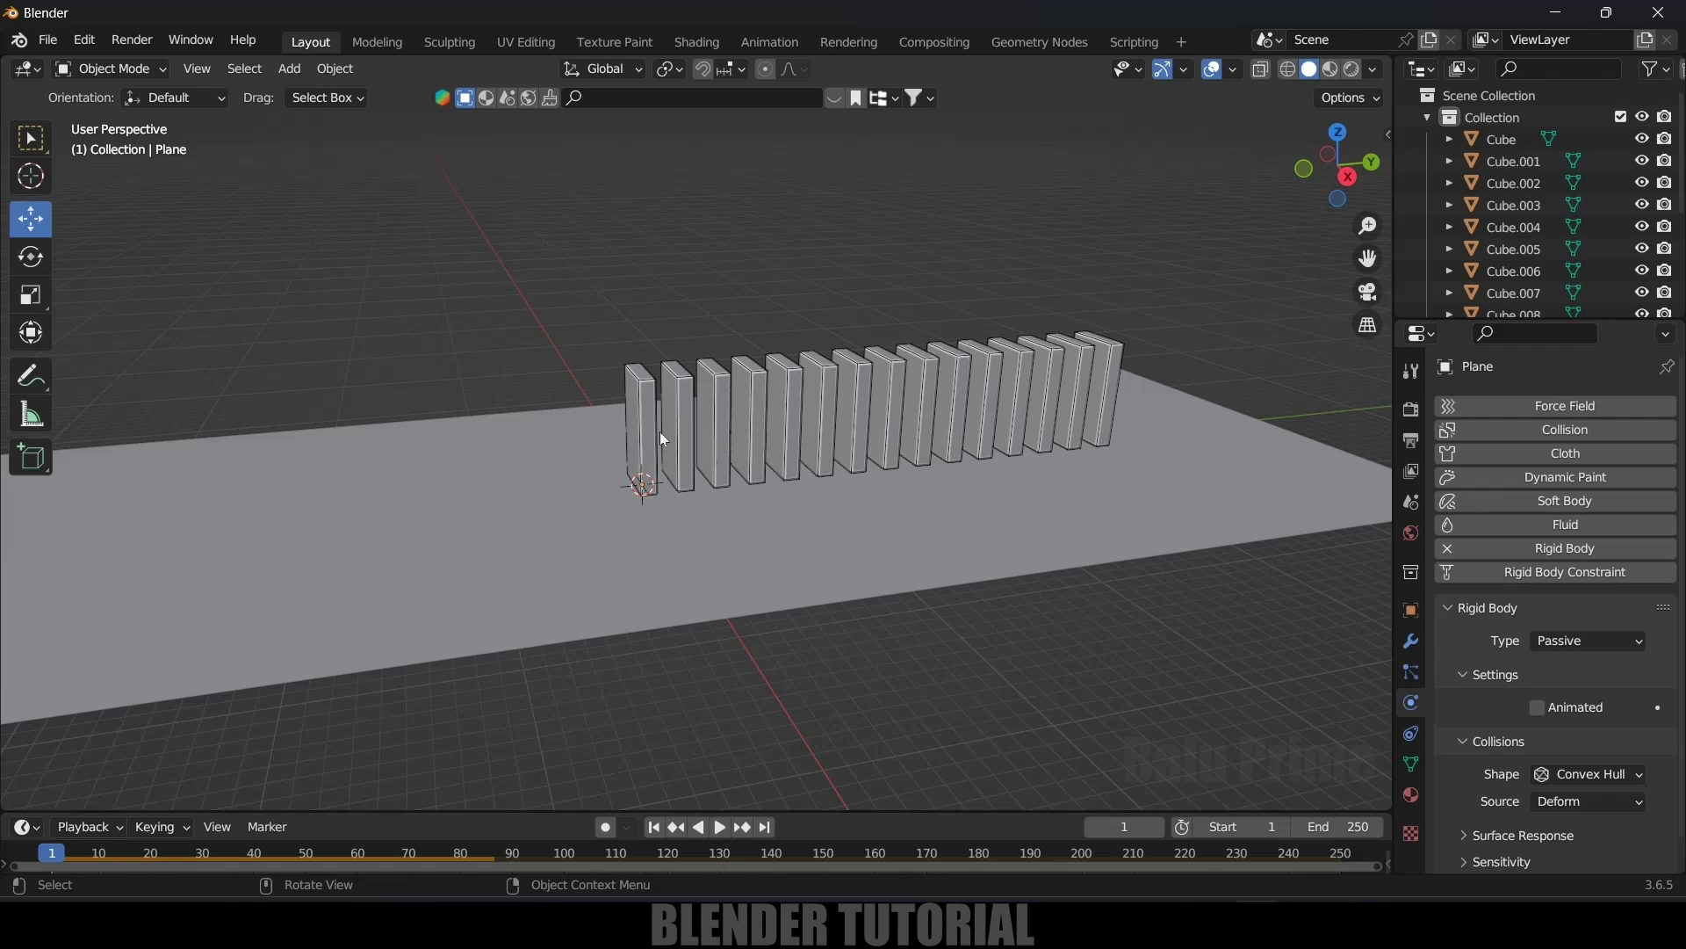
- Add a UV sphere and raise it 4 units along Z
click(290, 69)
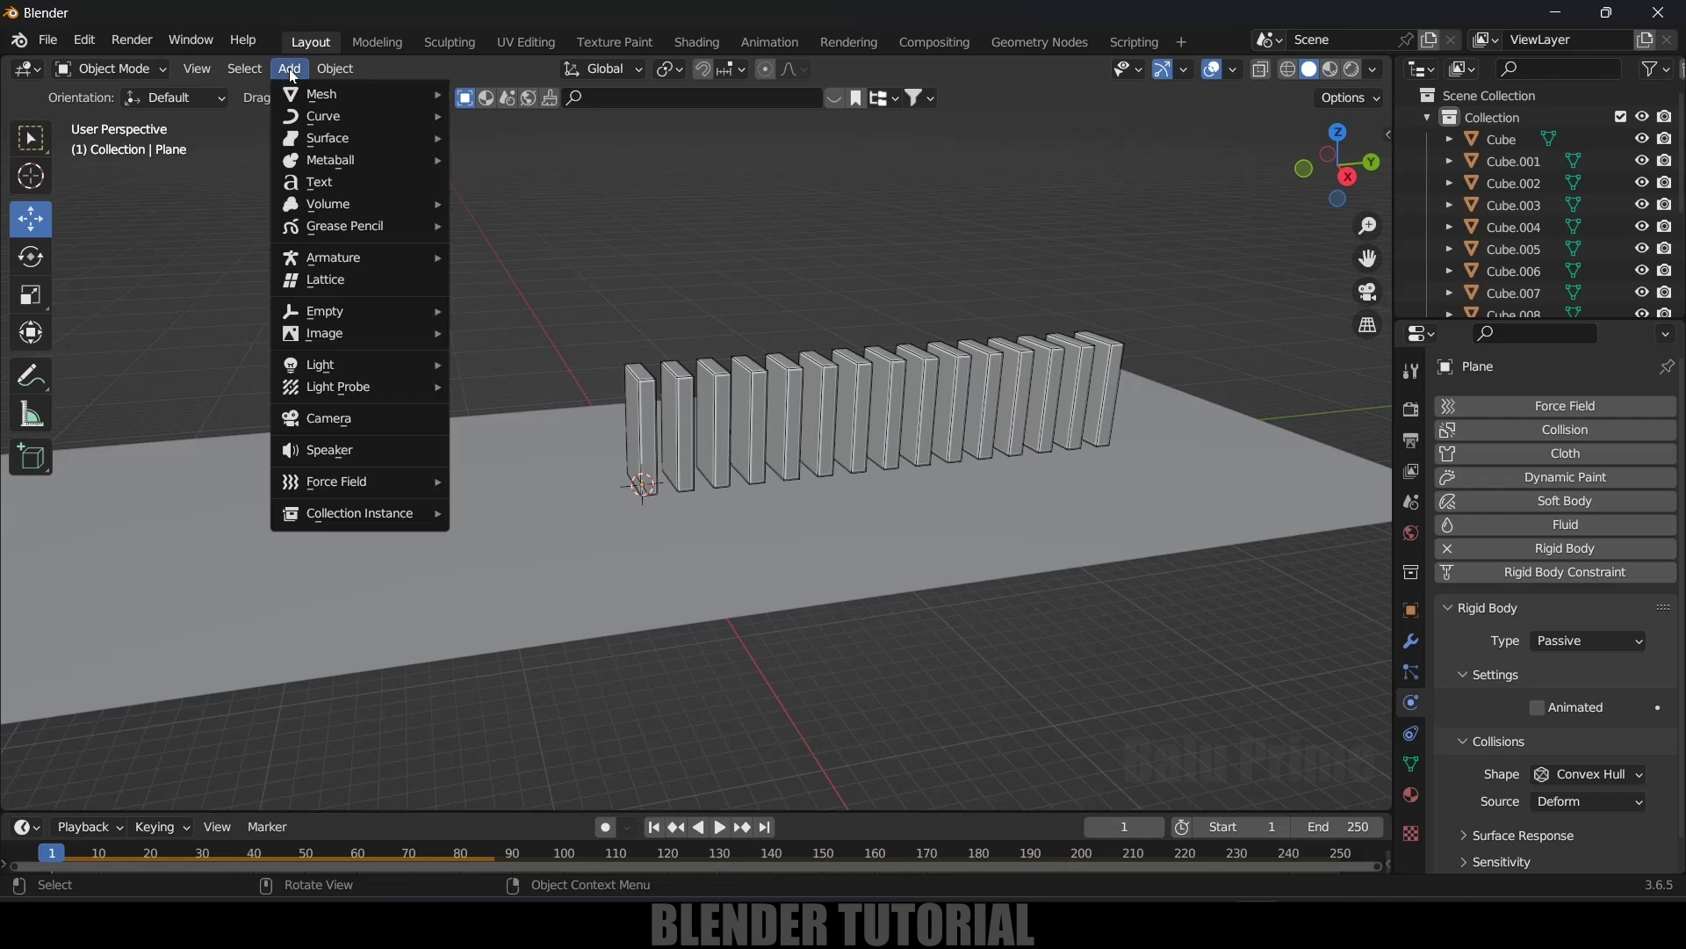
mouse_move(440, 93)
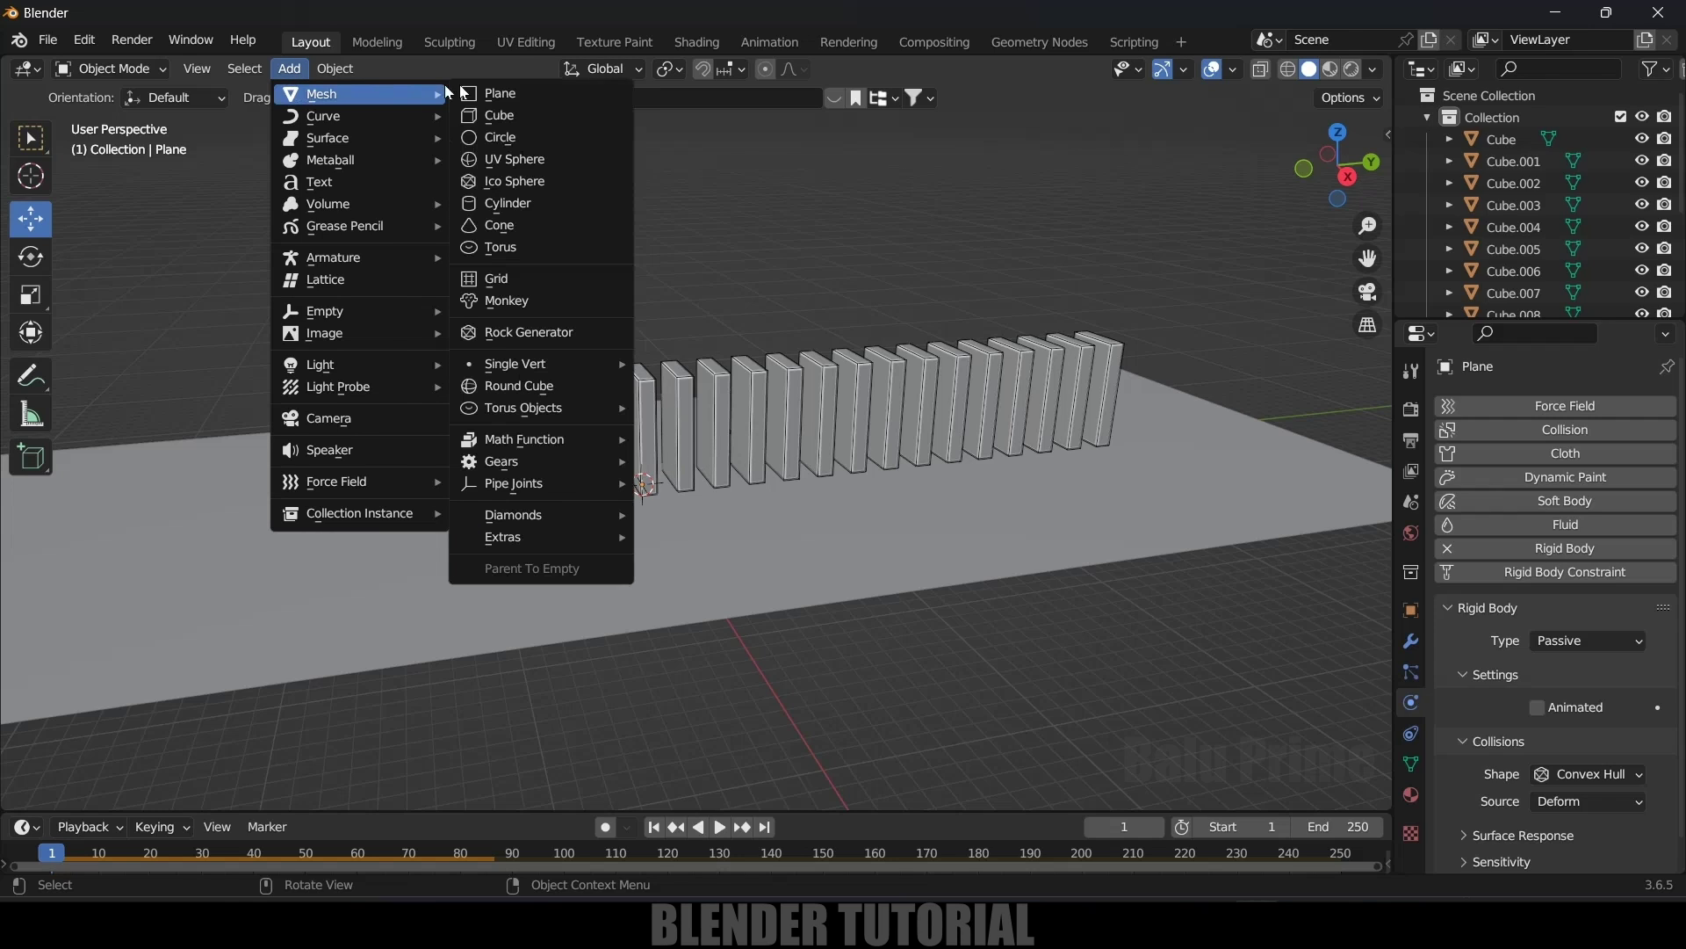
click(492, 161)
text(gz4)
key(Return)
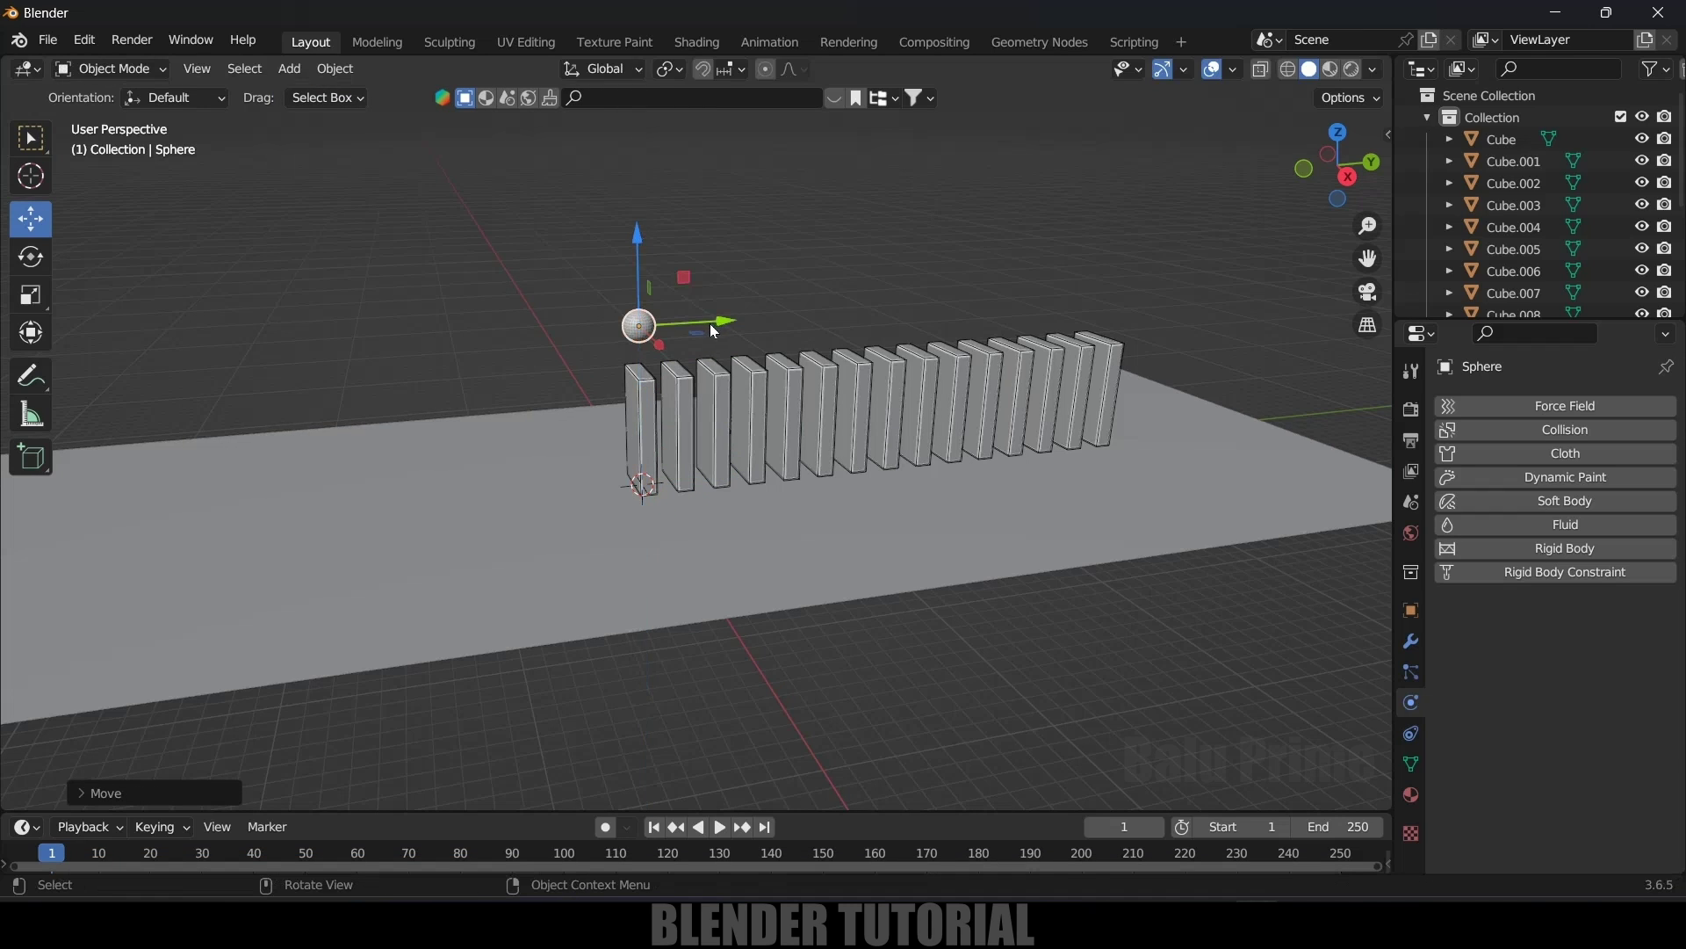
- Scale the sphere up, then shrink it to about 2.84 times size
key(g)
key(y)
key(s)
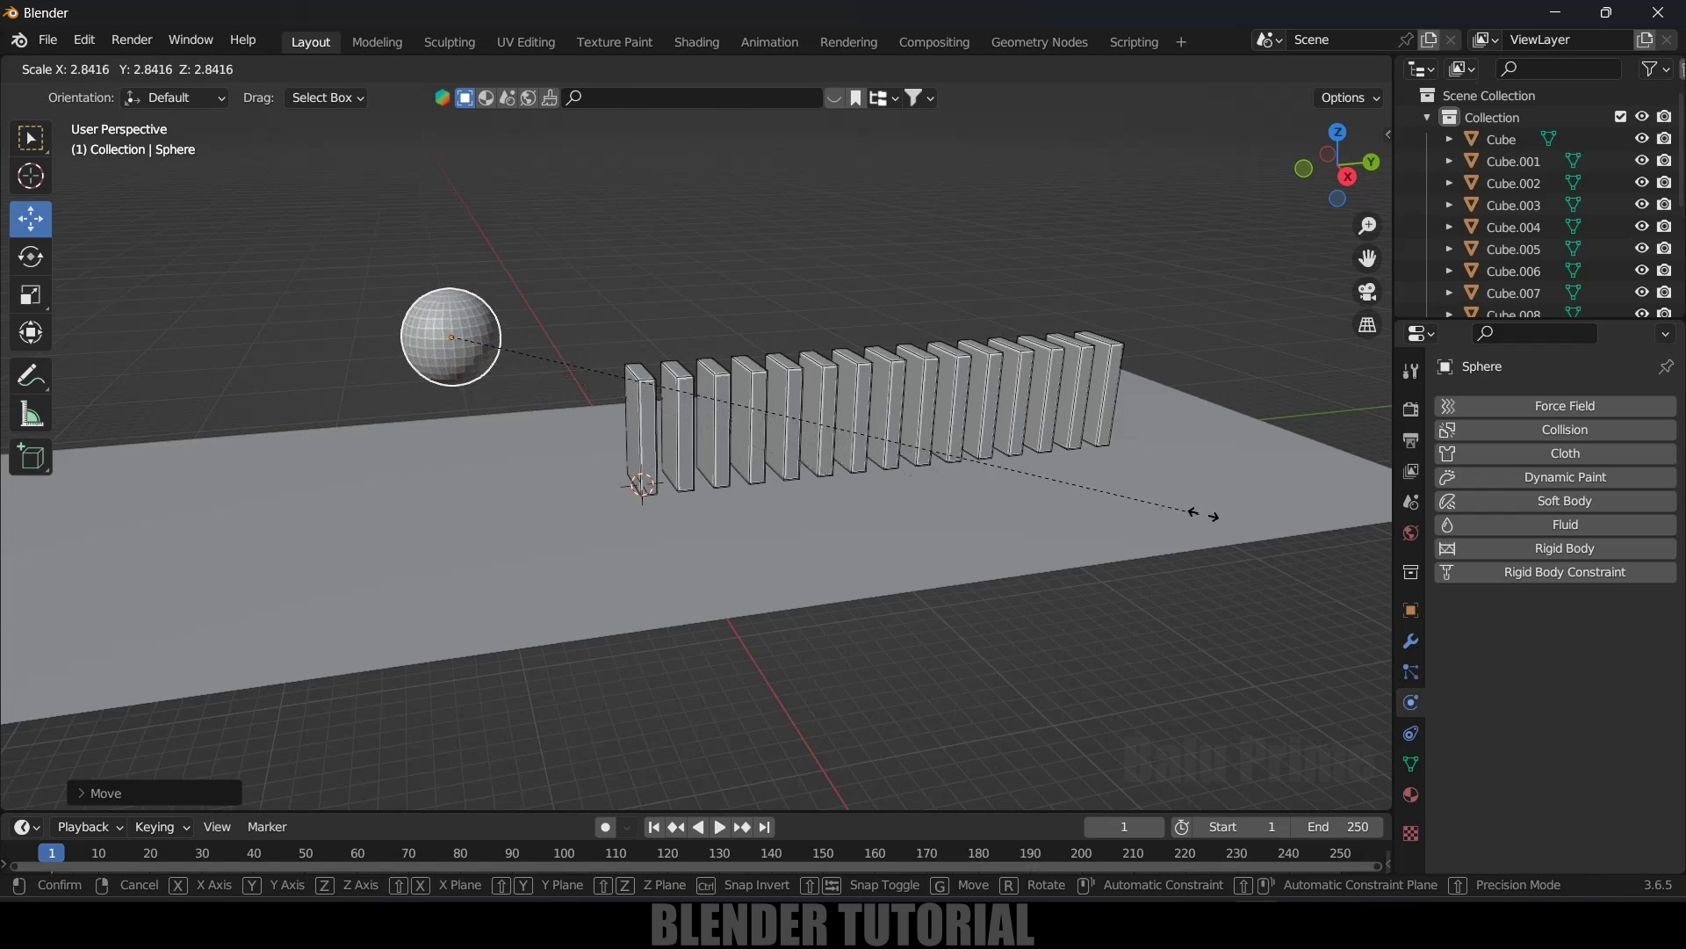
click(1272, 519)
middle_drag(645, 356, 704, 304)
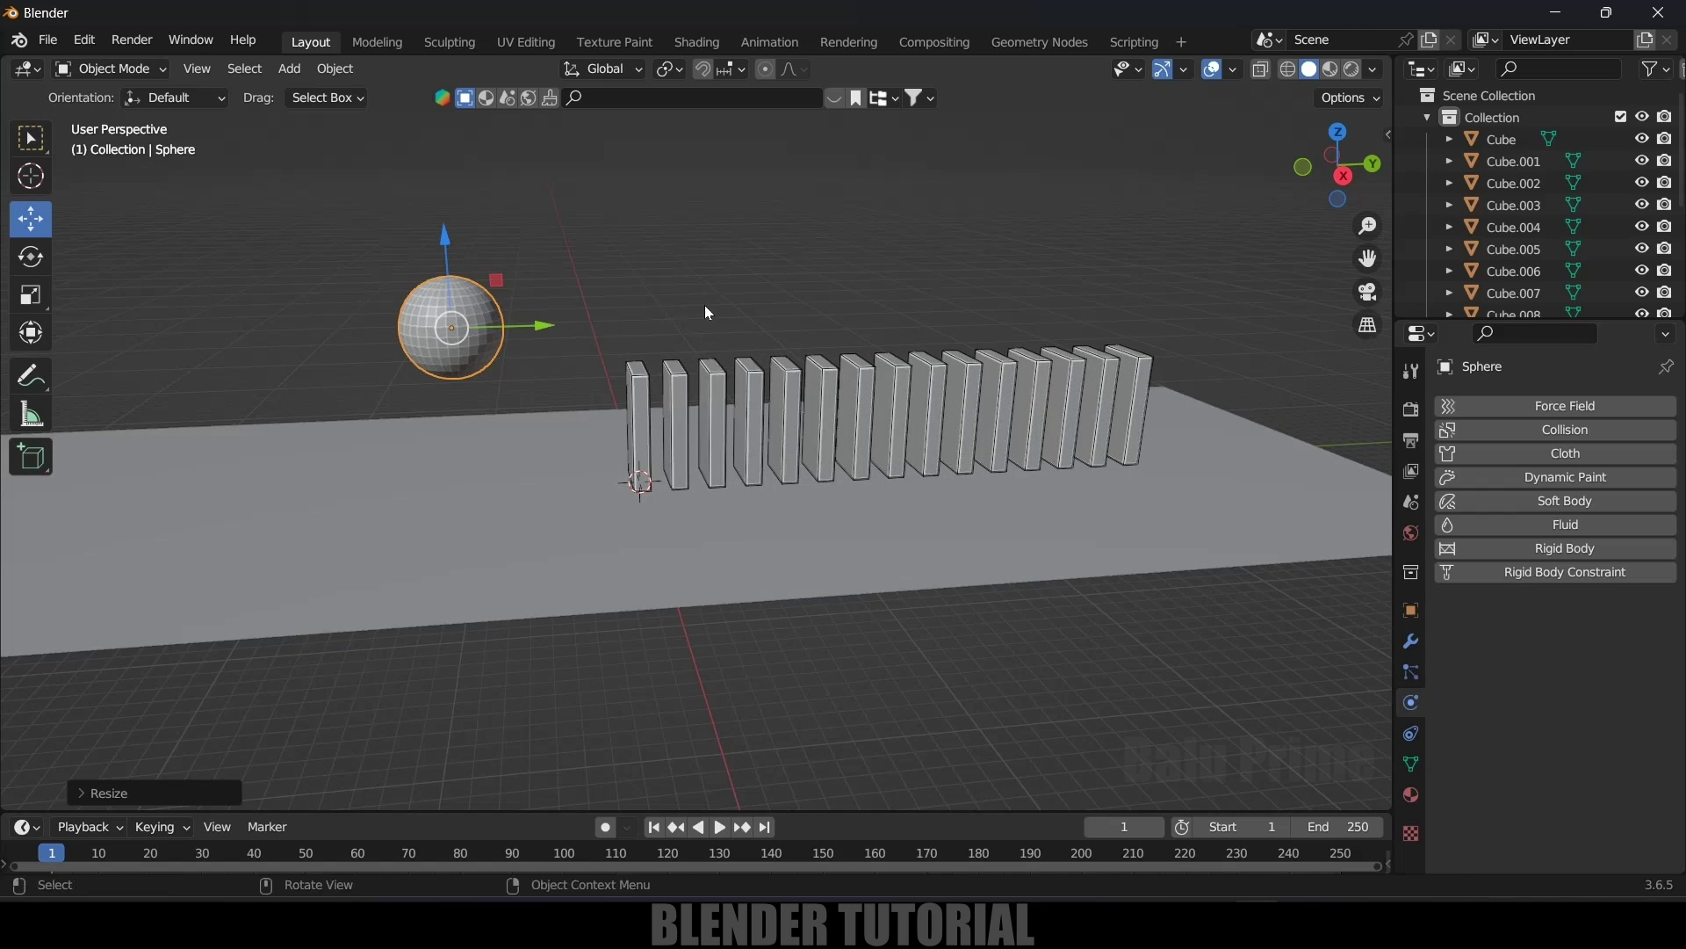
key(s)
click(643, 297)
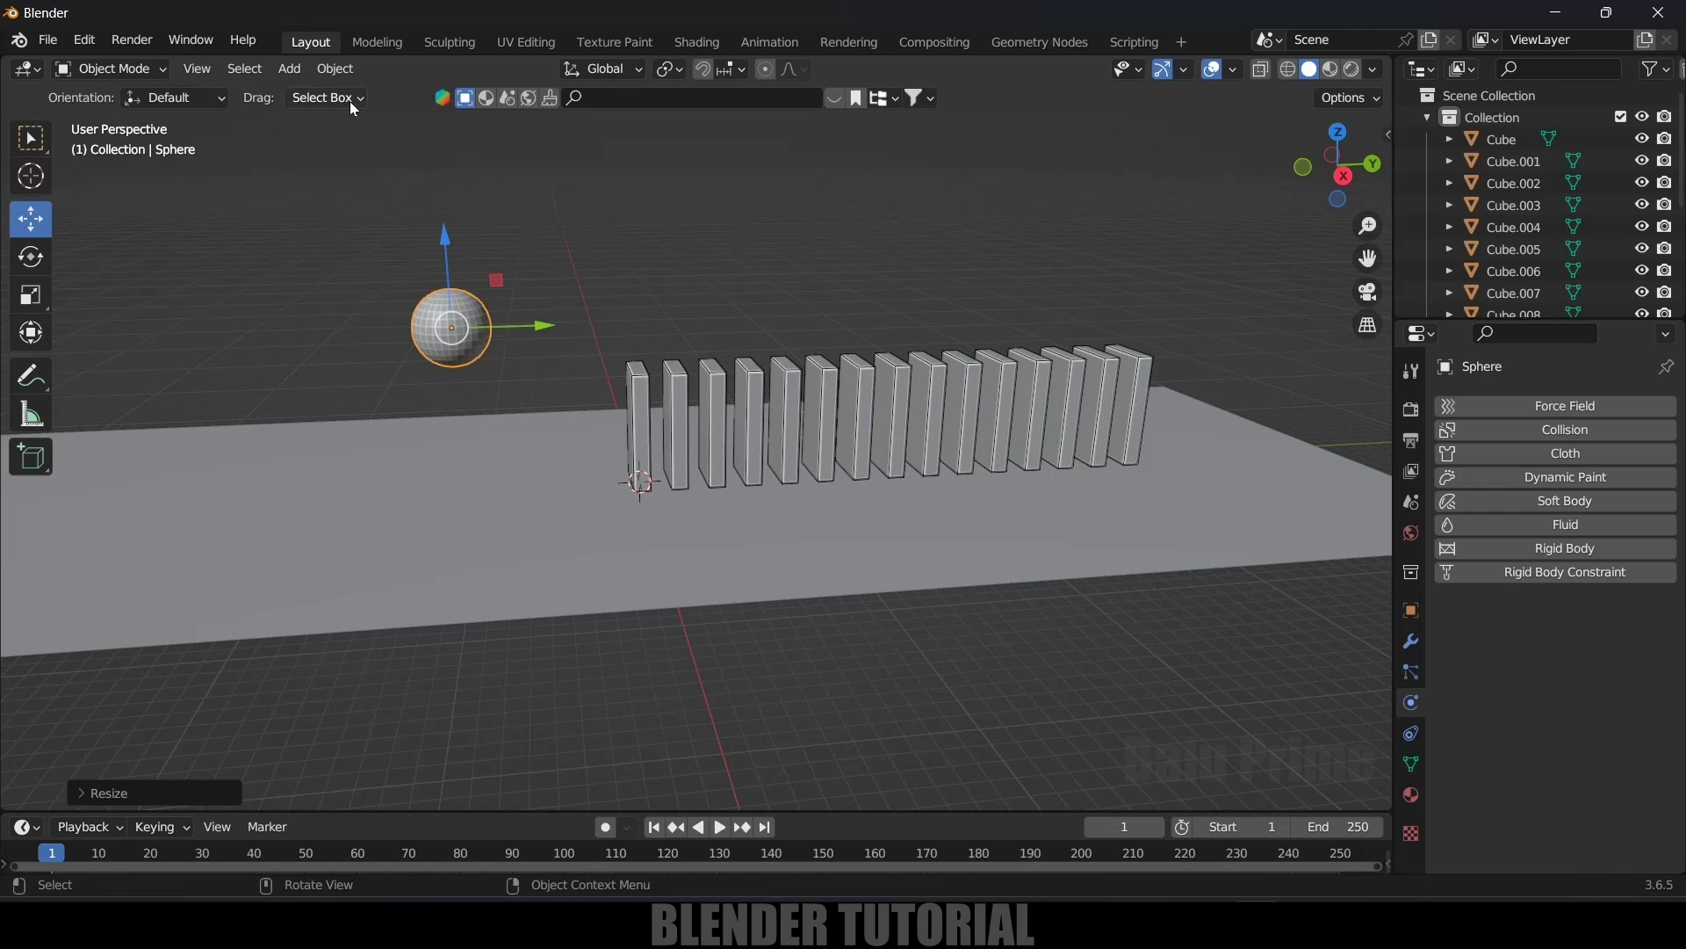
- Apply the sphere's scale and move it left along Y
click(335, 70)
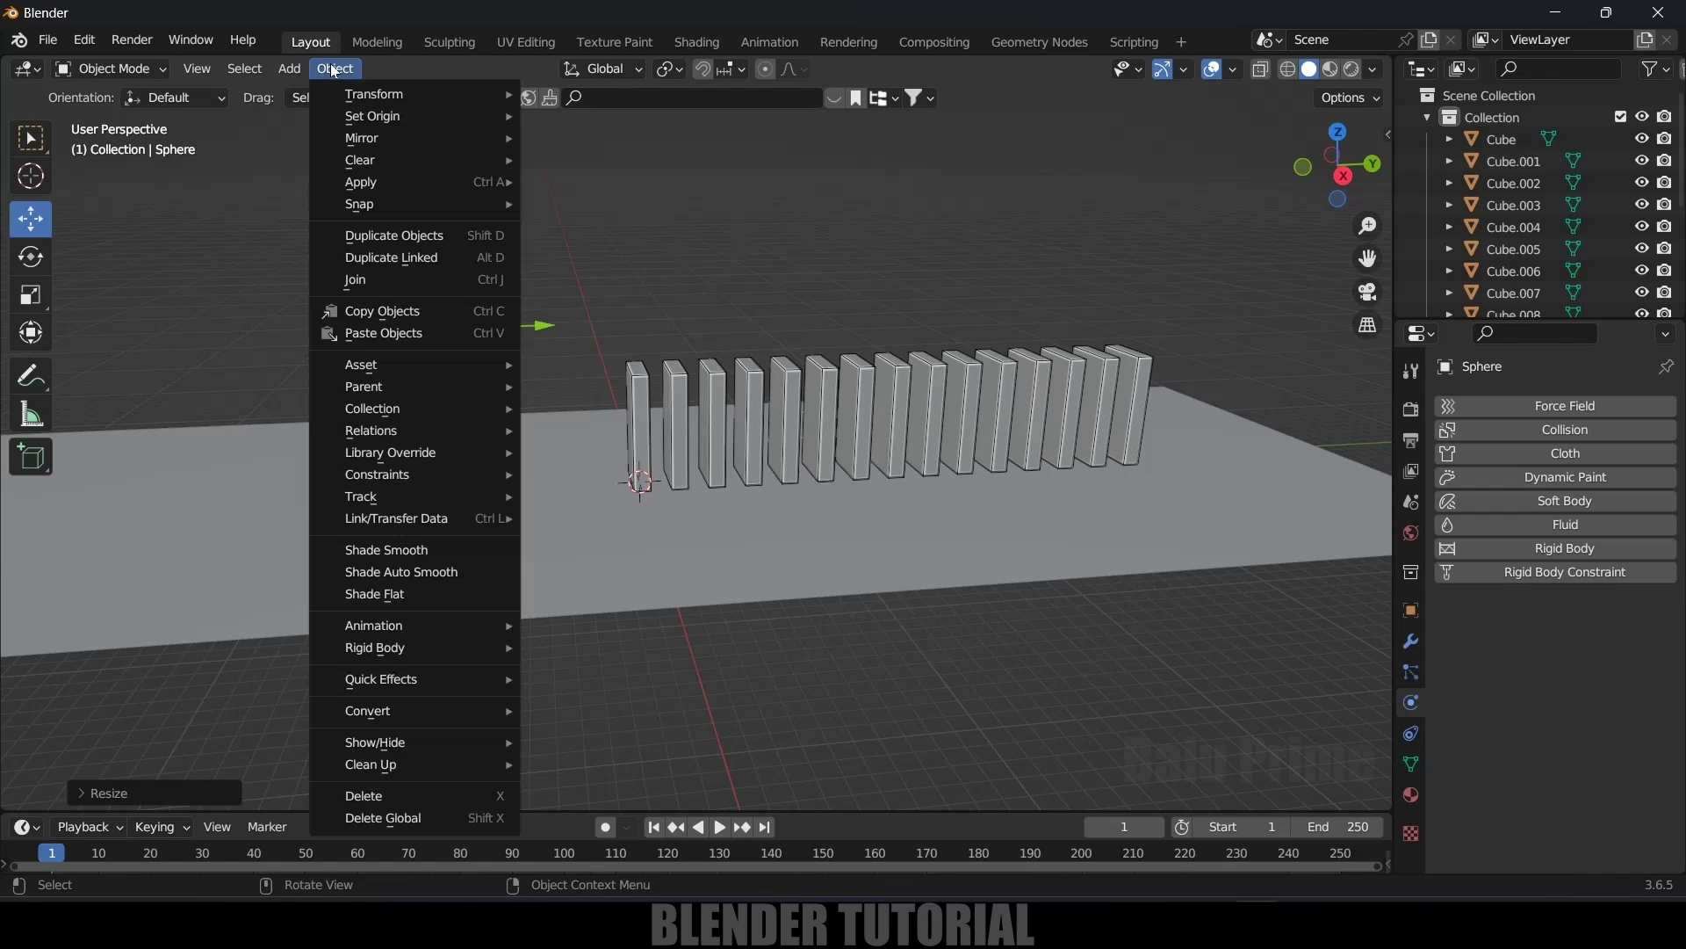
mouse_move(380, 183)
click(593, 228)
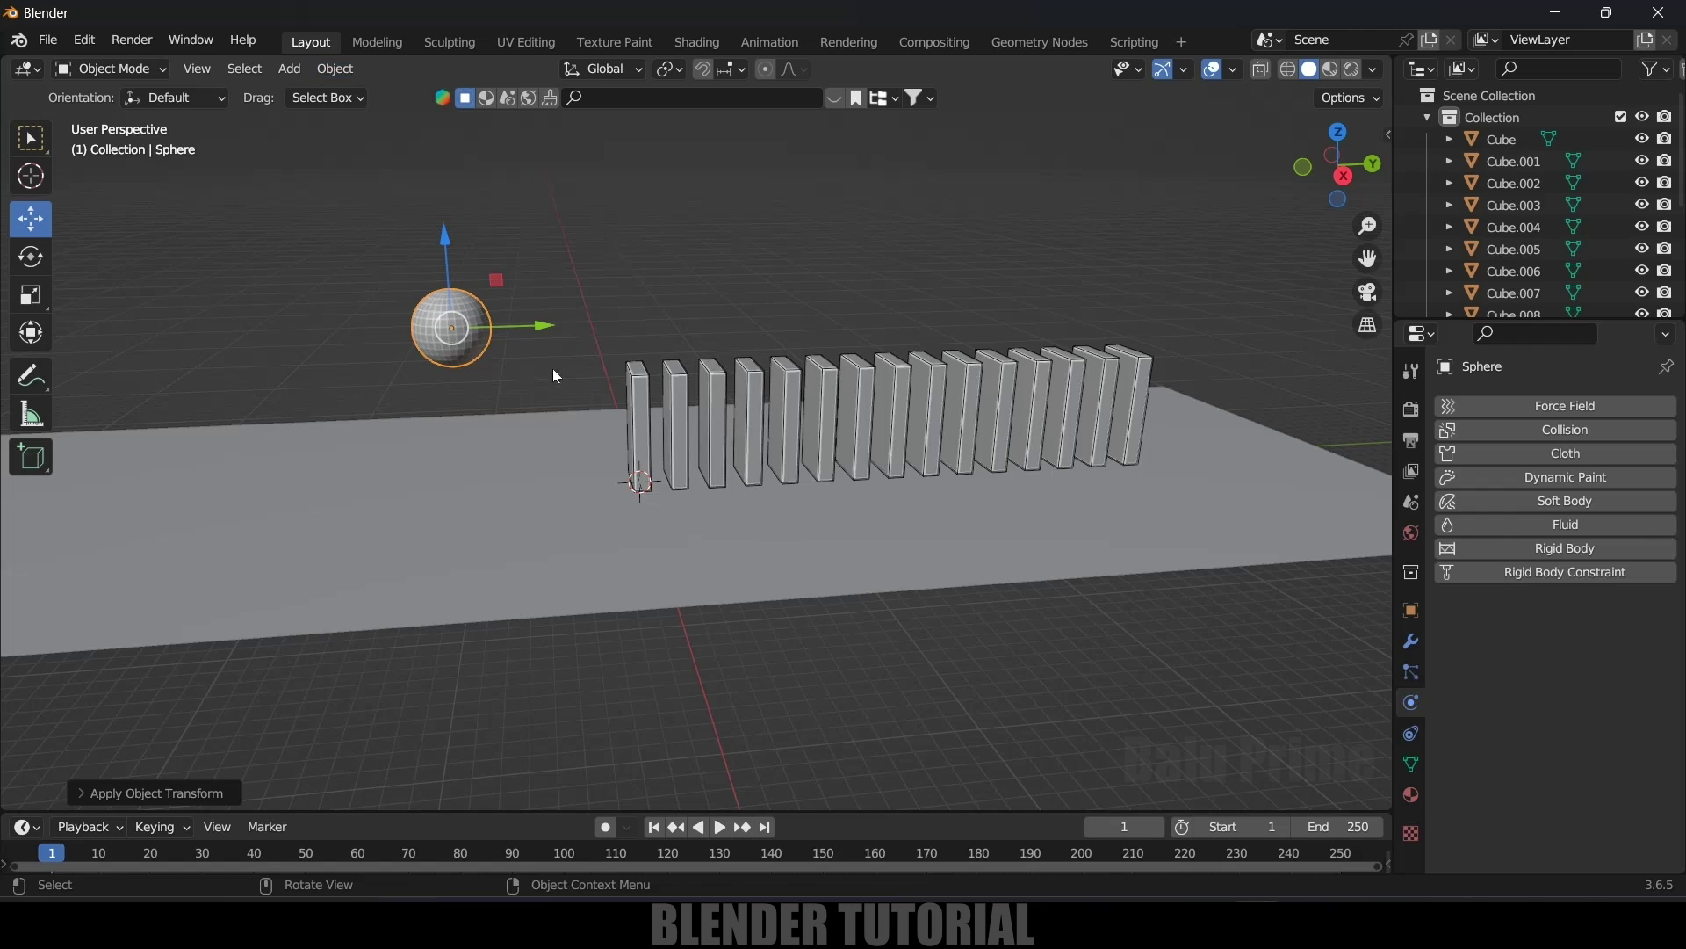
drag(533, 327, 394, 330)
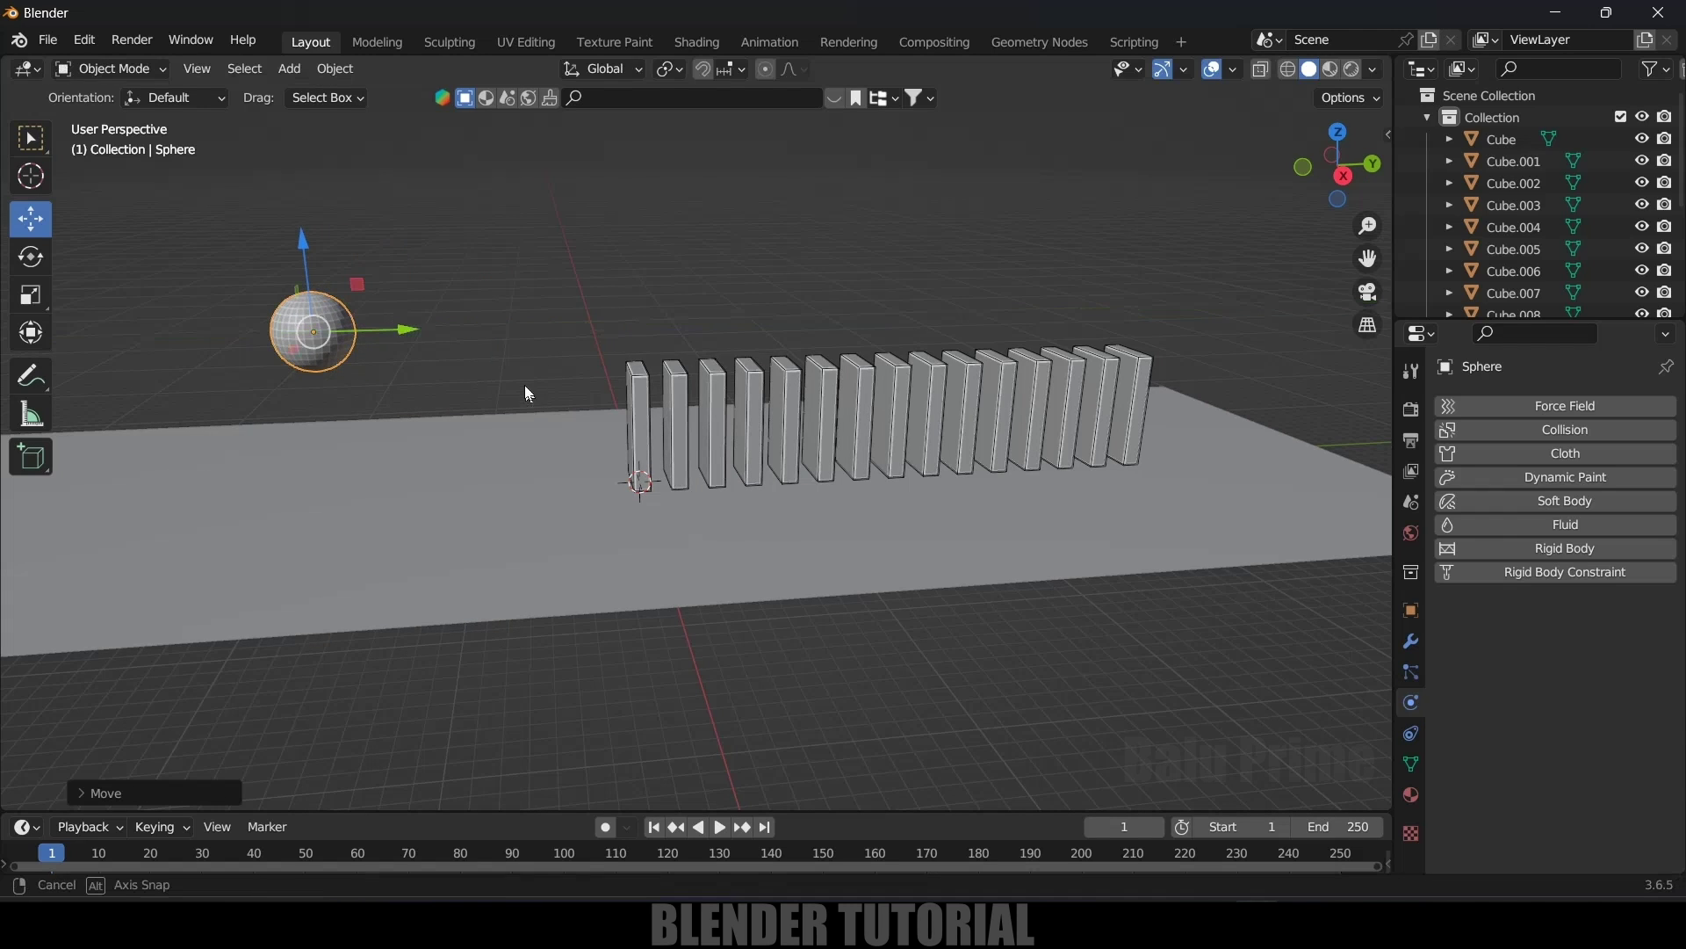
- Add a cube, move it left, and scale it about 3.1 times
middle_drag(525, 385, 521, 380)
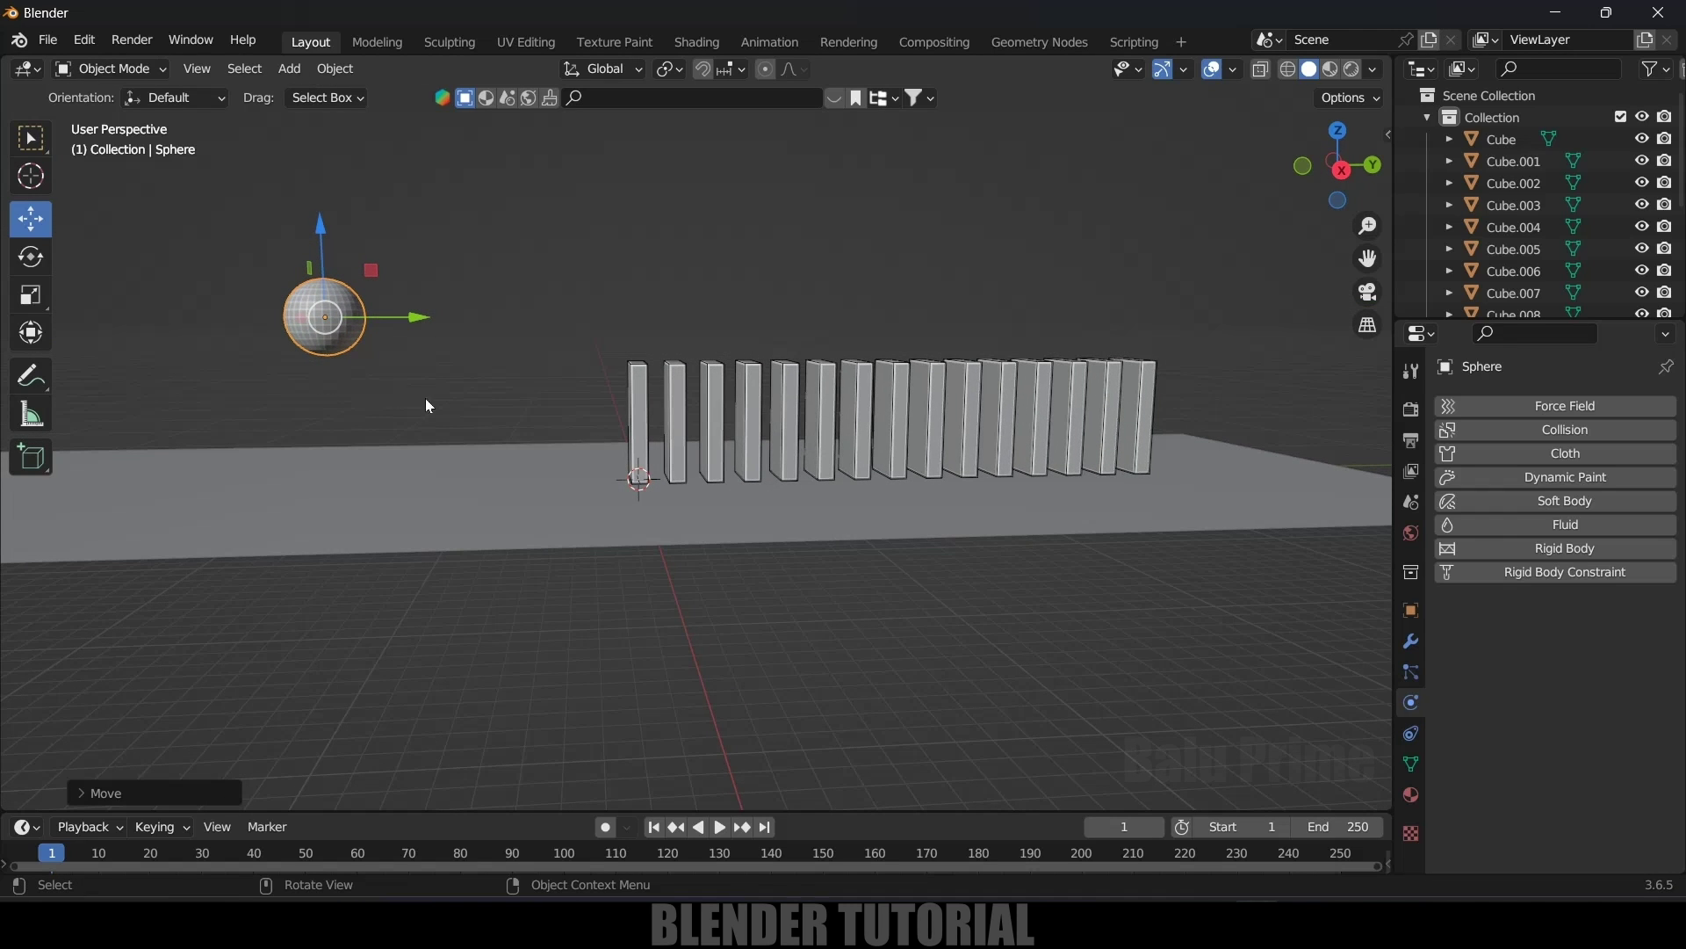
click(296, 76)
mouse_move(309, 104)
click(515, 117)
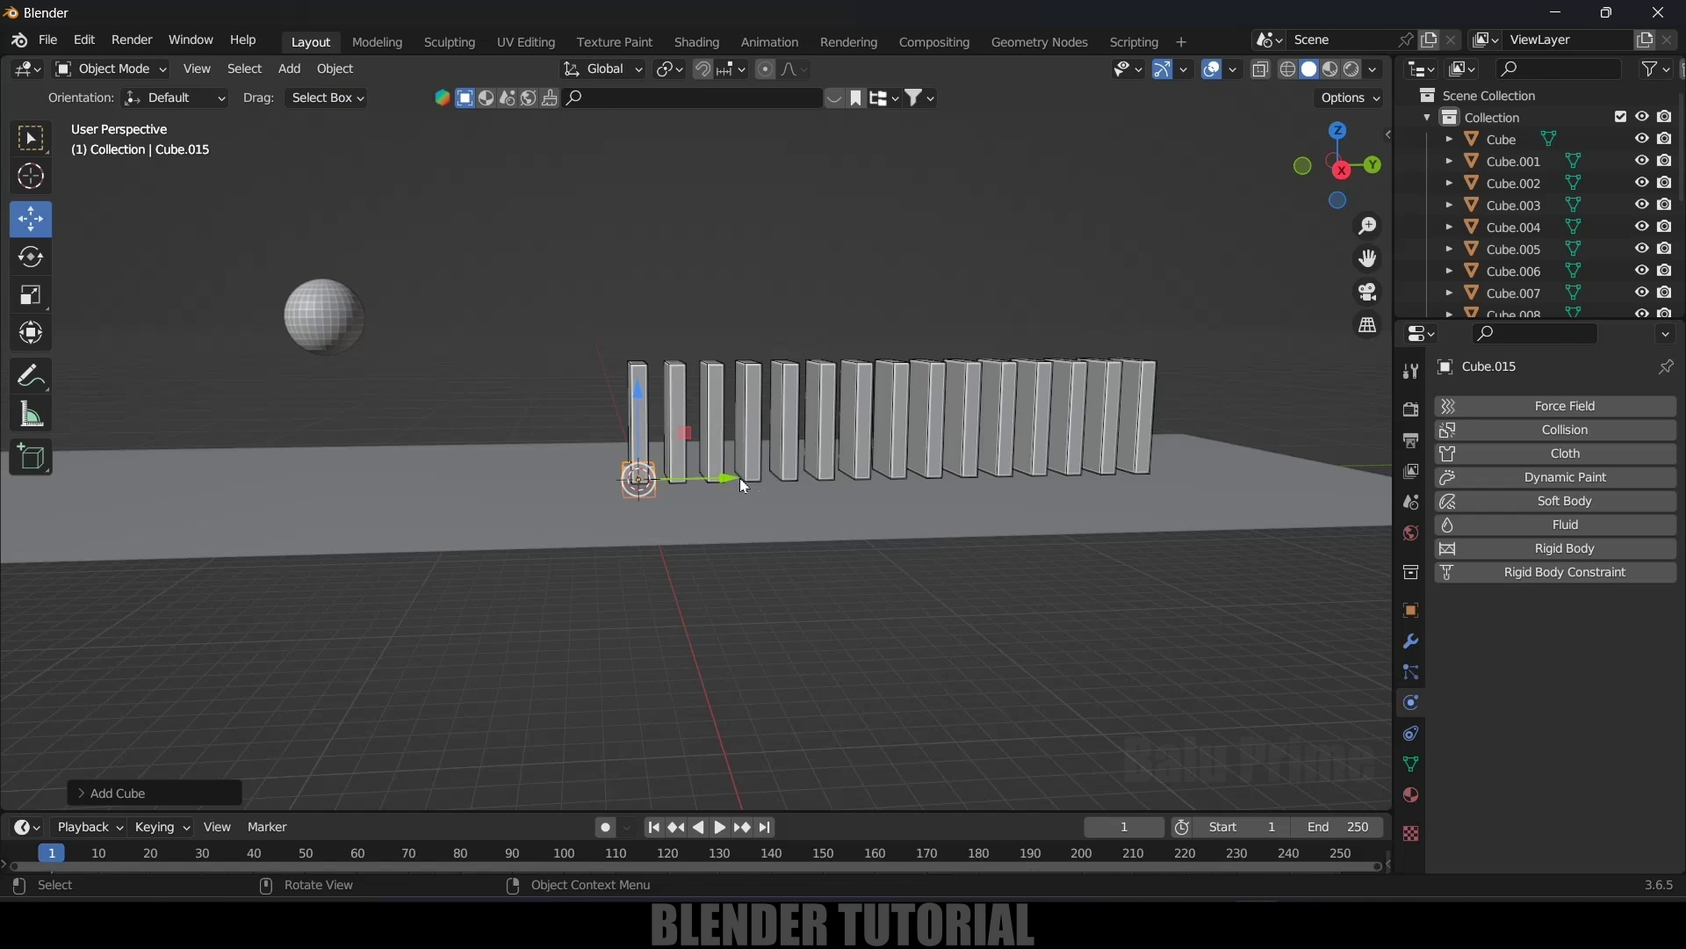
key(g)
click(509, 488)
key(s)
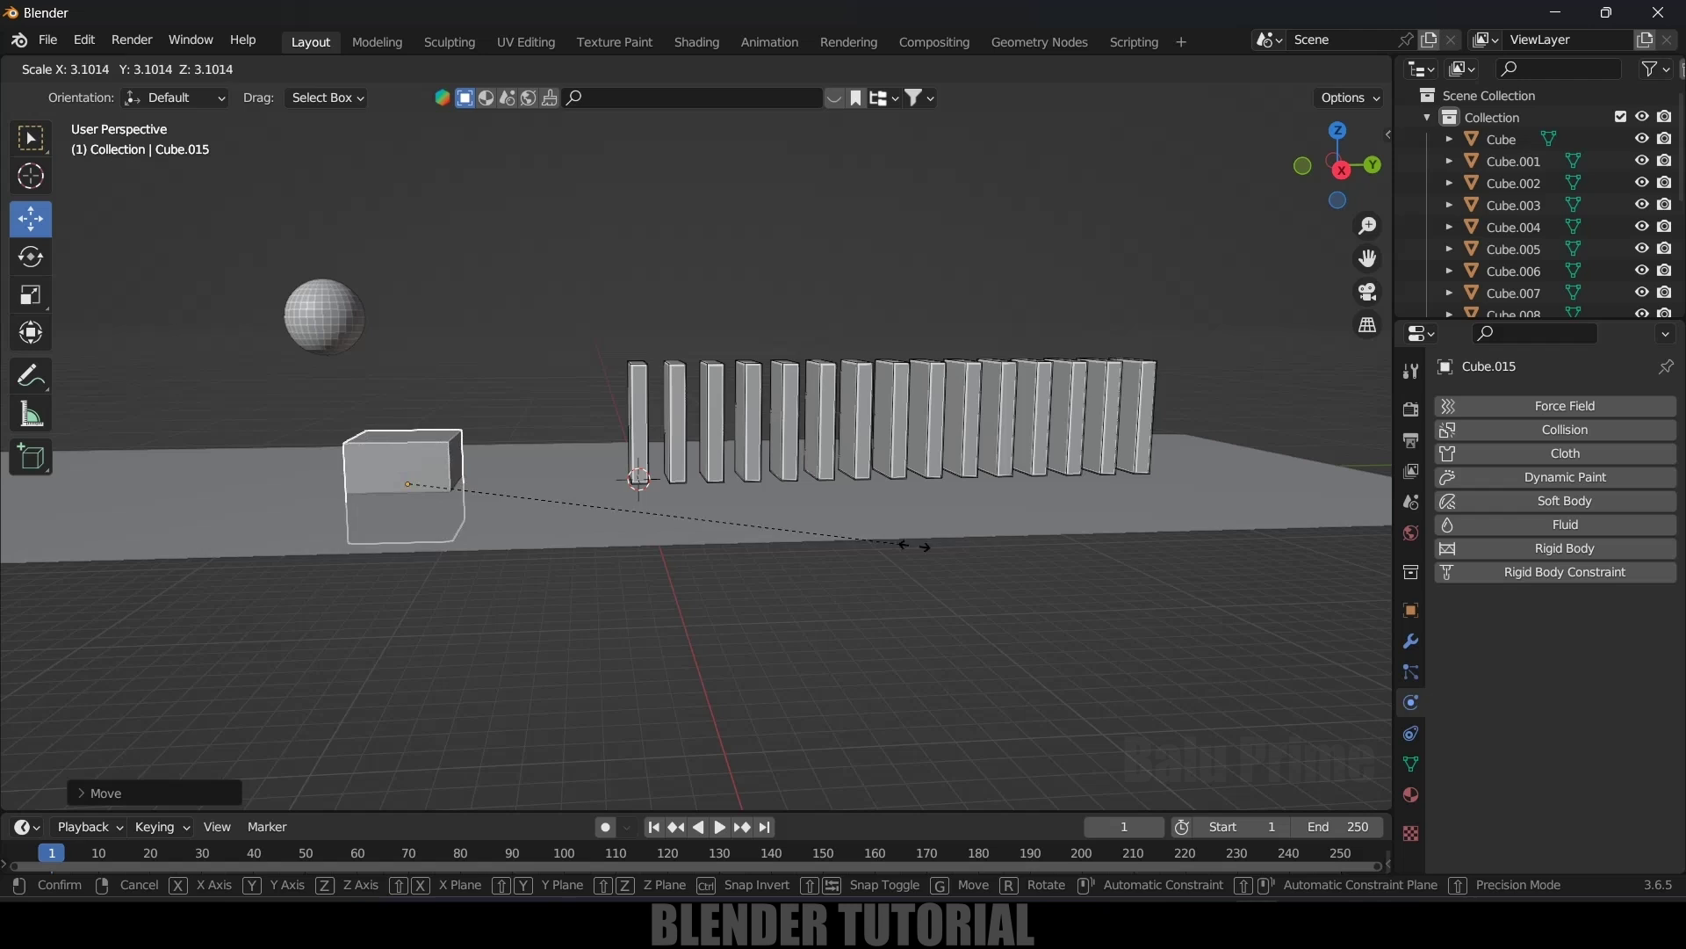
click(914, 546)
- In Right view, raise the cube onto the ground and slide it beneath the sphere
key(KP_3)
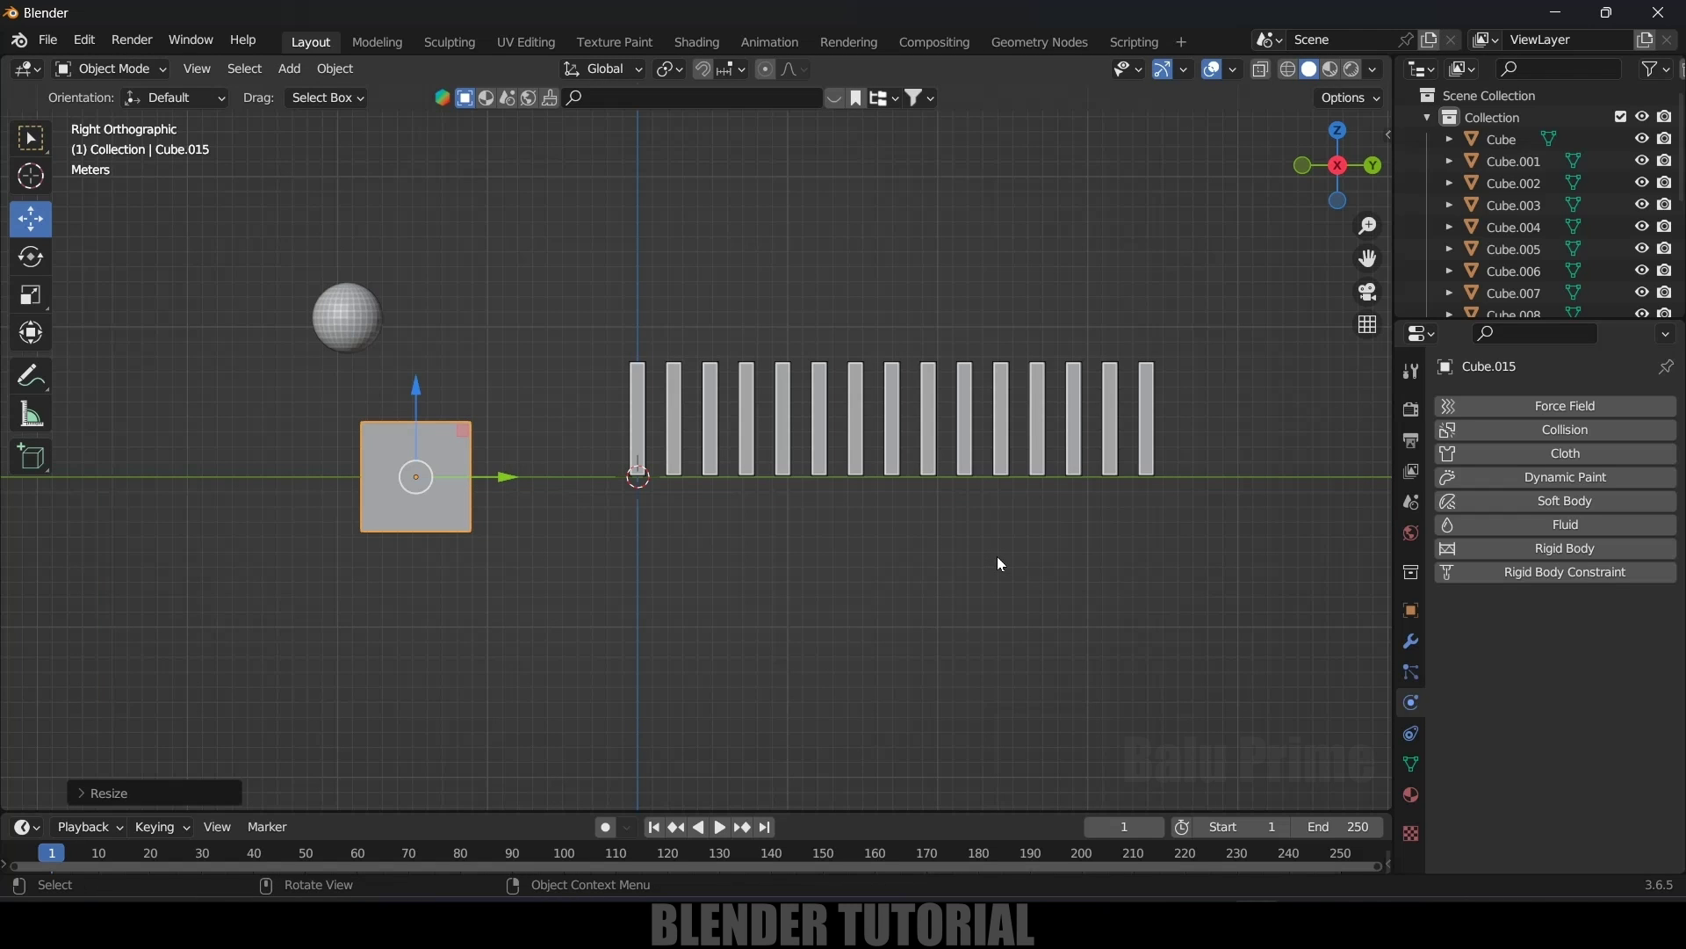
scroll(998, 556, up, 2)
drag(318, 410, 285, 325)
drag(378, 407, 296, 401)
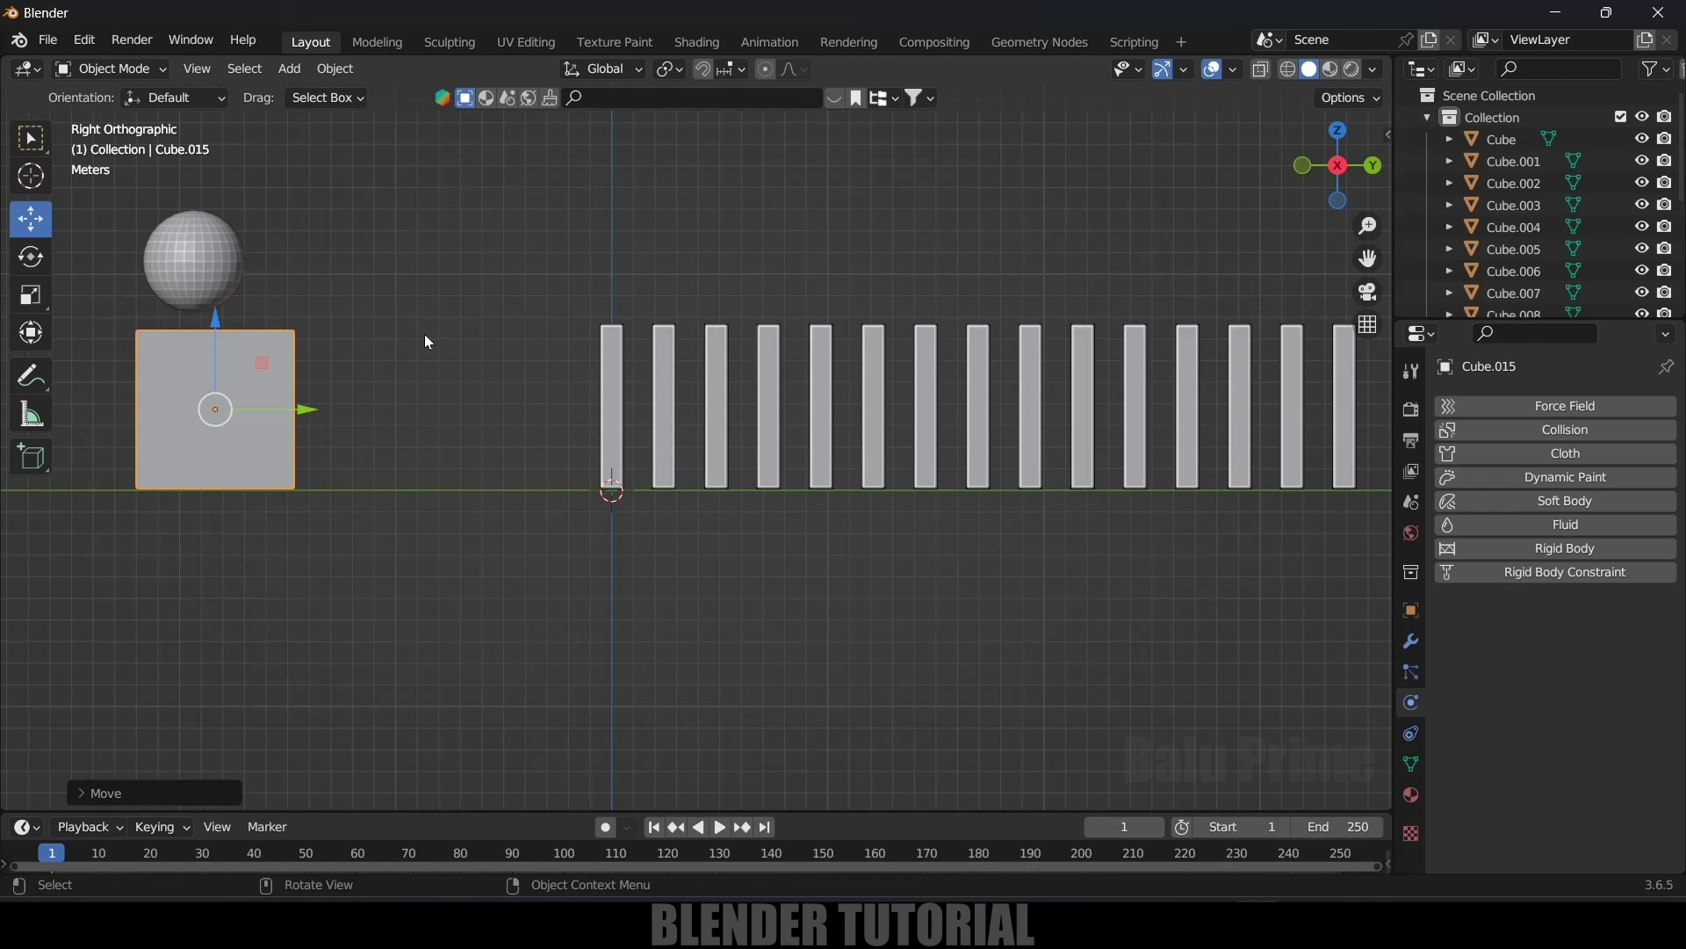
- In Edit Mode wireframe, pull Cube.015's right-side vertices along Y into a ramp toward the dominoes
key(Tab)
click(1288, 70)
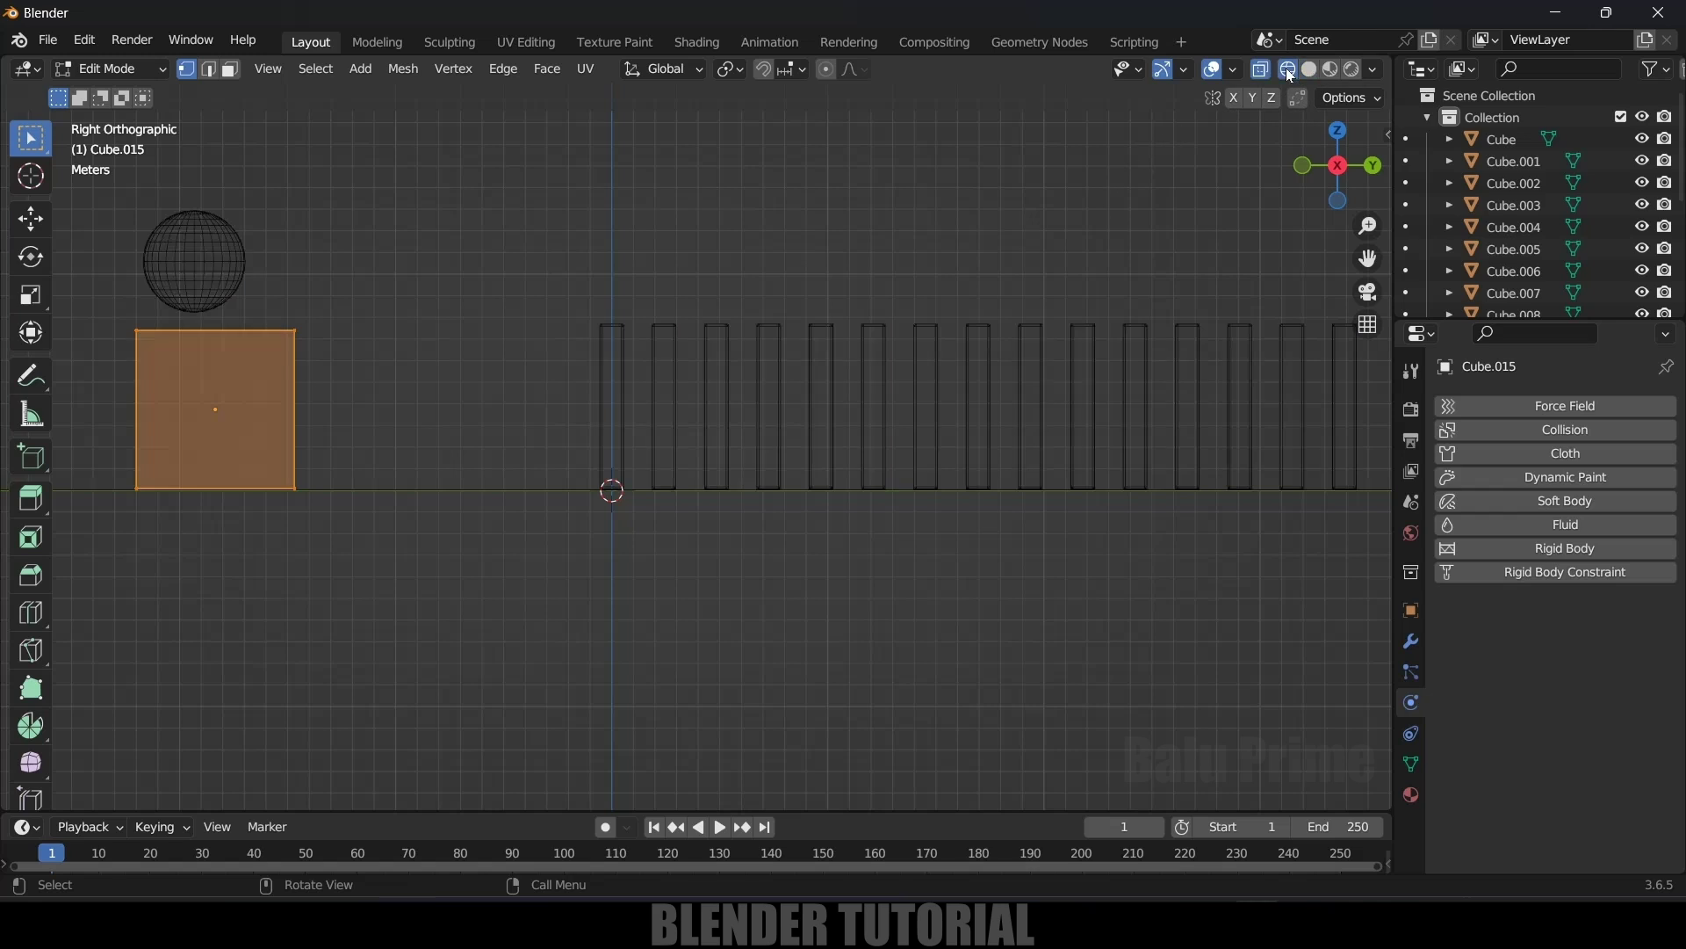
drag(214, 421, 560, 516)
key(shift+space)
key(g)
drag(283, 314, 241, 318)
key(Tab)
middle_drag(428, 395, 970, 146)
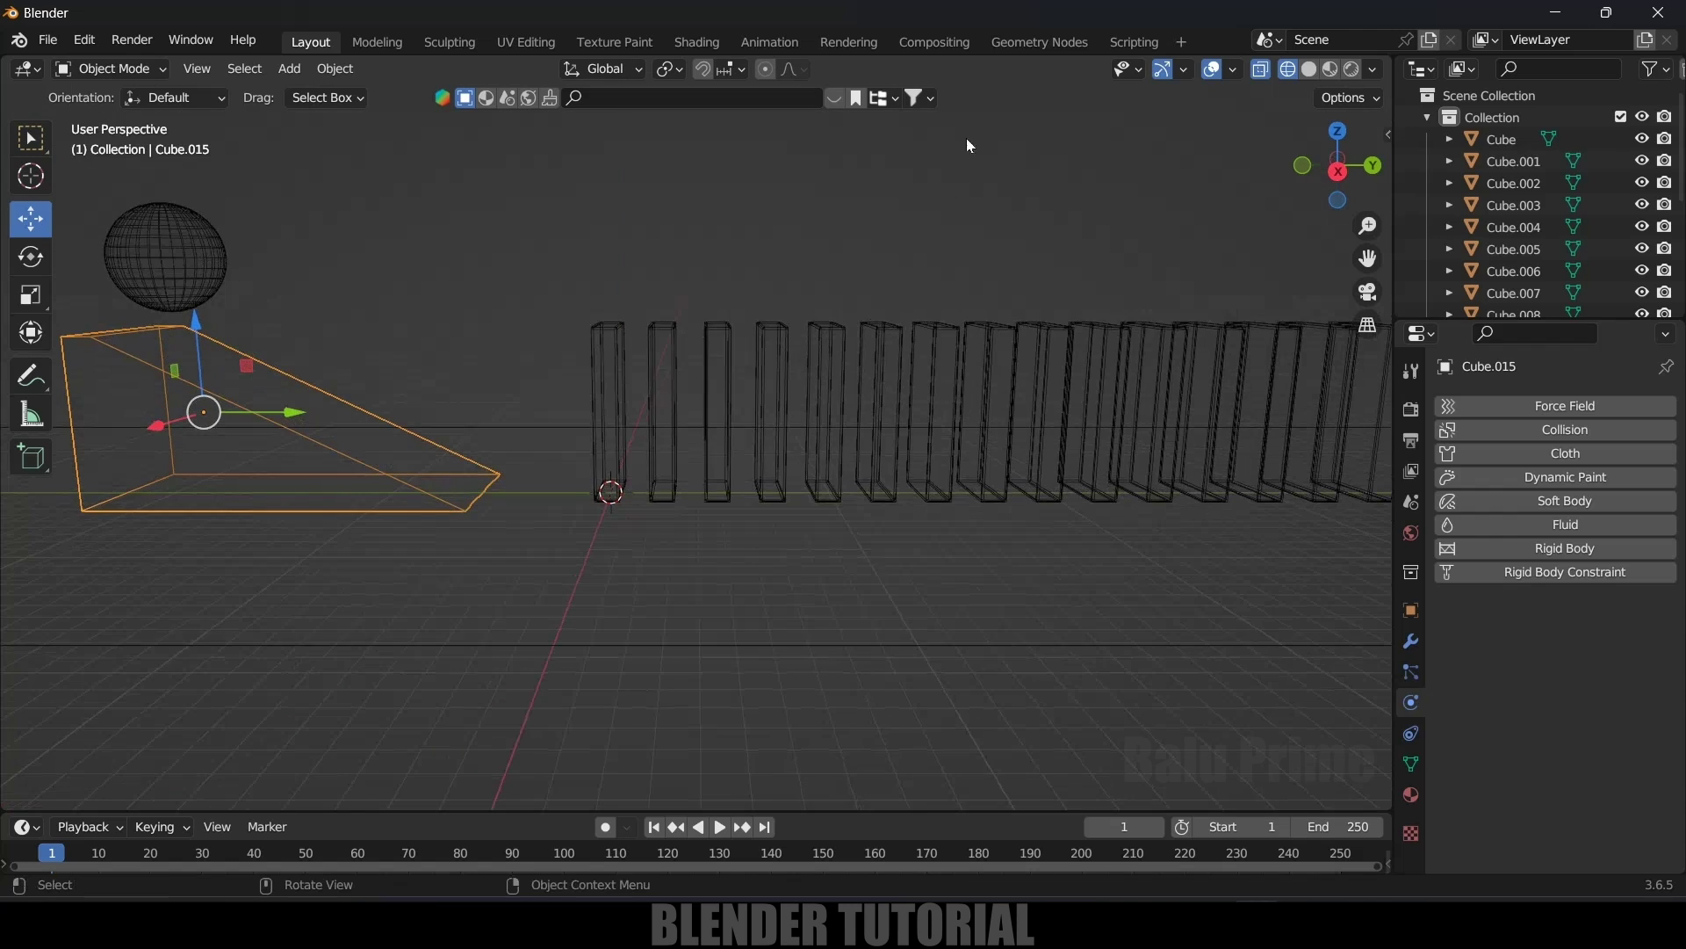
click(1309, 70)
middle_drag(806, 345, 712, 260)
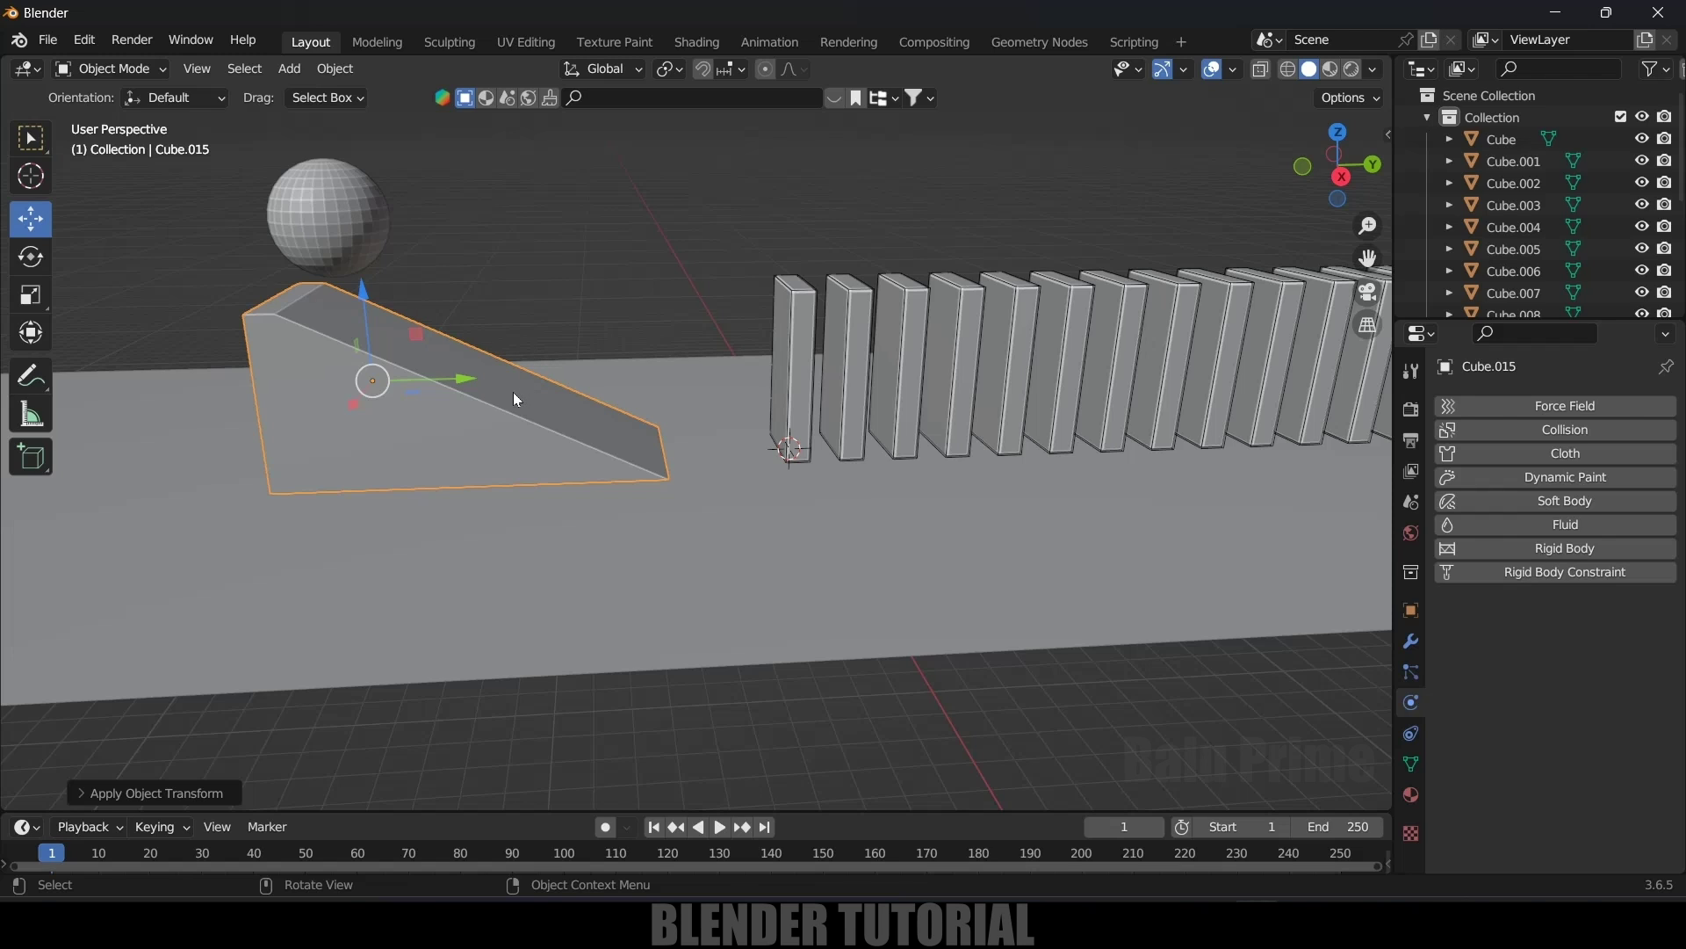
- Make the sphere an Active rigid body with a Sphere collision shape
click(400, 236)
click(383, 217)
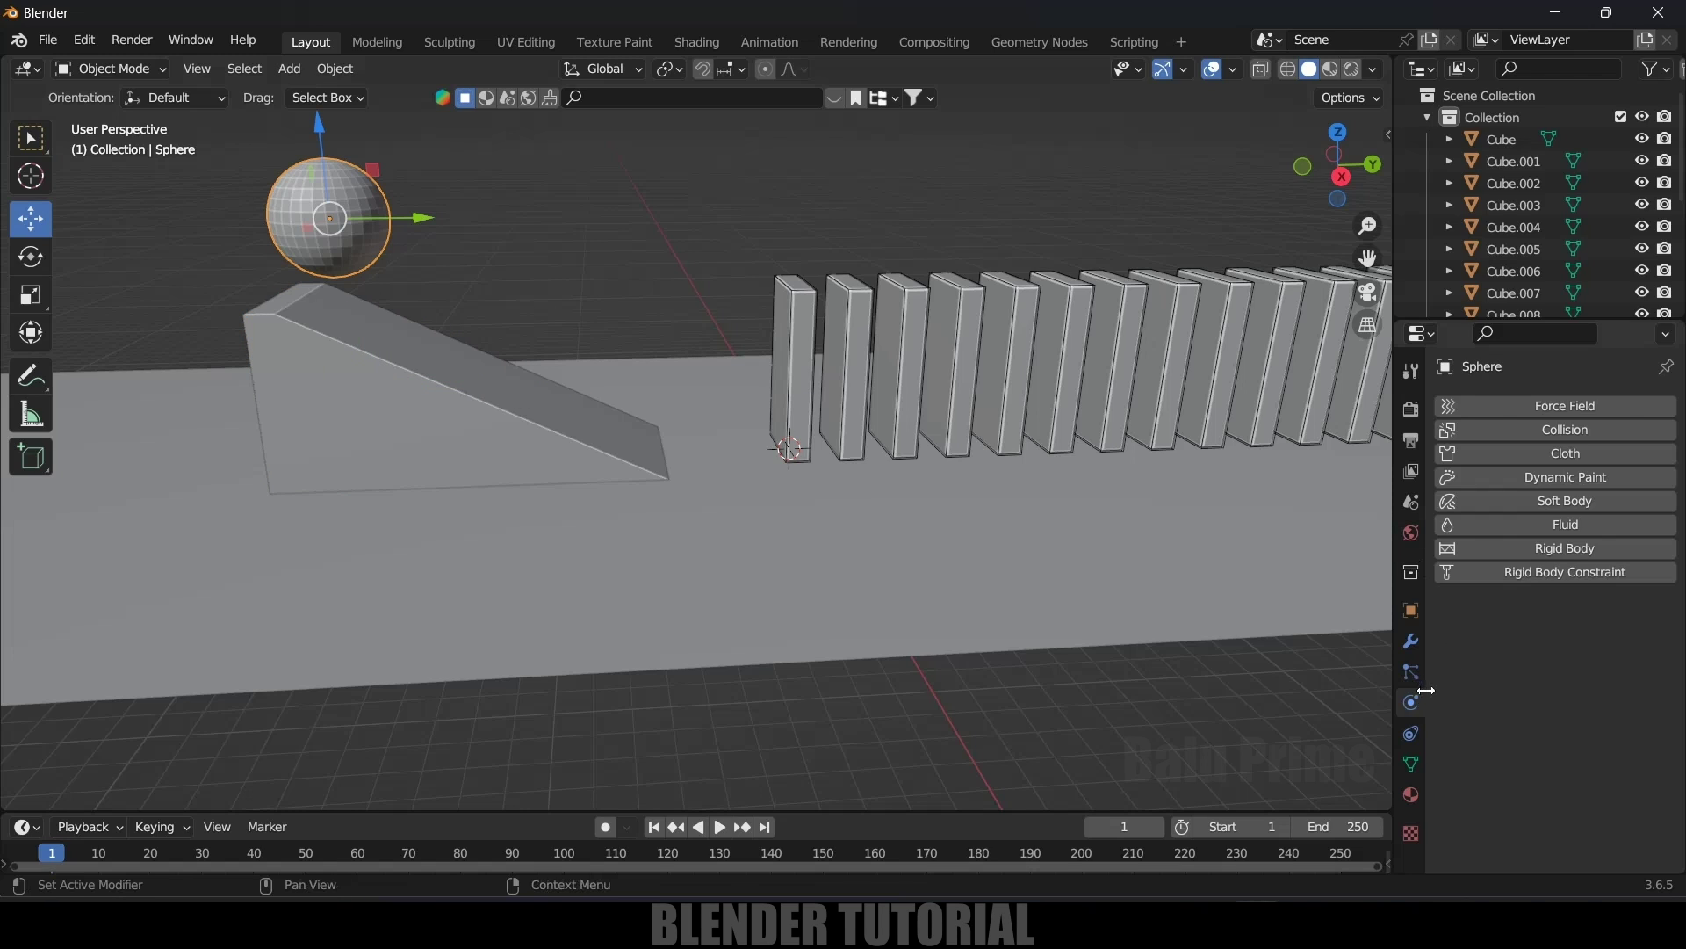
click(1521, 549)
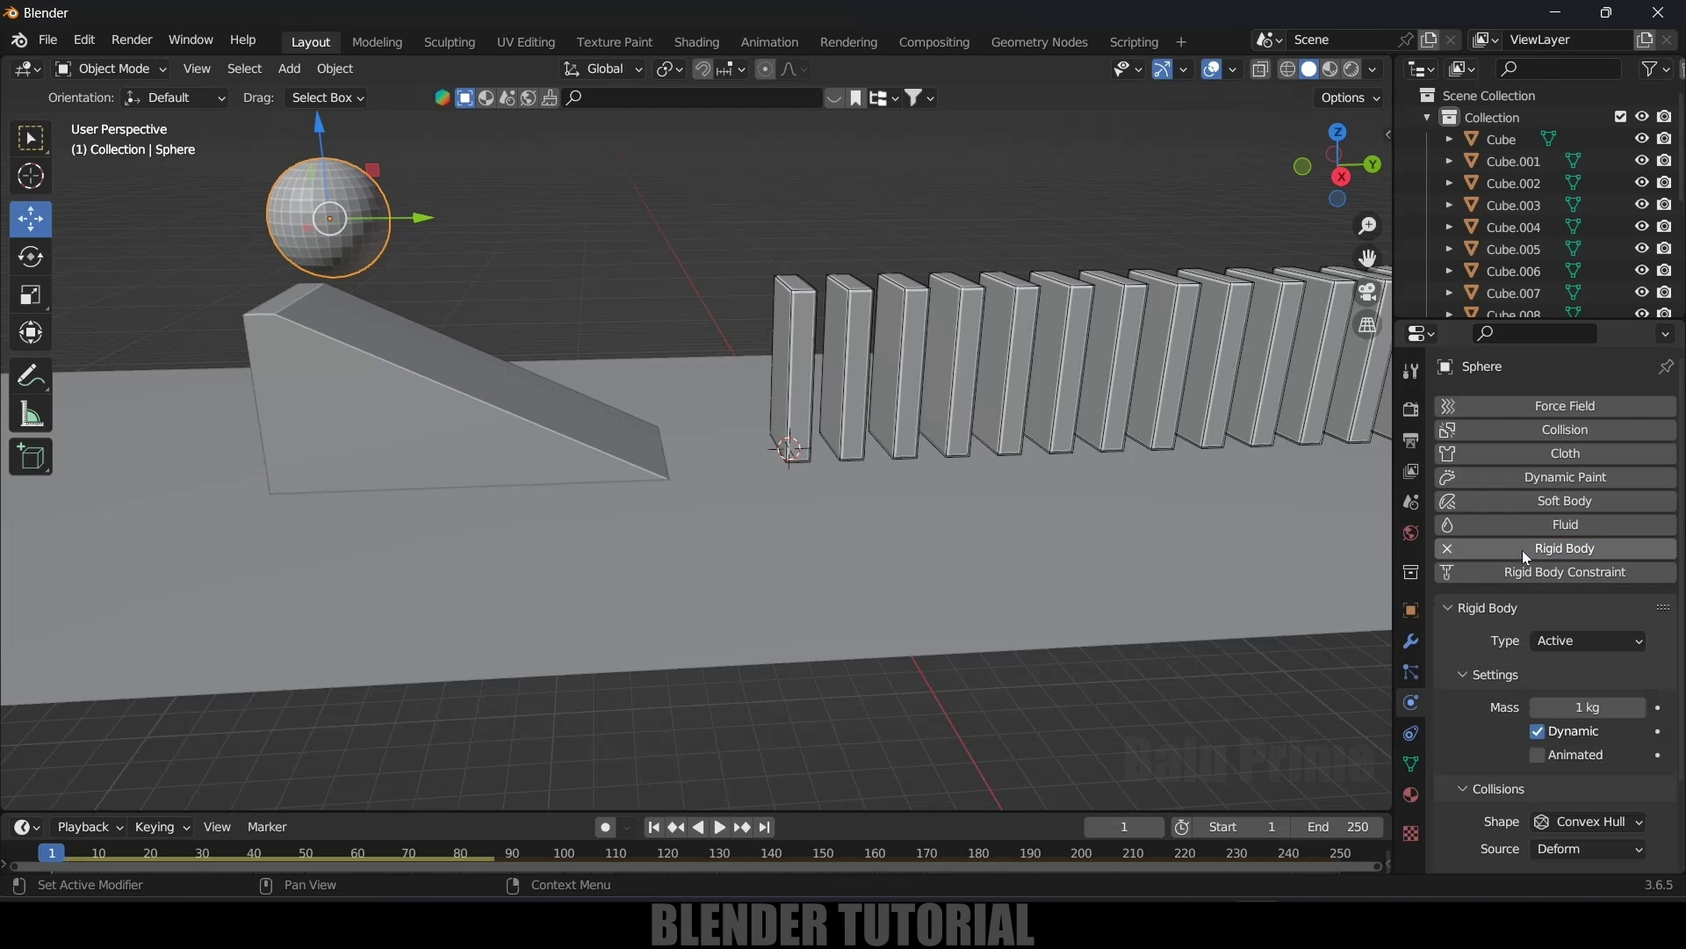
click(1568, 643)
click(1572, 651)
scroll(1503, 703, down, 3)
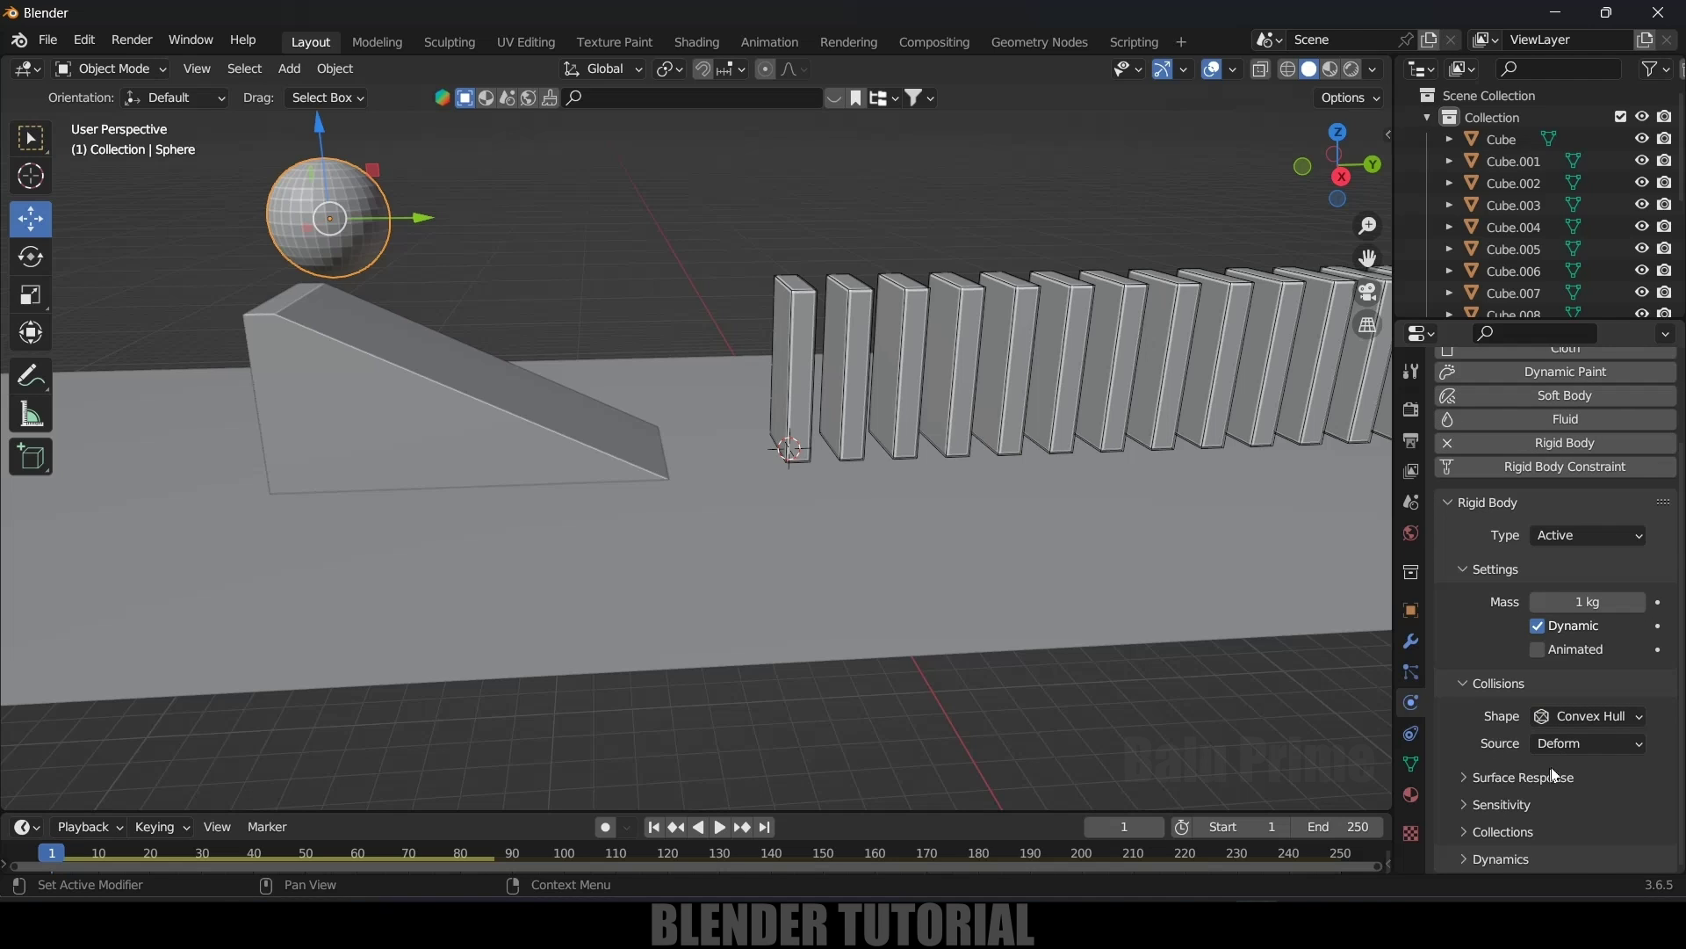
click(1574, 715)
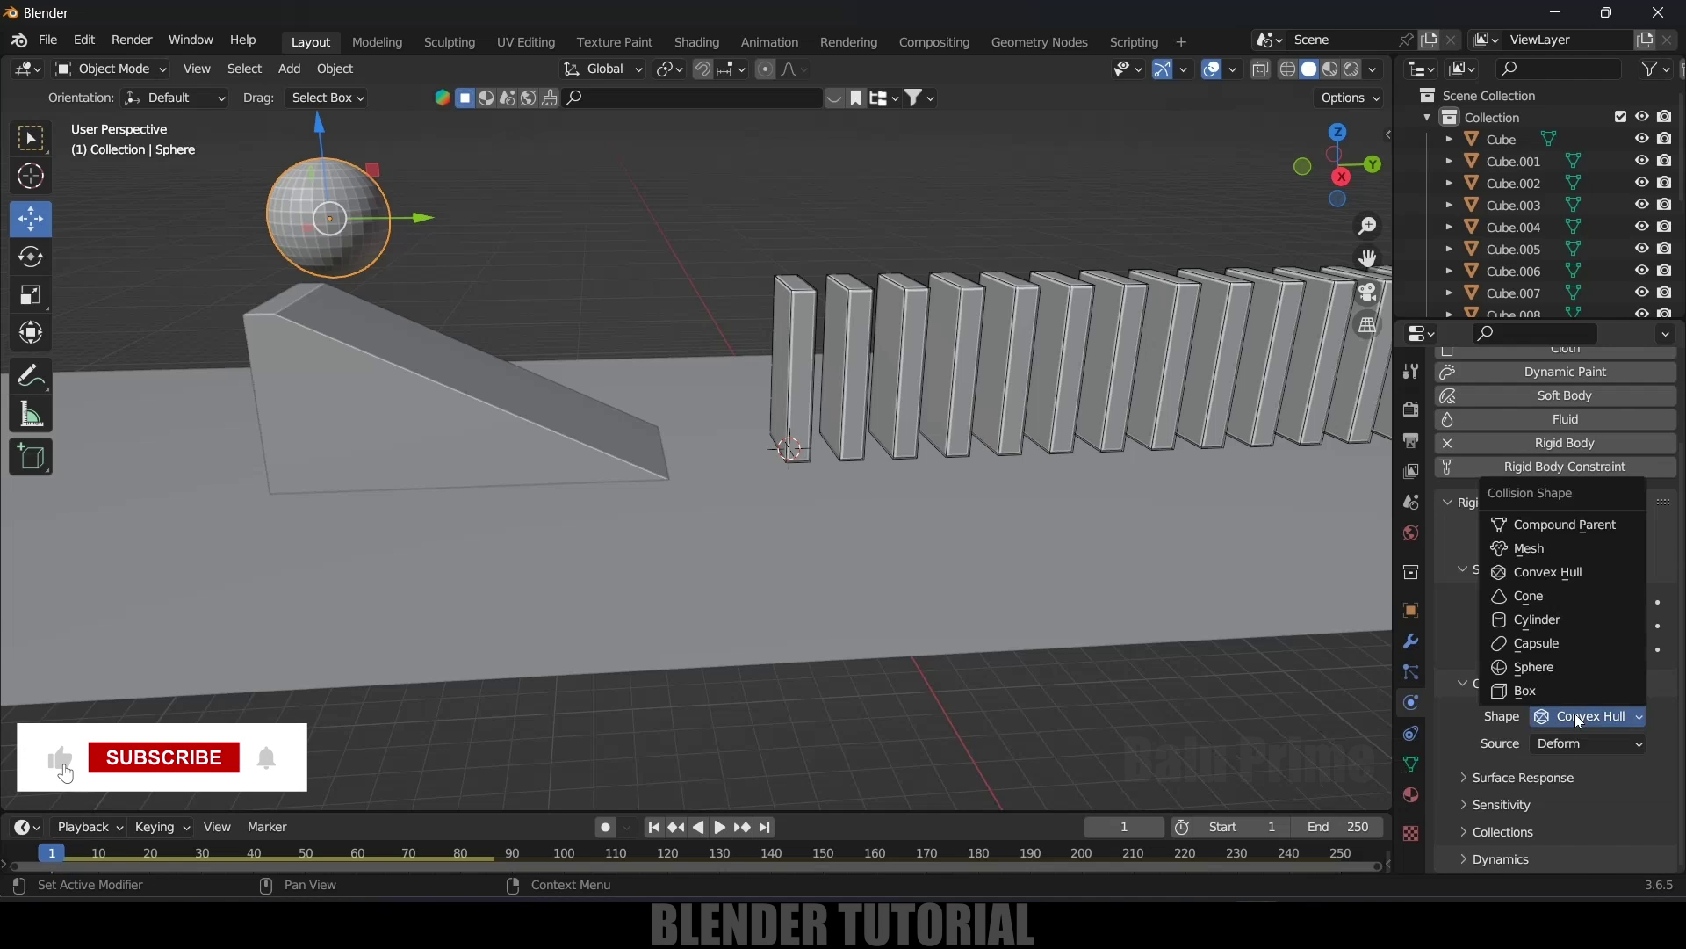
click(1537, 668)
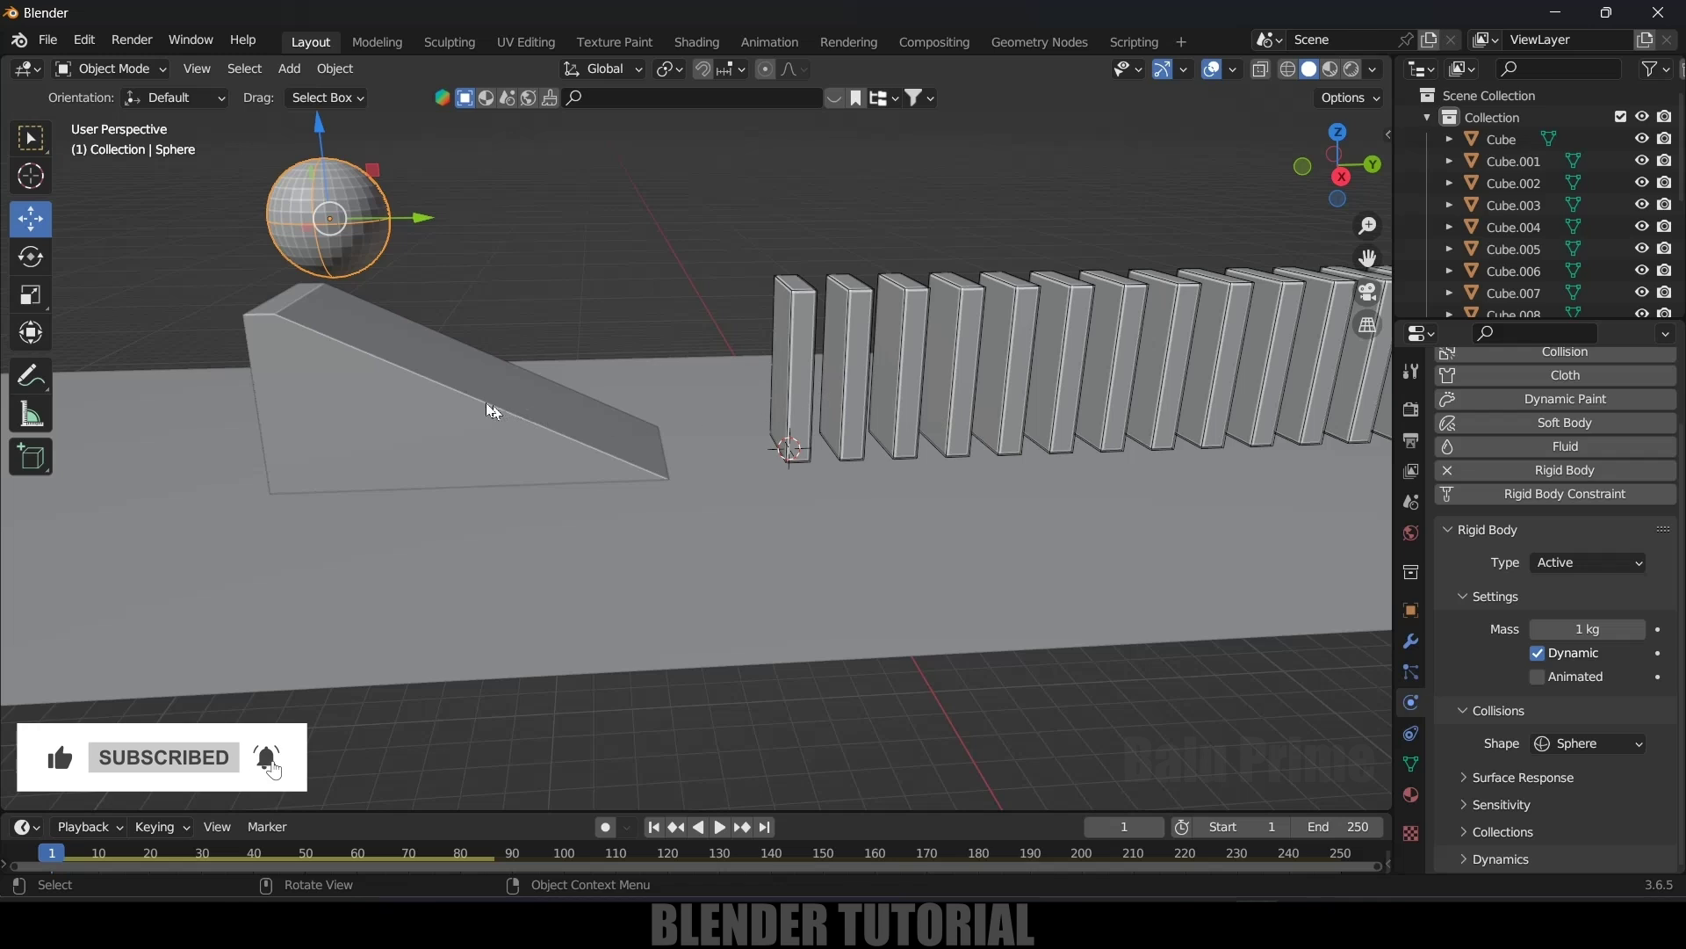
- Make the ramp a Passive rigid body with a Convex Hull collision shape
click(400, 387)
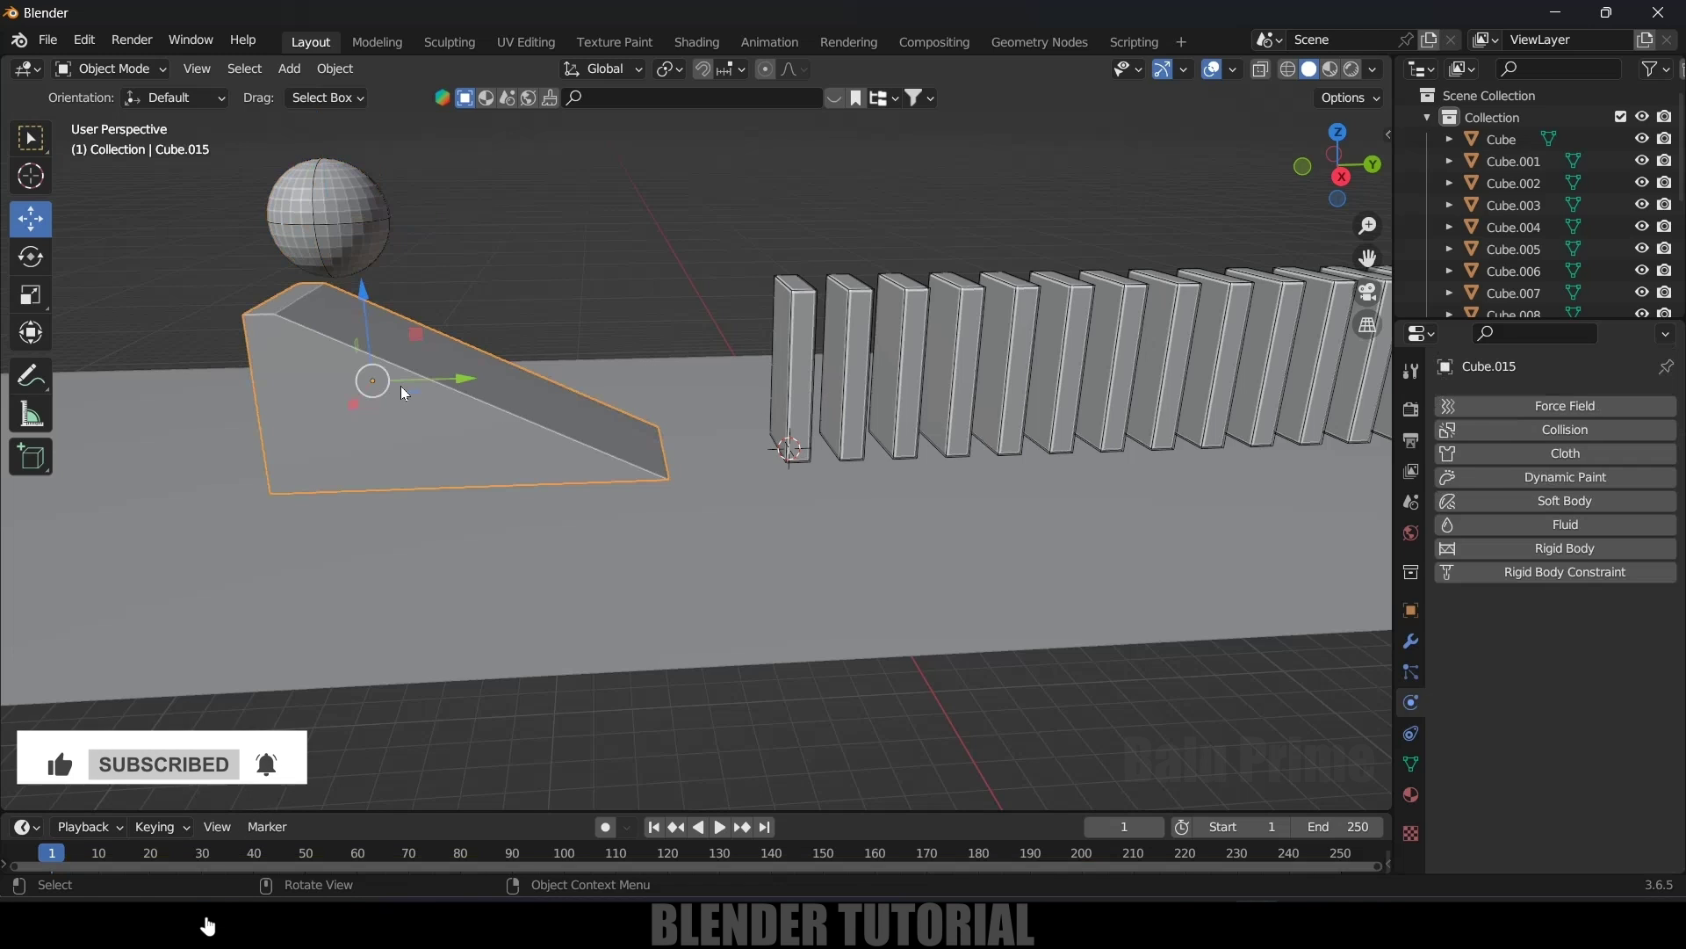
click(1579, 551)
click(1579, 642)
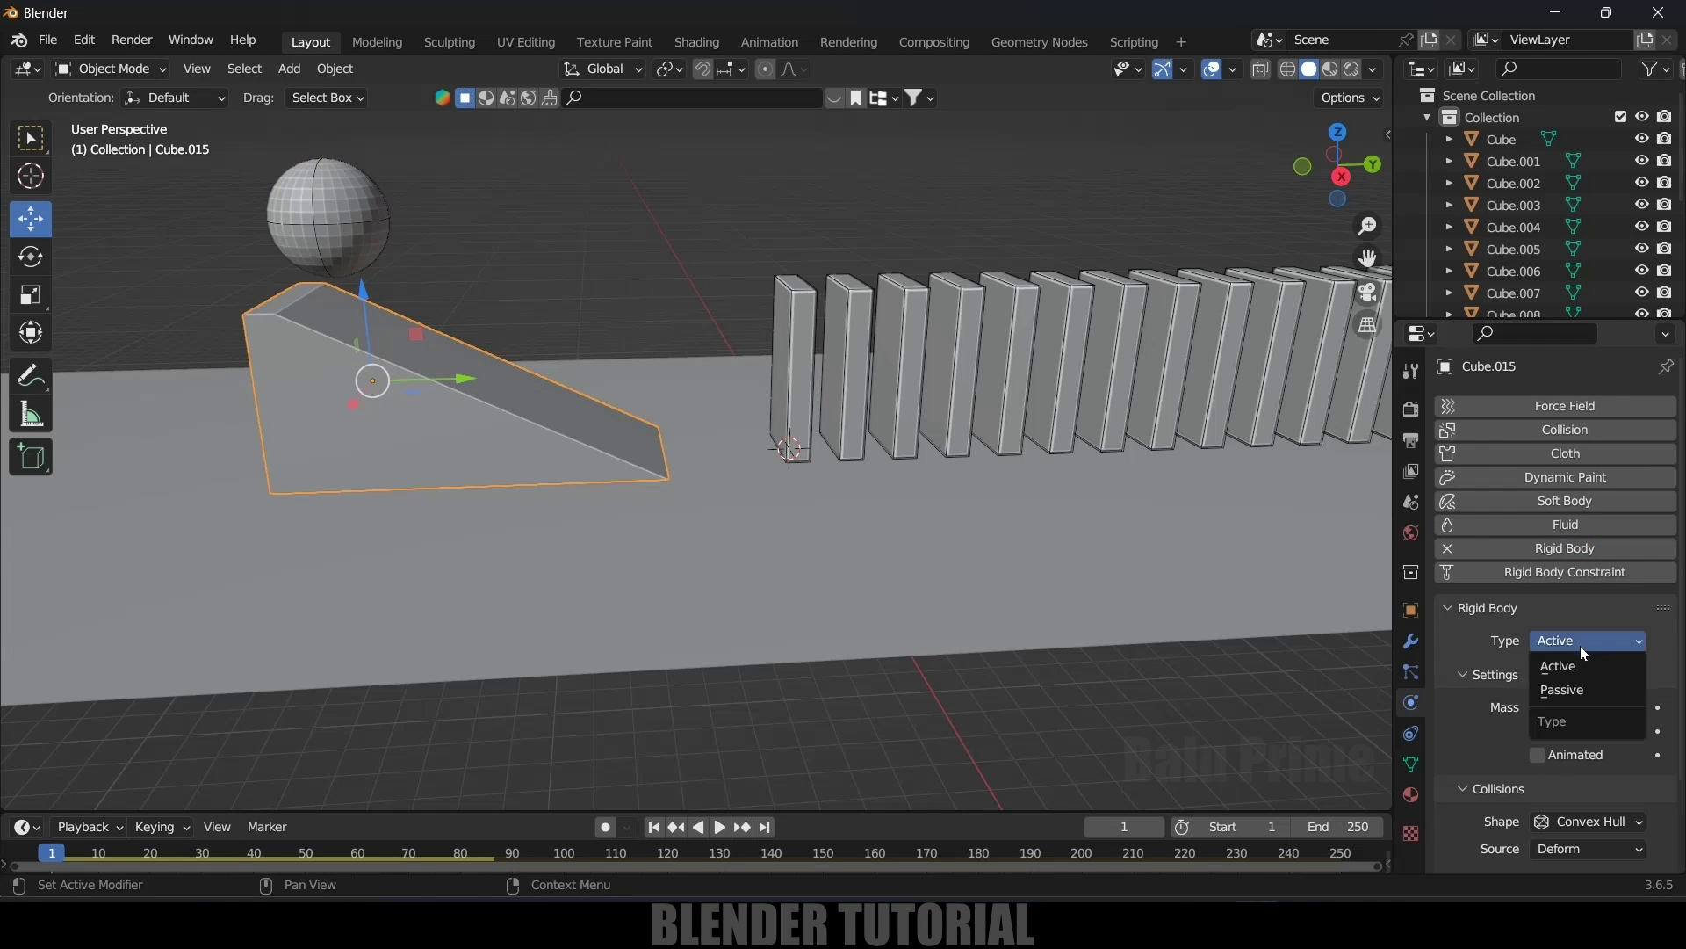
click(1559, 688)
scroll(1500, 696, down, 1)
click(1586, 743)
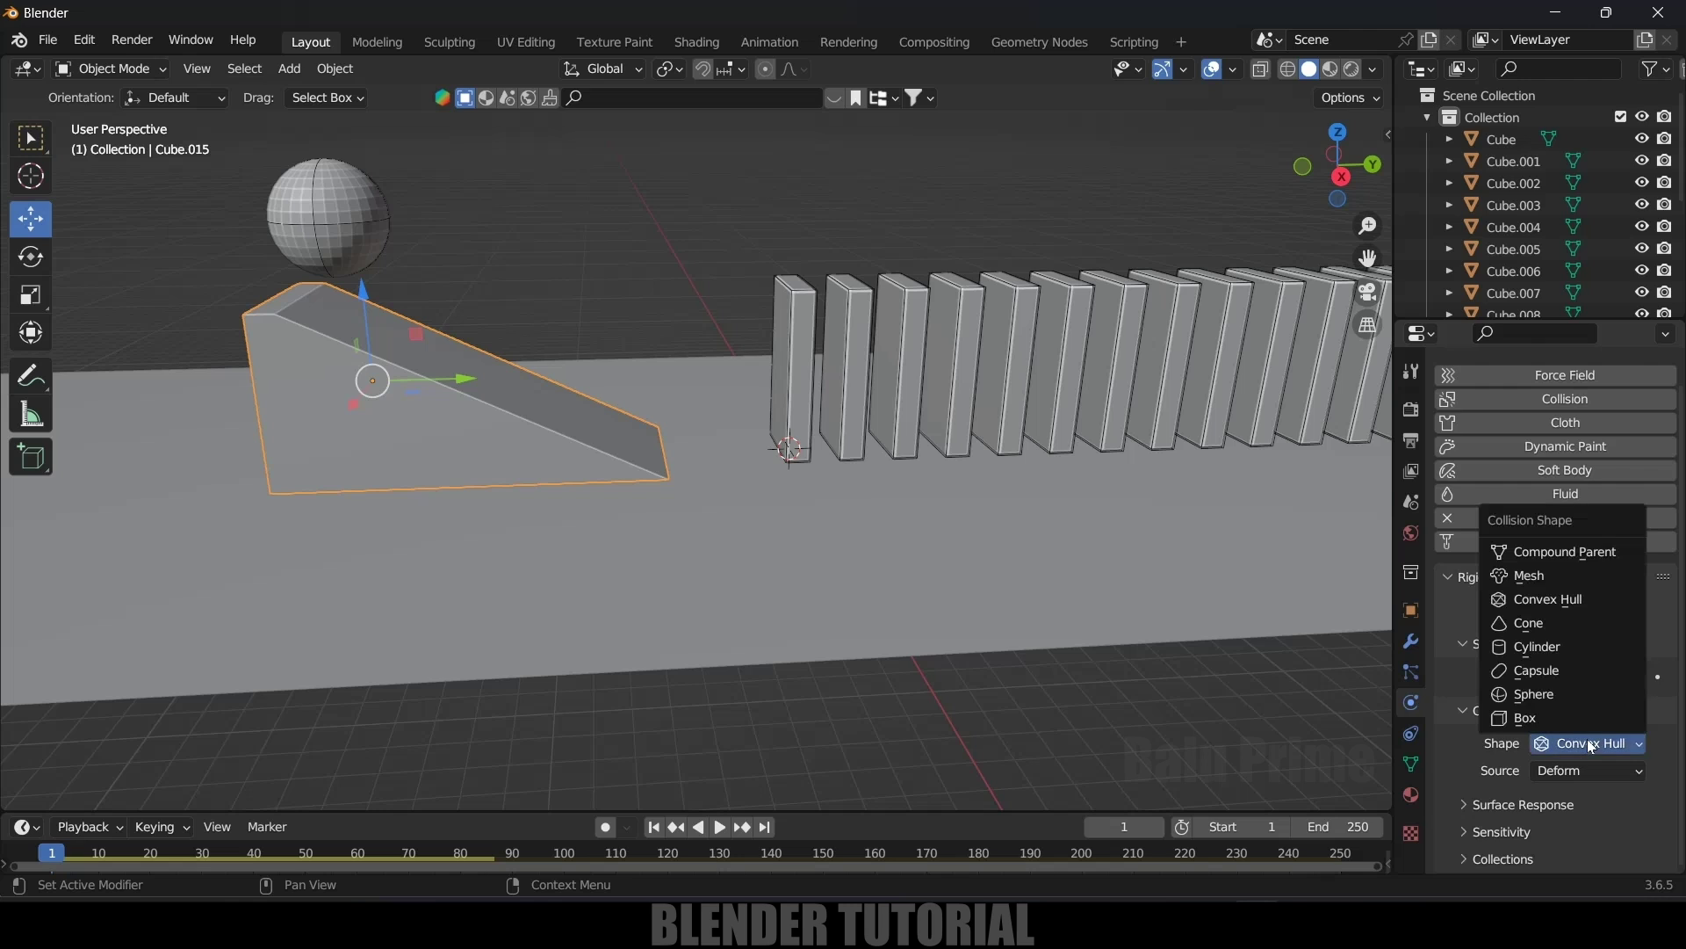
click(1542, 577)
click(1577, 747)
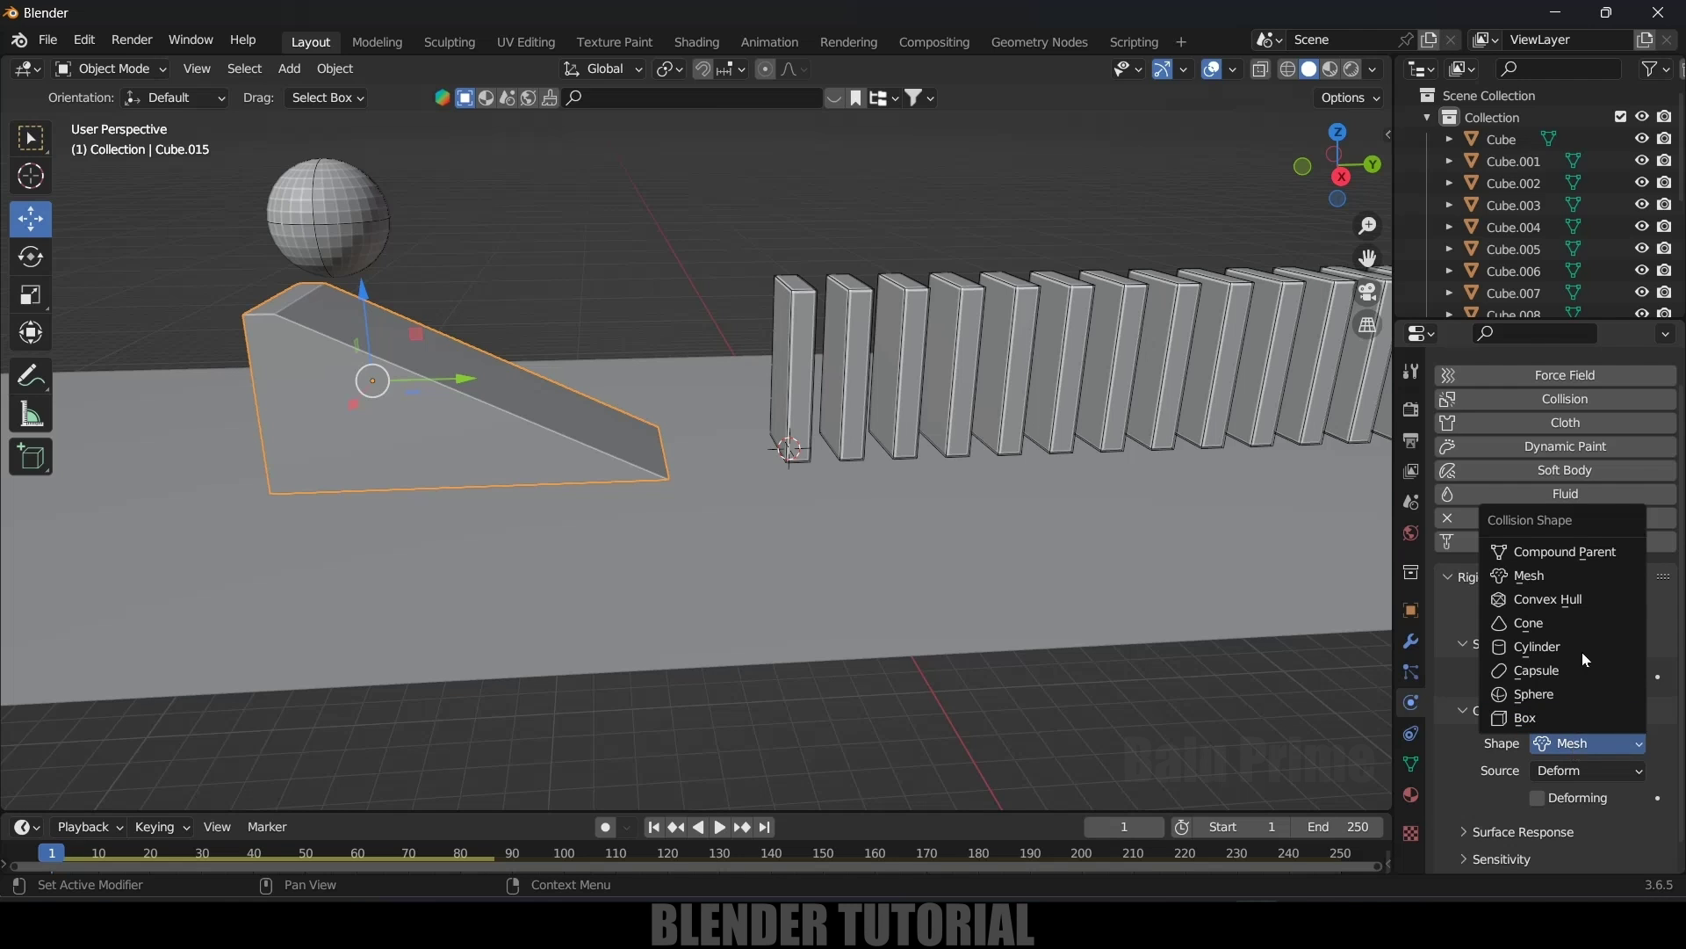
click(1561, 601)
scroll(887, 462, down, 3)
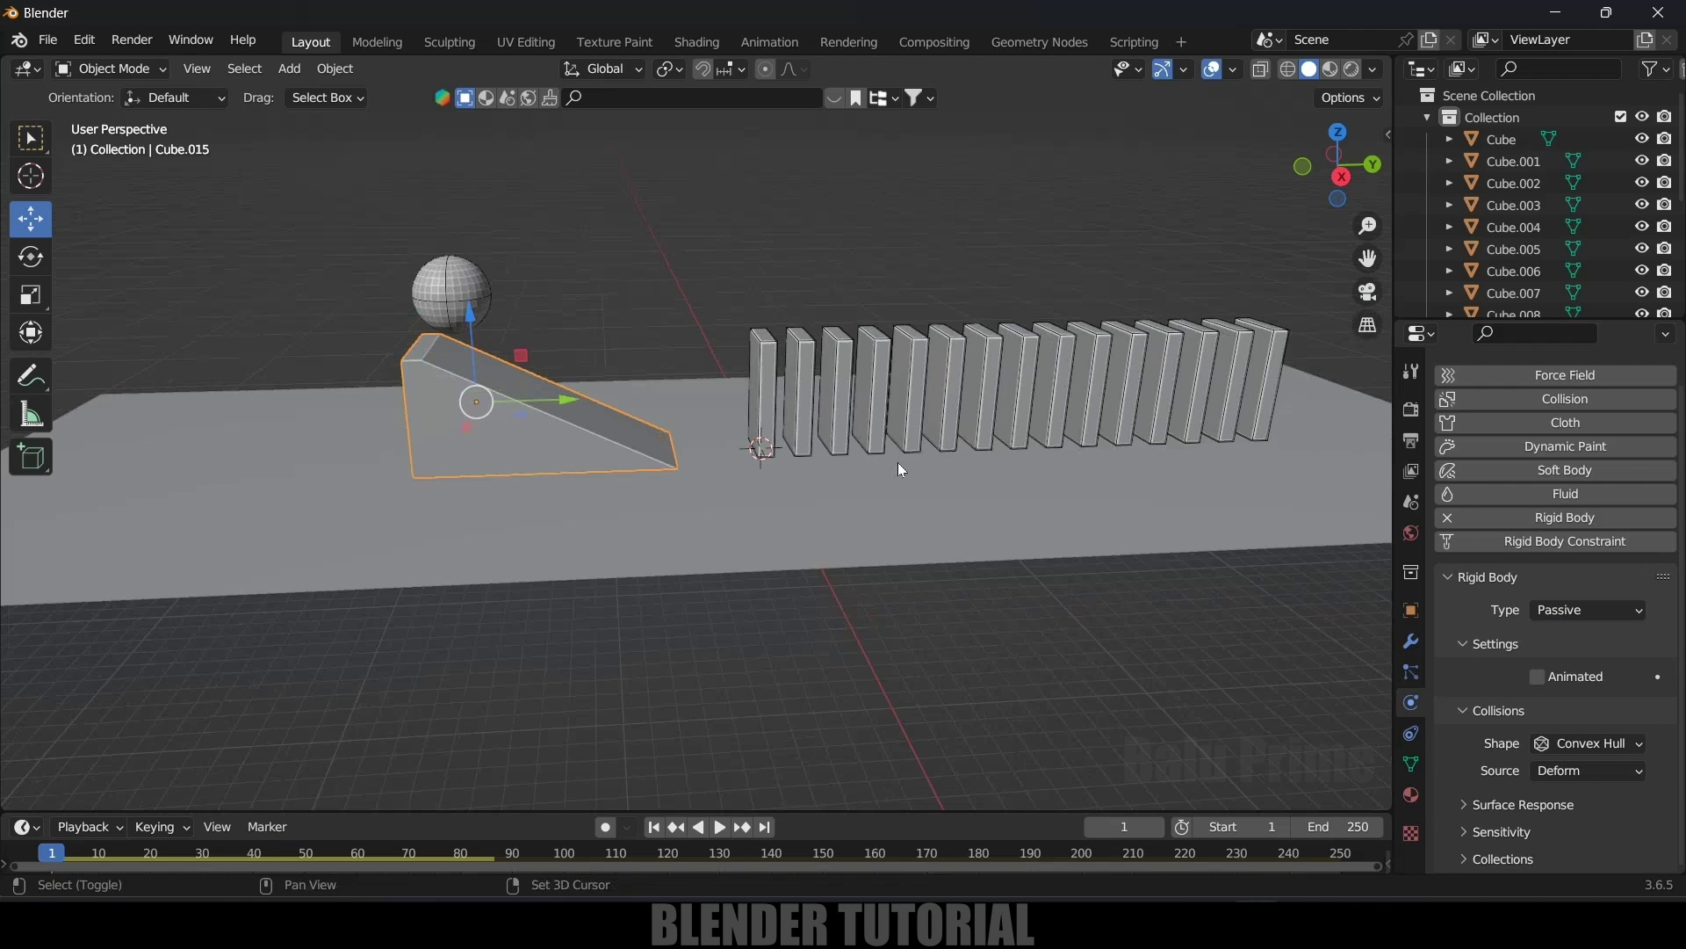
- Frame the whole setup and play the simulation to watch the sphere topple the dominoes, then stop
shift+middle_drag(898, 462, 776, 478)
key(space)
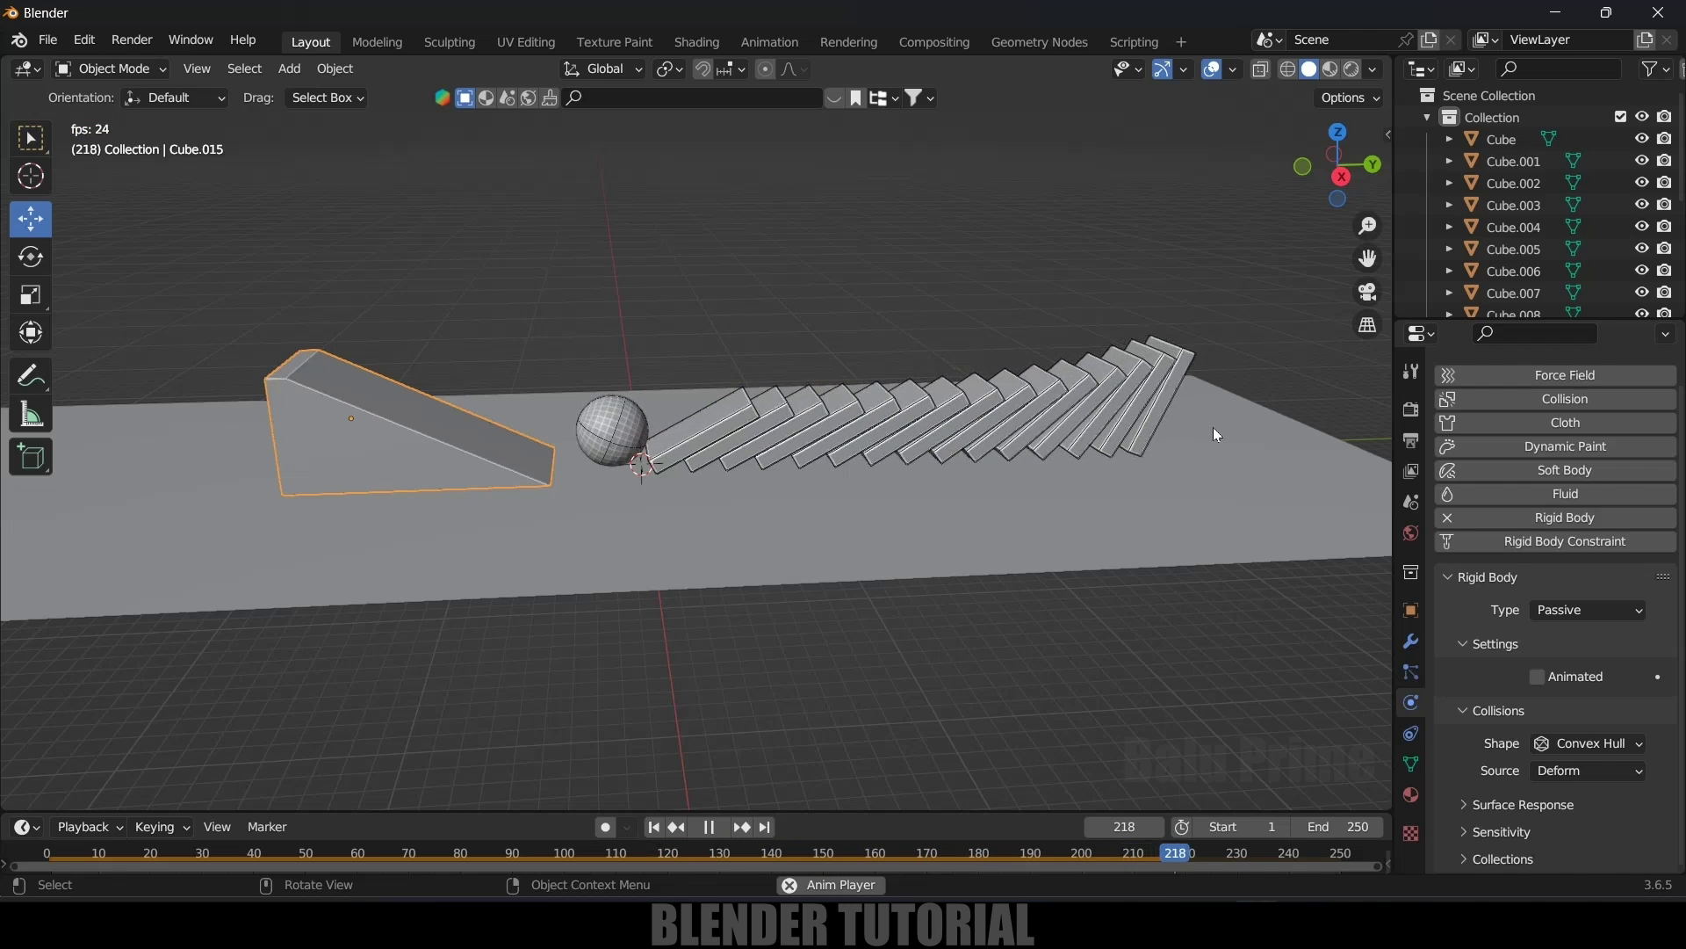
key(Escape)
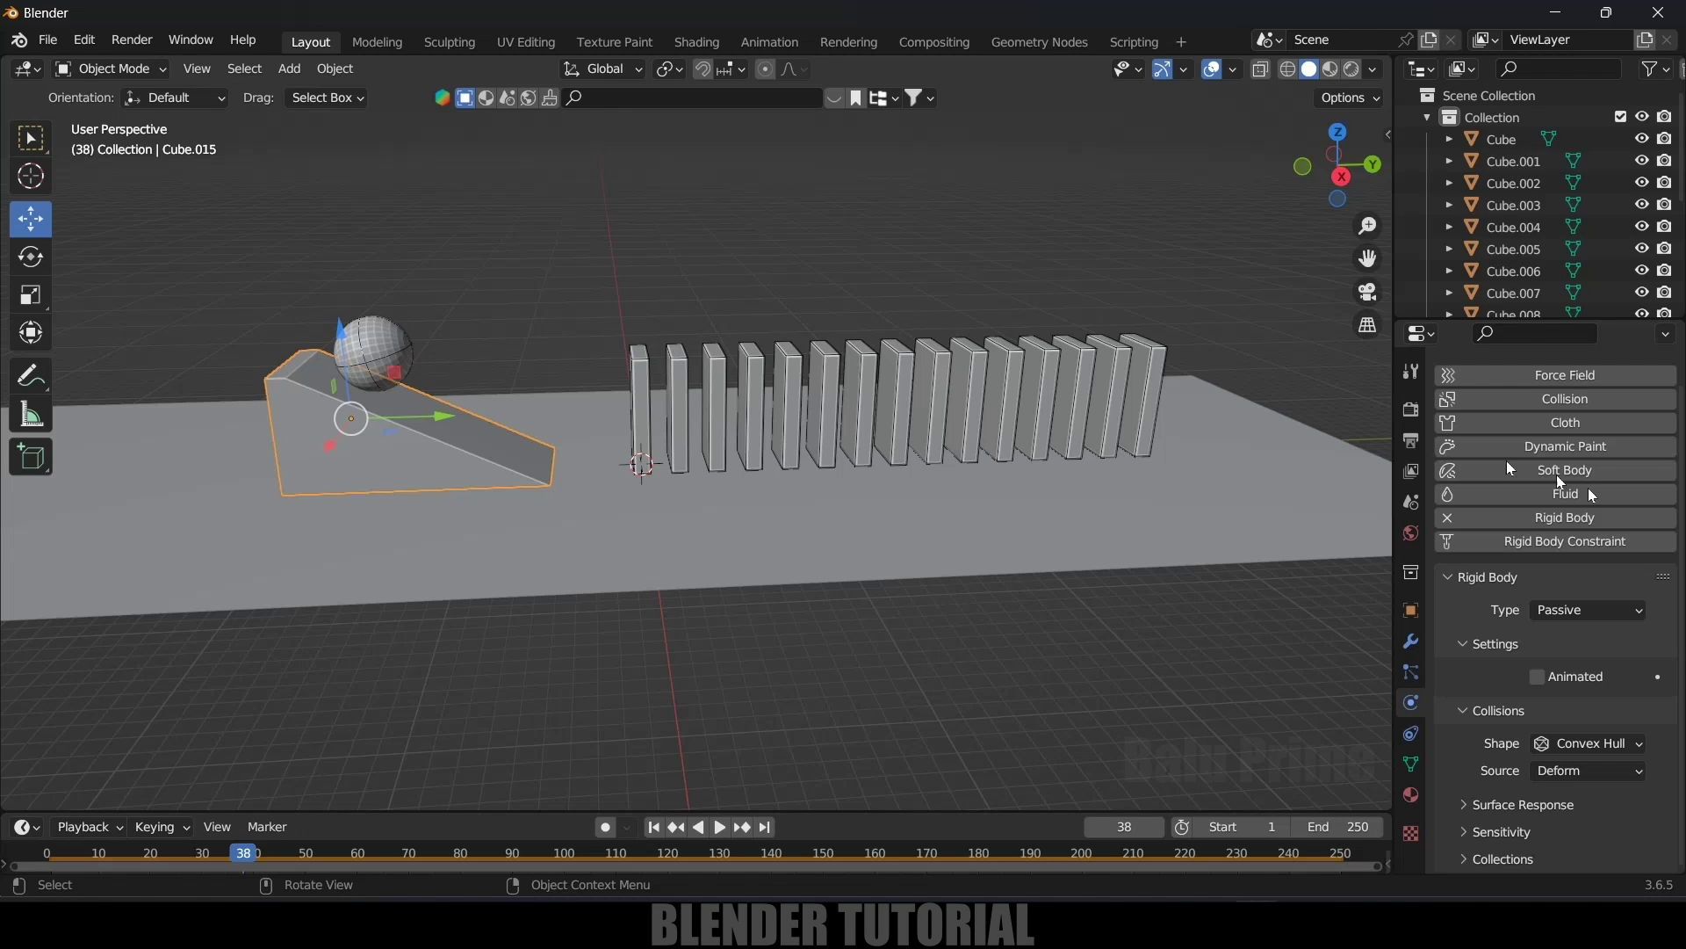
- Set the Rigid Body World cache end and scene end frame to 350, then return to frame 1
click(1411, 503)
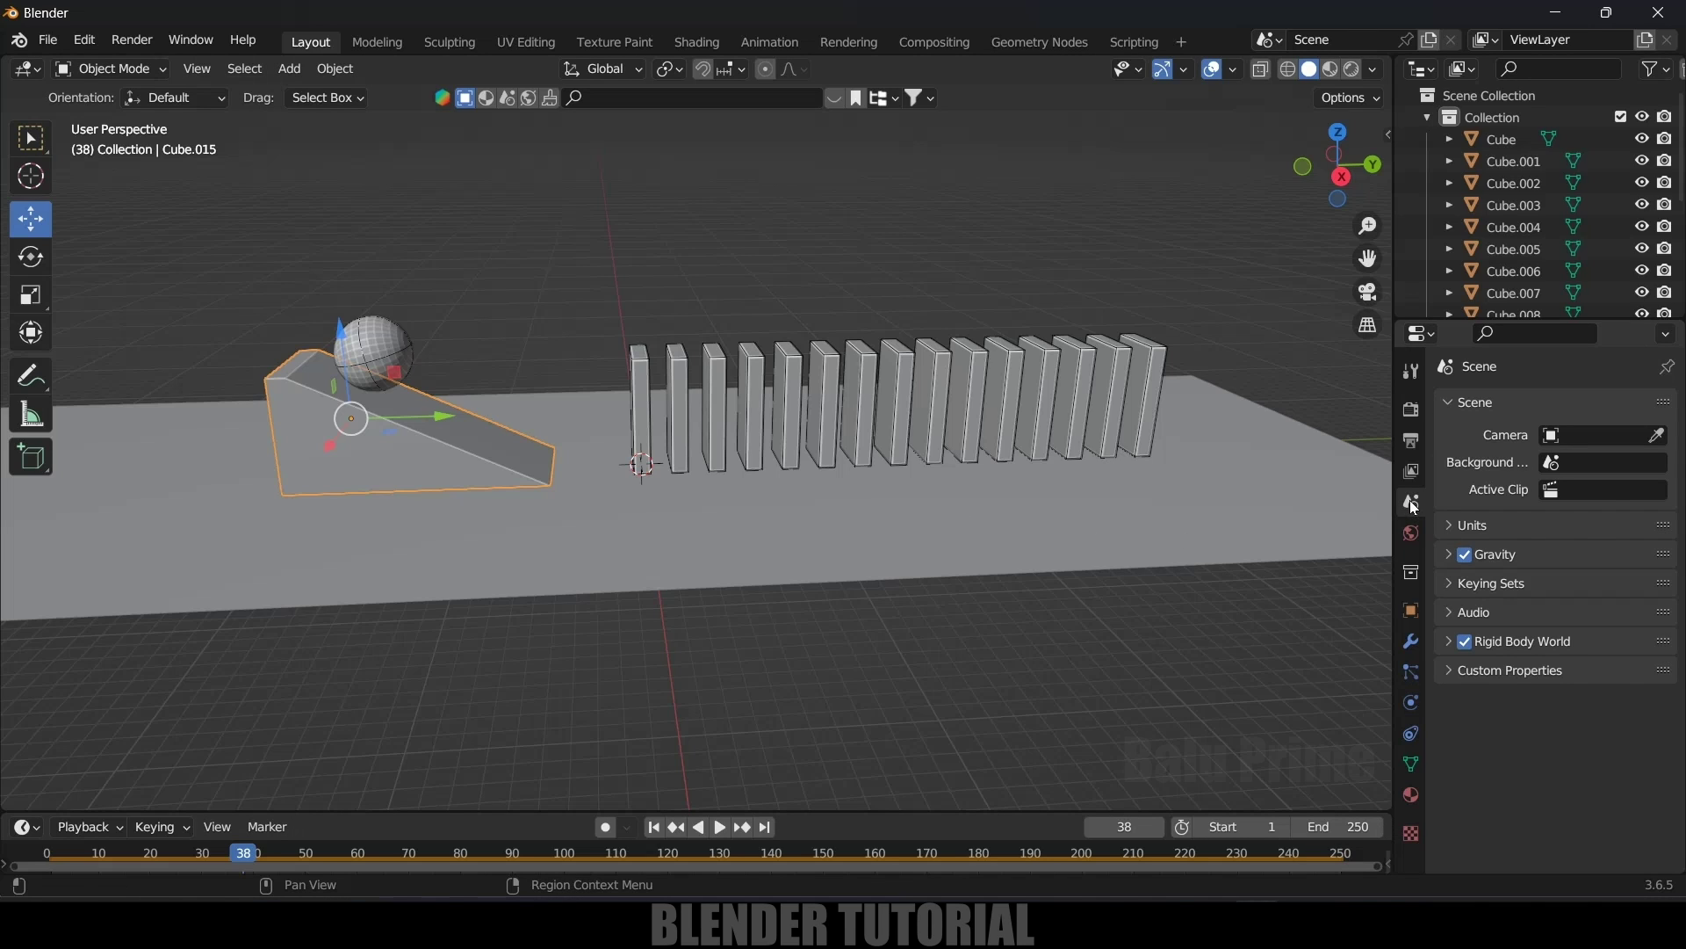
click(1465, 648)
scroll(1484, 804, down, 3)
click(1467, 798)
scroll(1463, 722, down, 5)
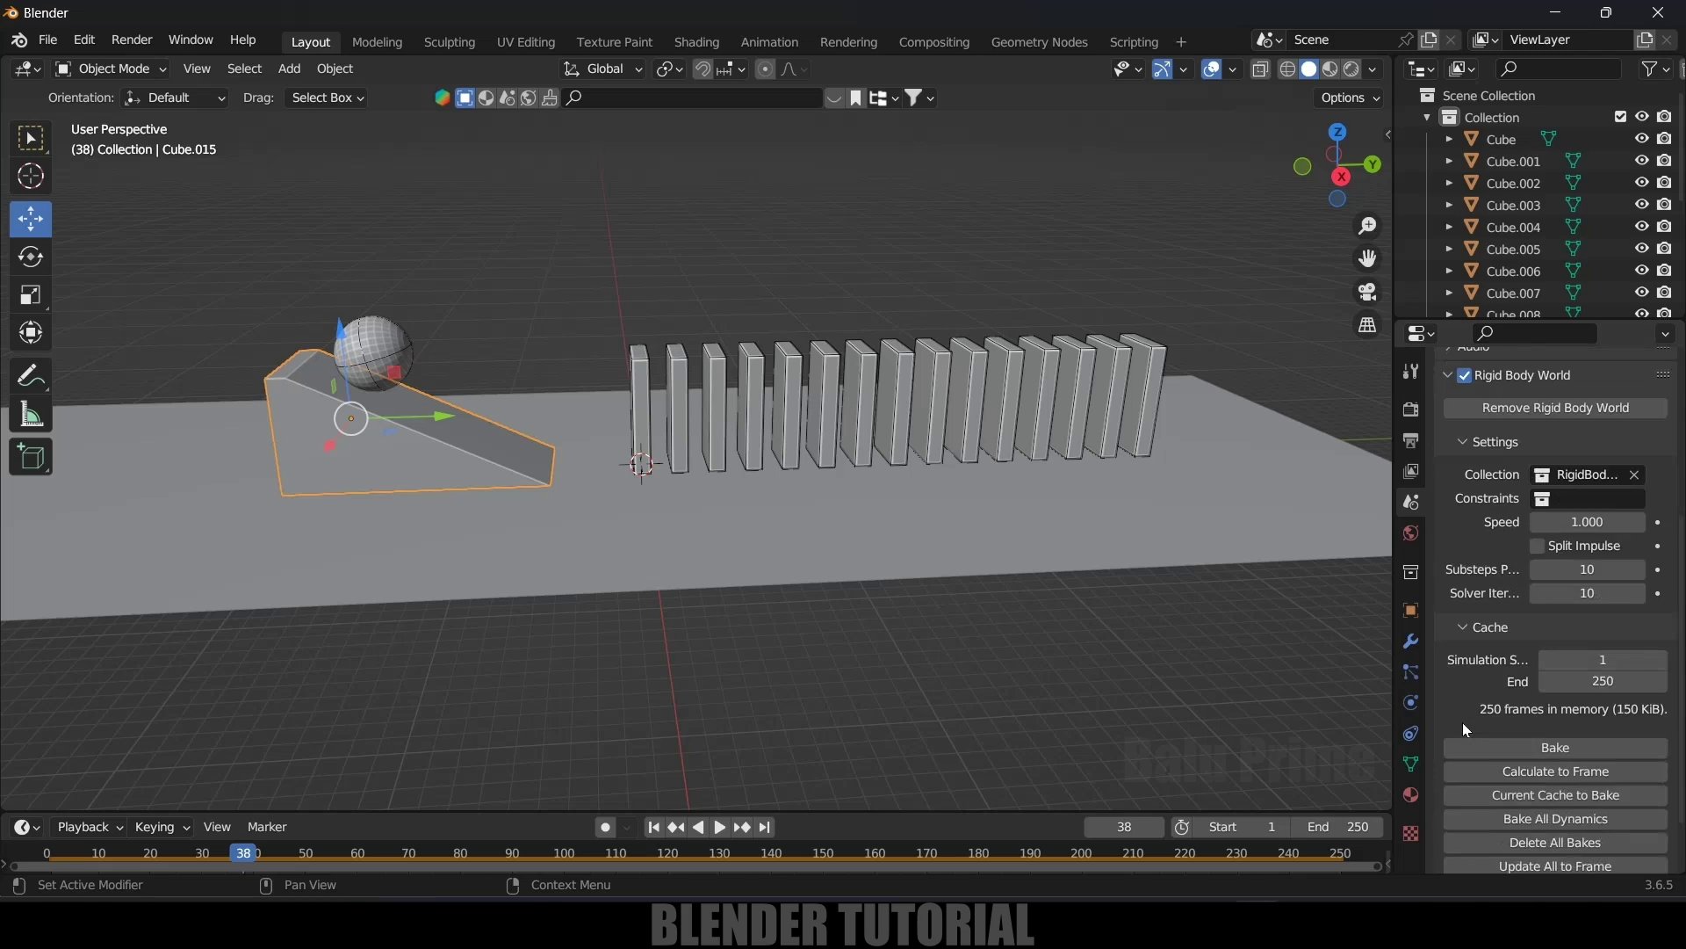
scroll(1463, 724, down, 2)
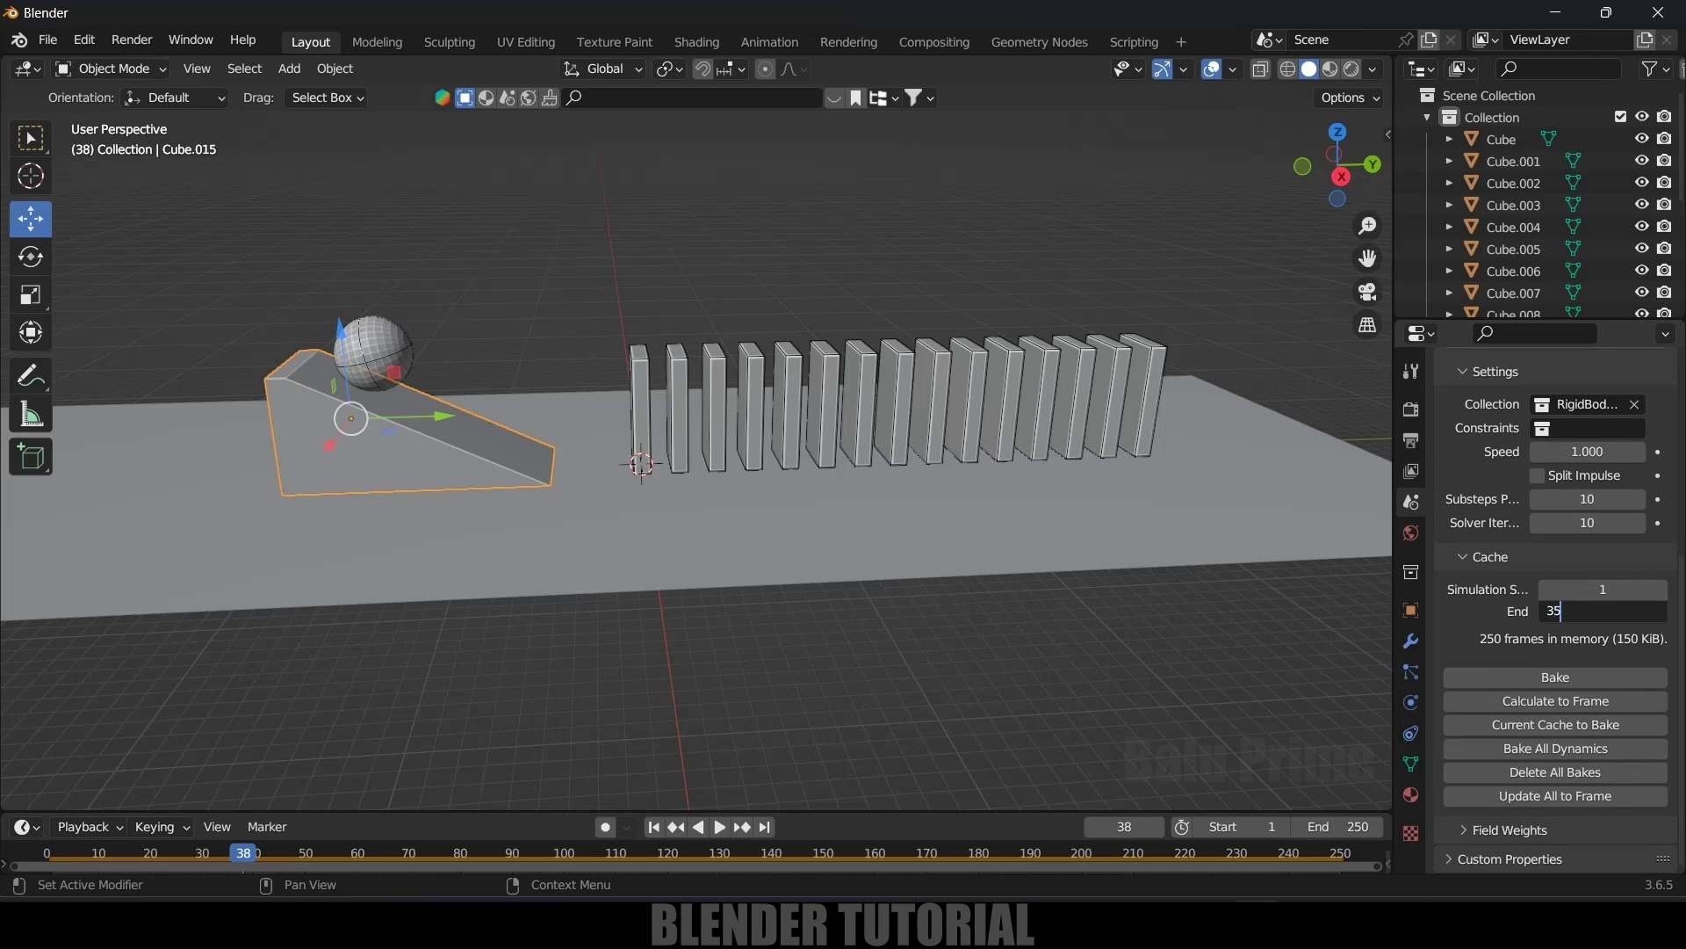
text(350)
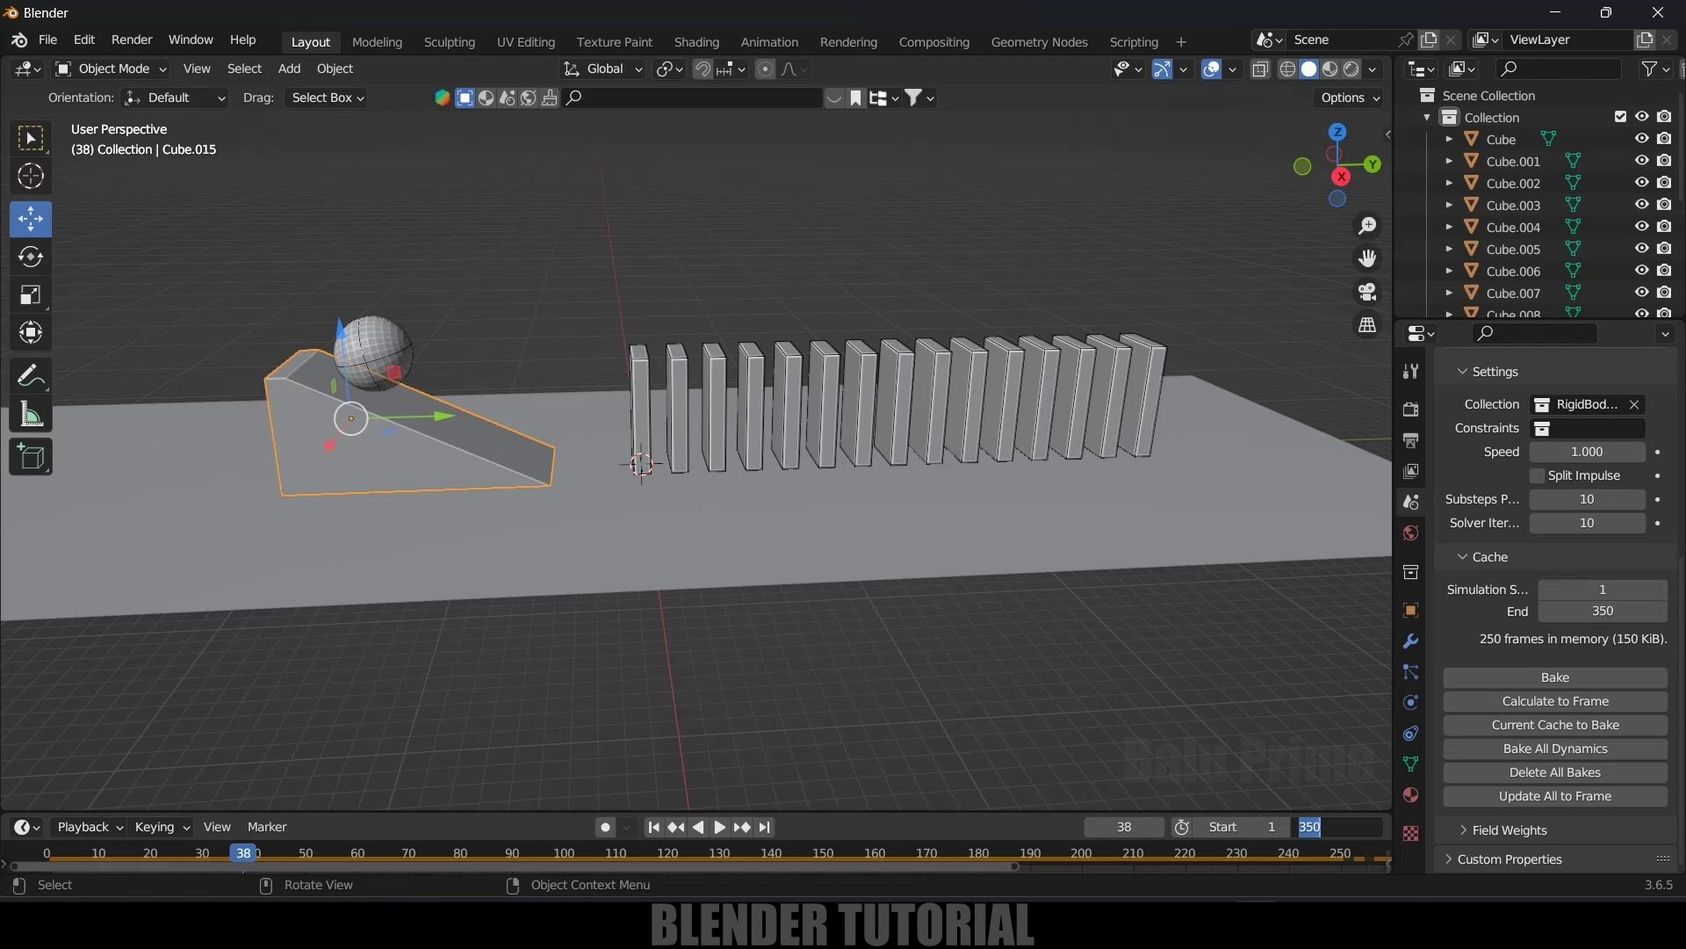
key(shift+Left)
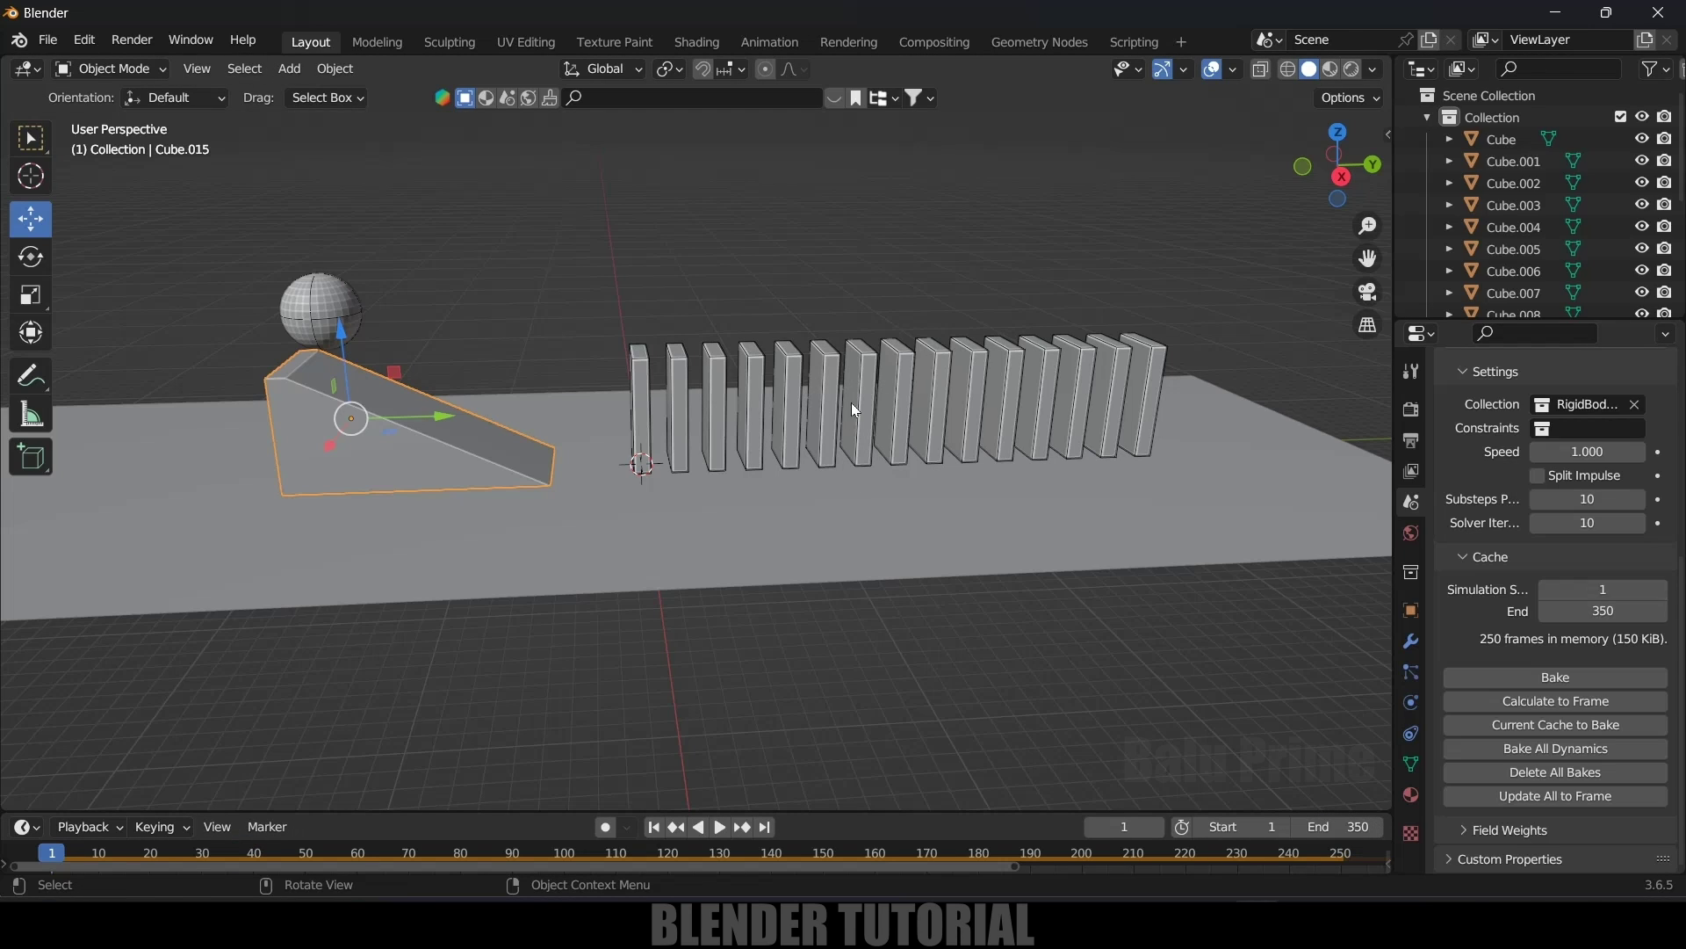
- Bake the 350-frame rigid body simulation and play it back from the start
click(1574, 675)
key(space)
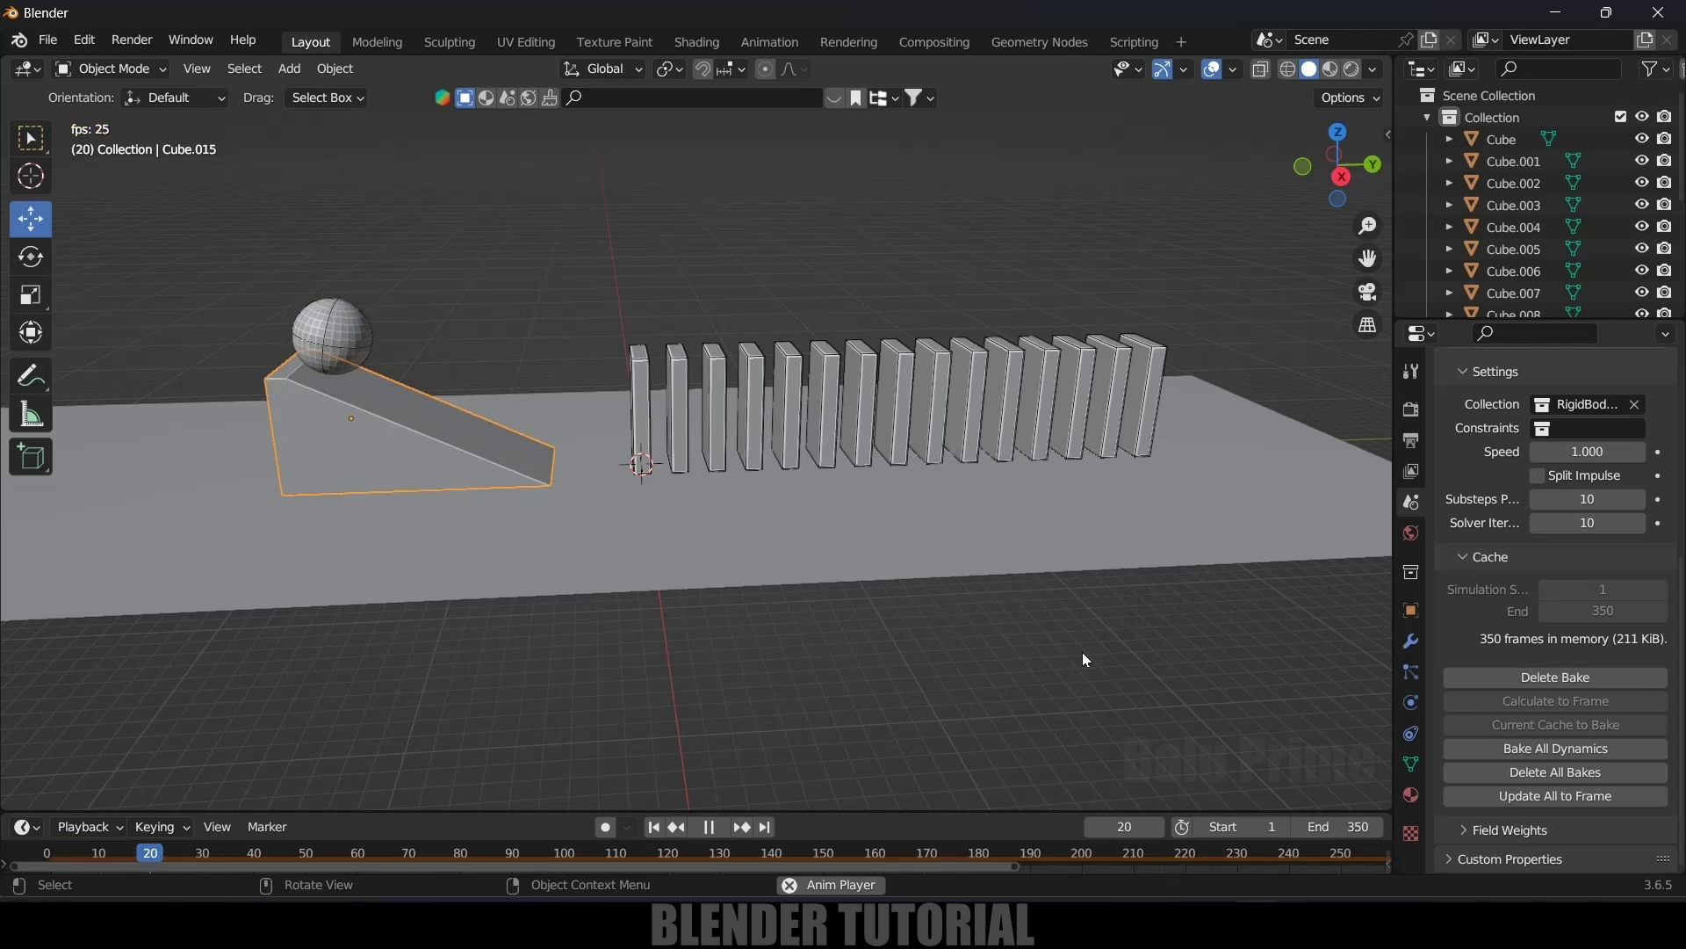
key(Escape)
middle_drag(1087, 660, 959, 565)
key(space)
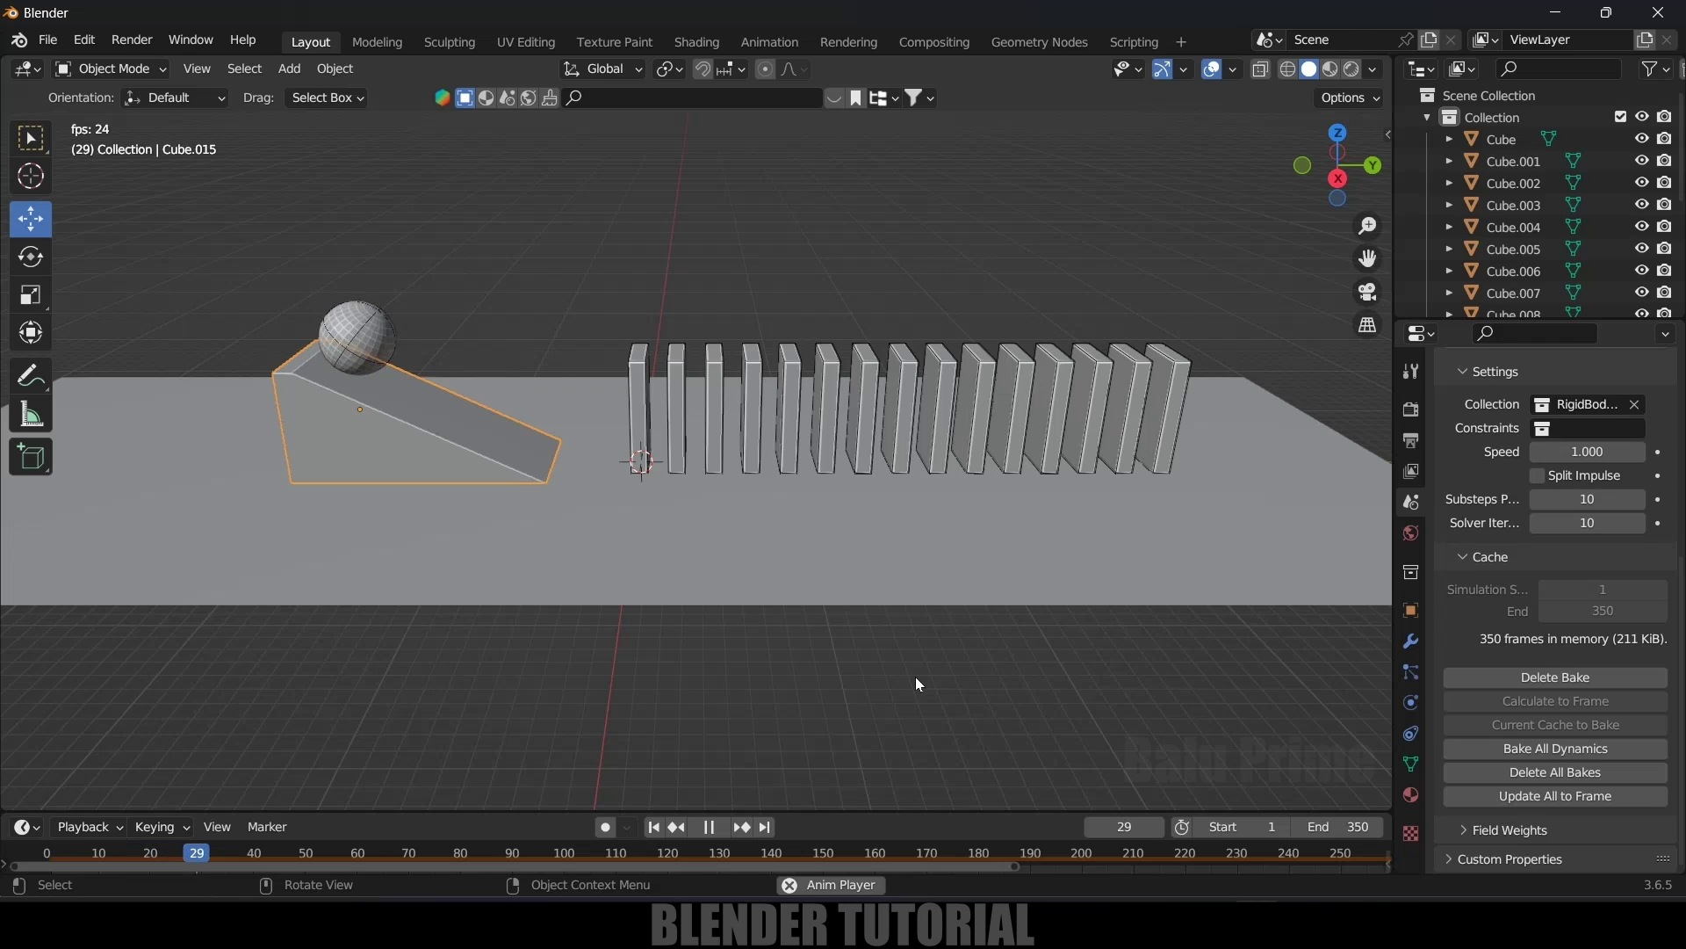